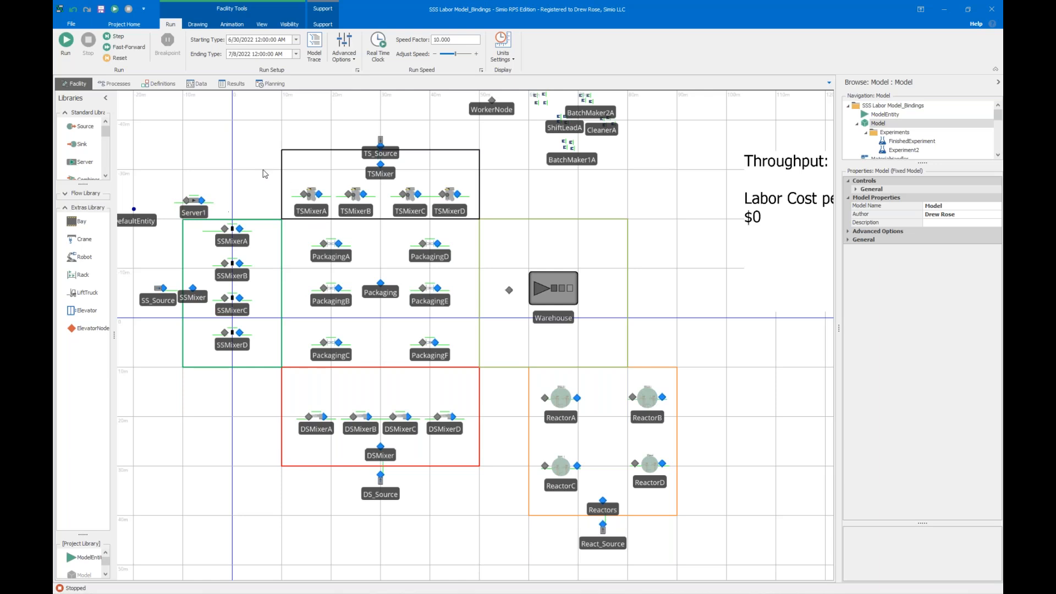
Run the simulation, watch entities move through the mixer and packaging areas, and stop the run.
{"action": "left_click", "coordinate": [64, 44]}
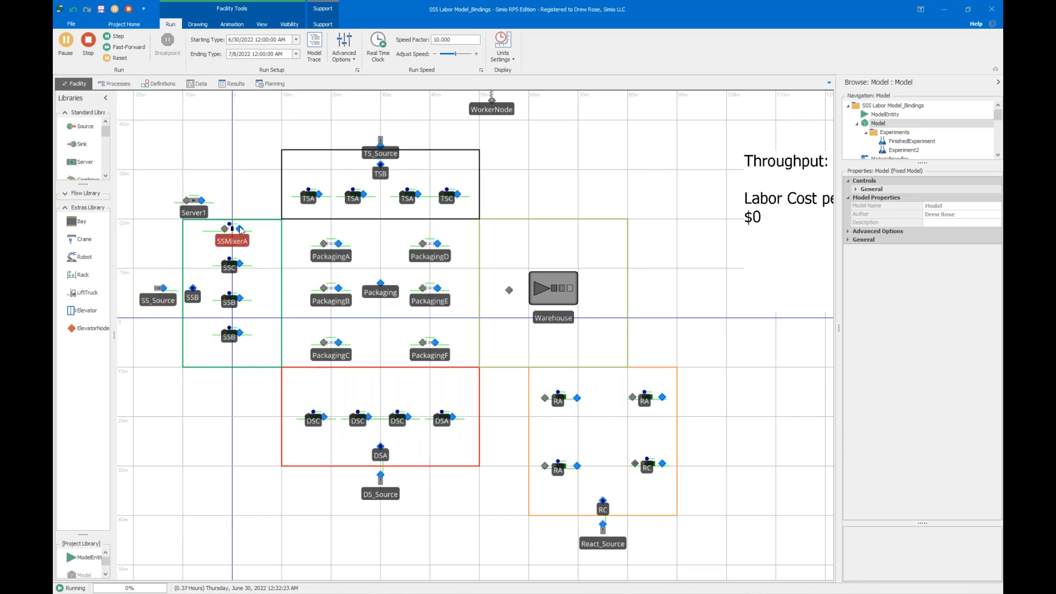
{"action": "scroll", "coordinate": [354, 186], "scroll_direction": "up", "scroll_amount": 2}
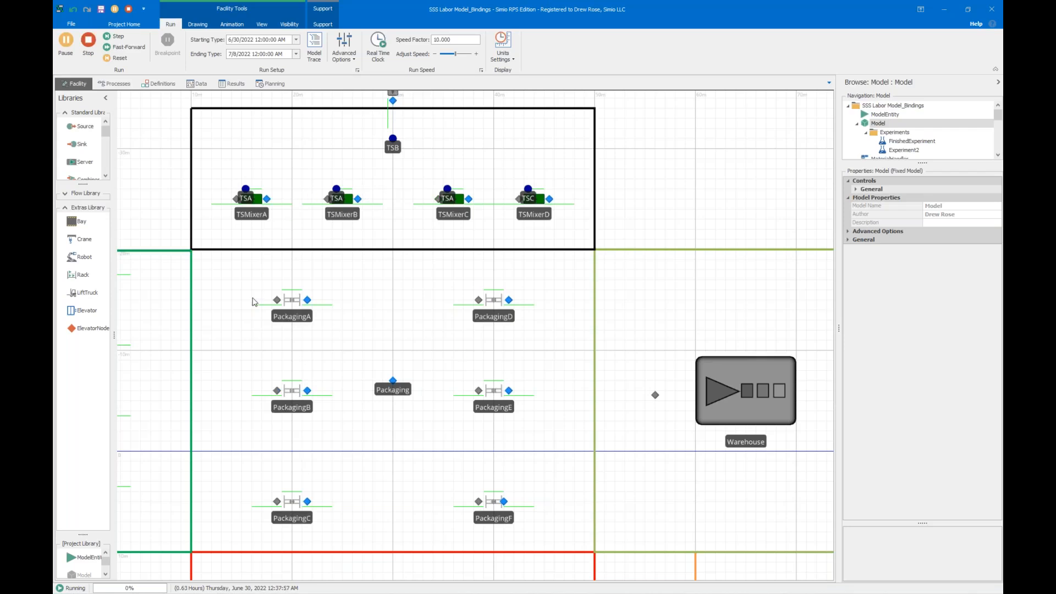
{"action": "scroll", "coordinate": [444, 181], "scroll_direction": "down", "scroll_amount": 1}
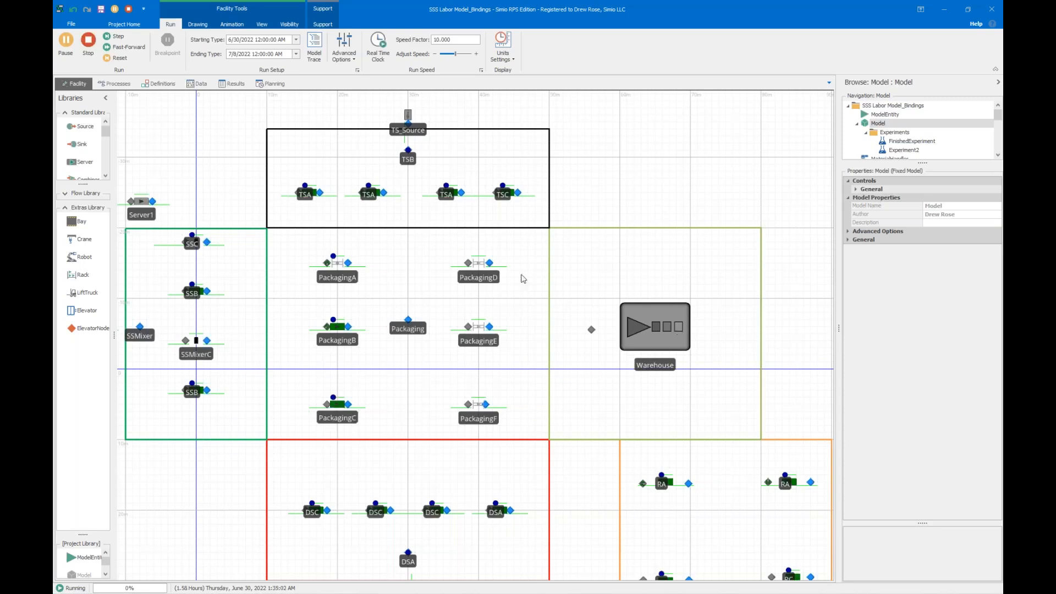
{"action": "scroll", "coordinate": [273, 149], "scroll_direction": "down", "scroll_amount": 2}
{"action": "left_click", "coordinate": [88, 40]}
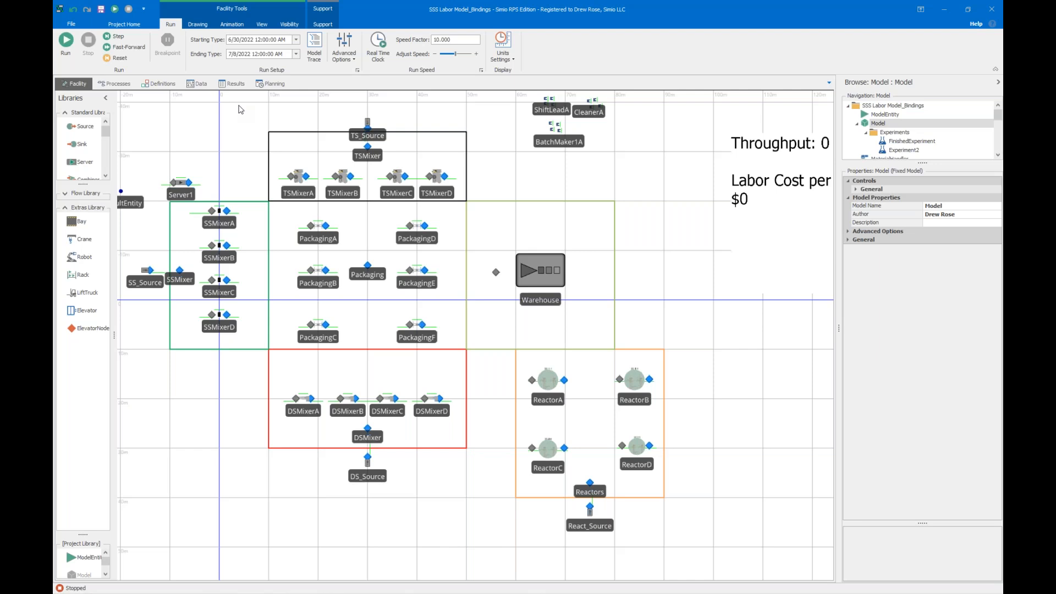
Examine the Work Areas table and the Workers table's work schedule, qualification tier, material handling, cleaning and batch making efficiency columns.
{"action": "left_click", "coordinate": [197, 83]}
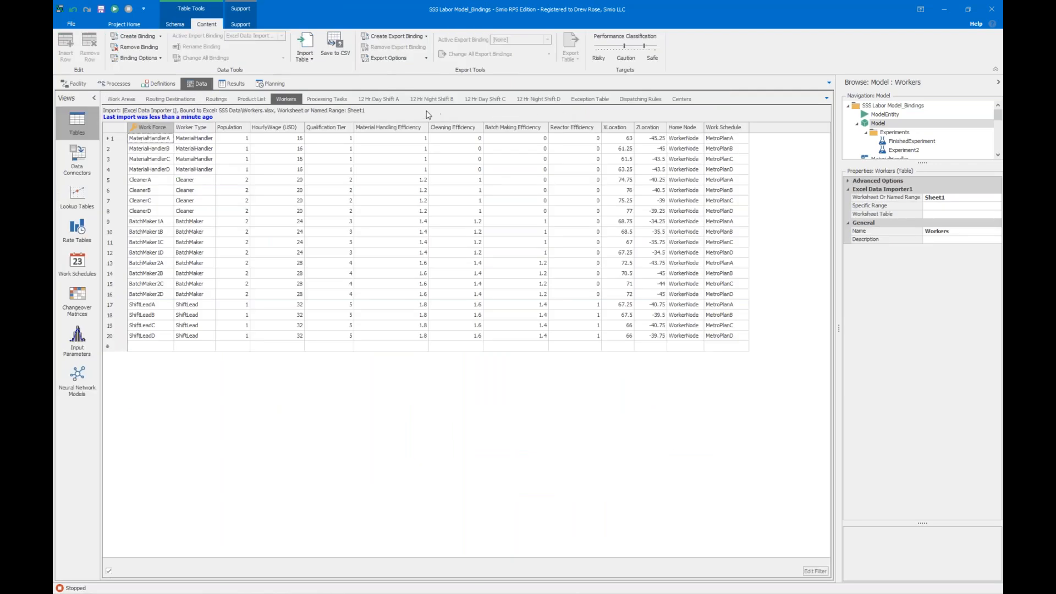
{"action": "left_click", "coordinate": [123, 99]}
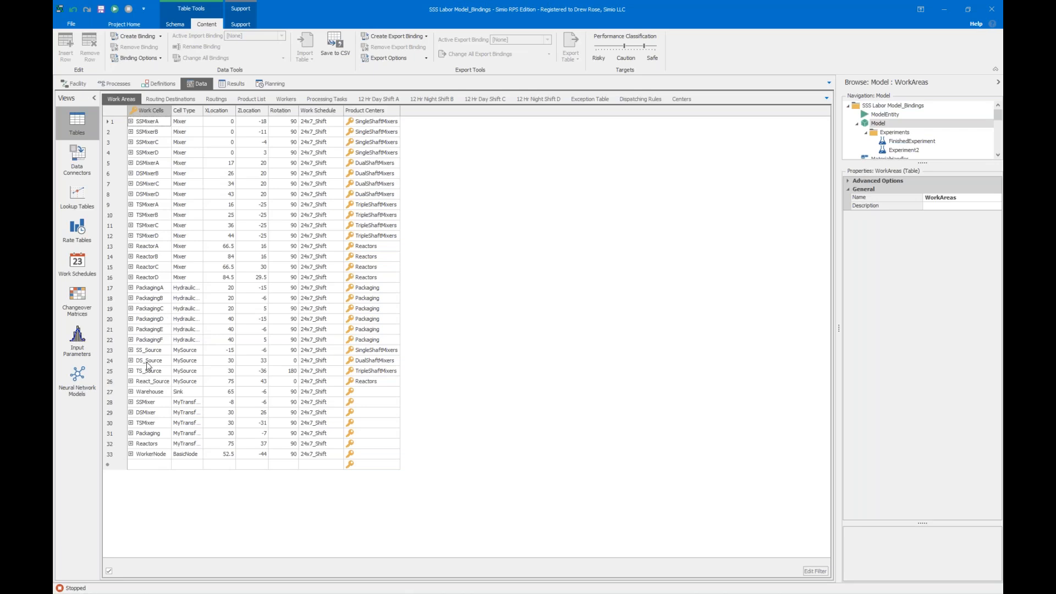
{"action": "left_click", "coordinate": [290, 98]}
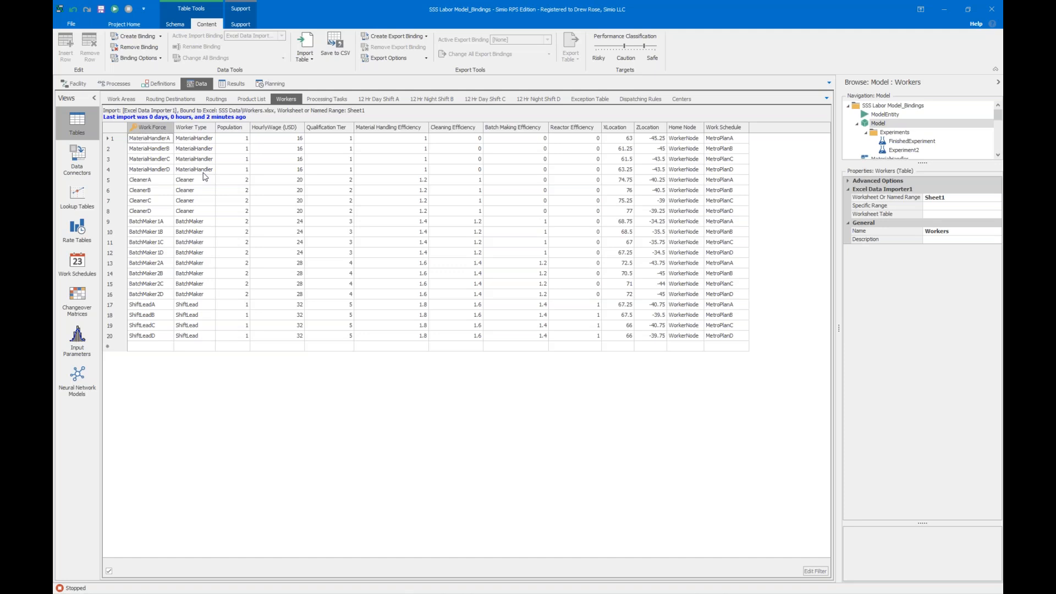
{"action": "left_click", "coordinate": [721, 129]}
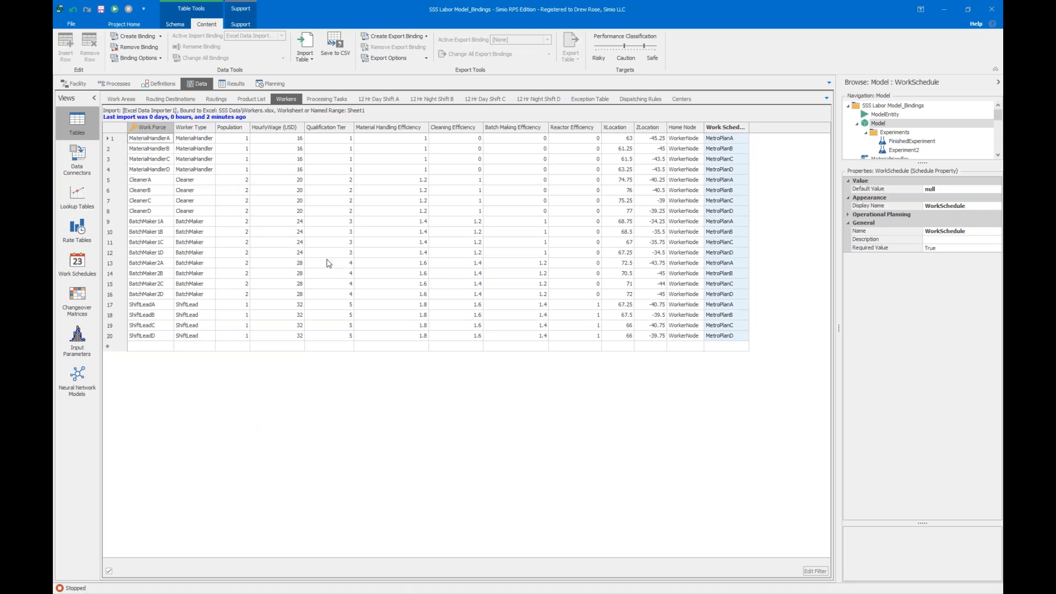
{"action": "left_click", "coordinate": [327, 127]}
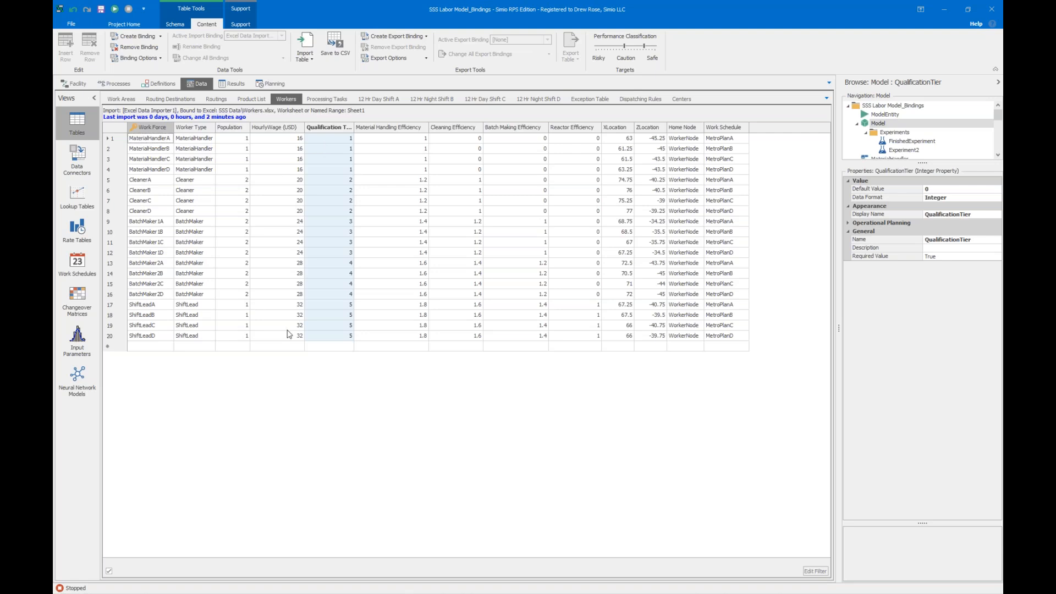
{"action": "left_click", "coordinate": [384, 127]}
{"action": "left_click", "coordinate": [449, 127]}
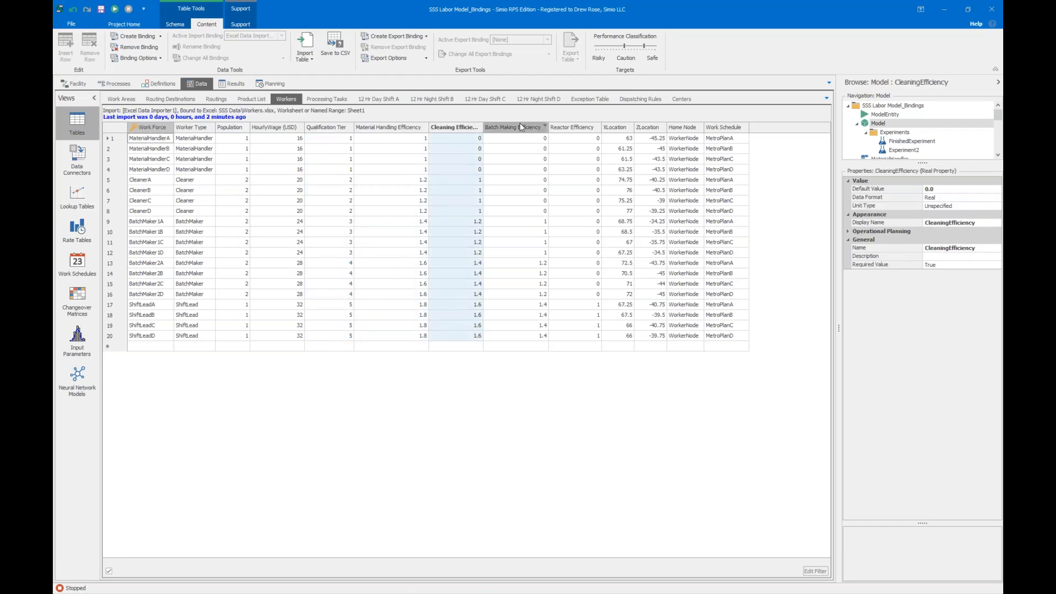
{"action": "left_click", "coordinate": [520, 126]}
{"action": "left_click", "coordinate": [391, 128]}
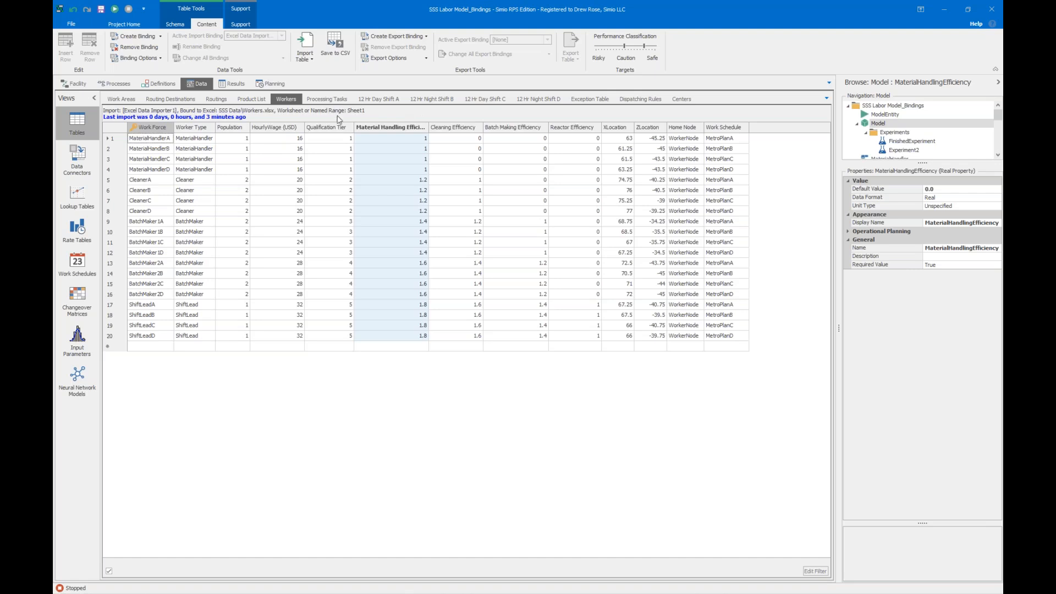
Examine the Processing Tasks table's task names for routing SSA1: Clean, StageMaterial, PowderLoading, ChemicalLoading and Mix.
{"action": "left_click", "coordinate": [327, 99]}
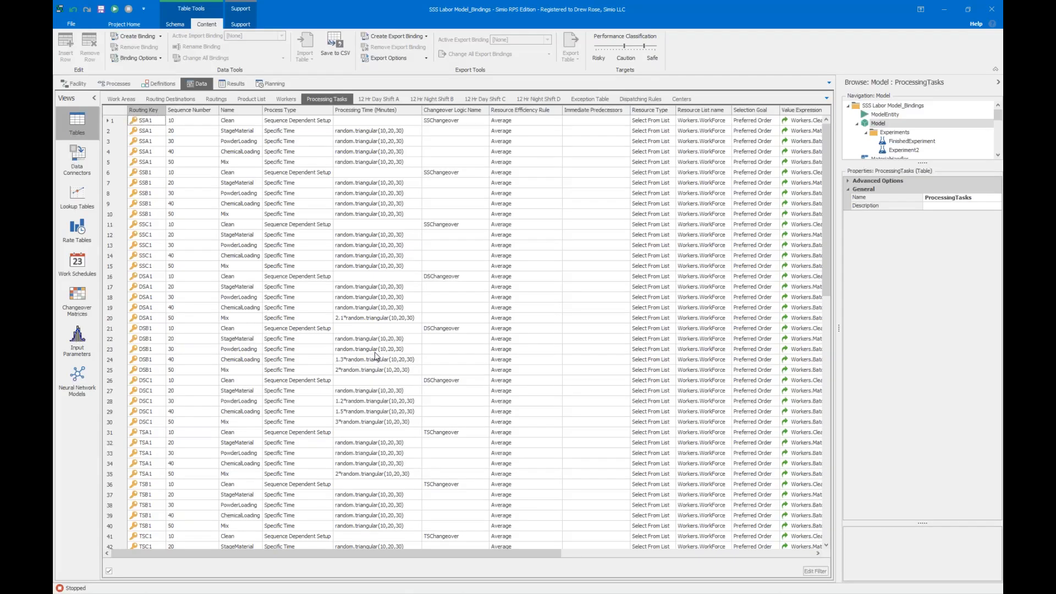
{"action": "left_click", "coordinate": [238, 110]}
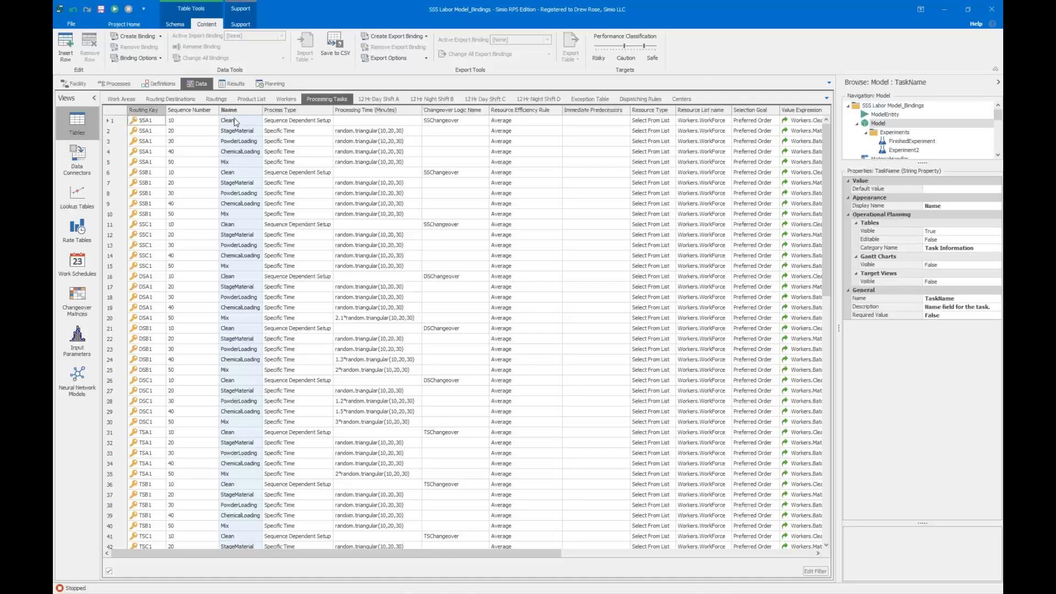
{"action": "left_click", "coordinate": [235, 121]}
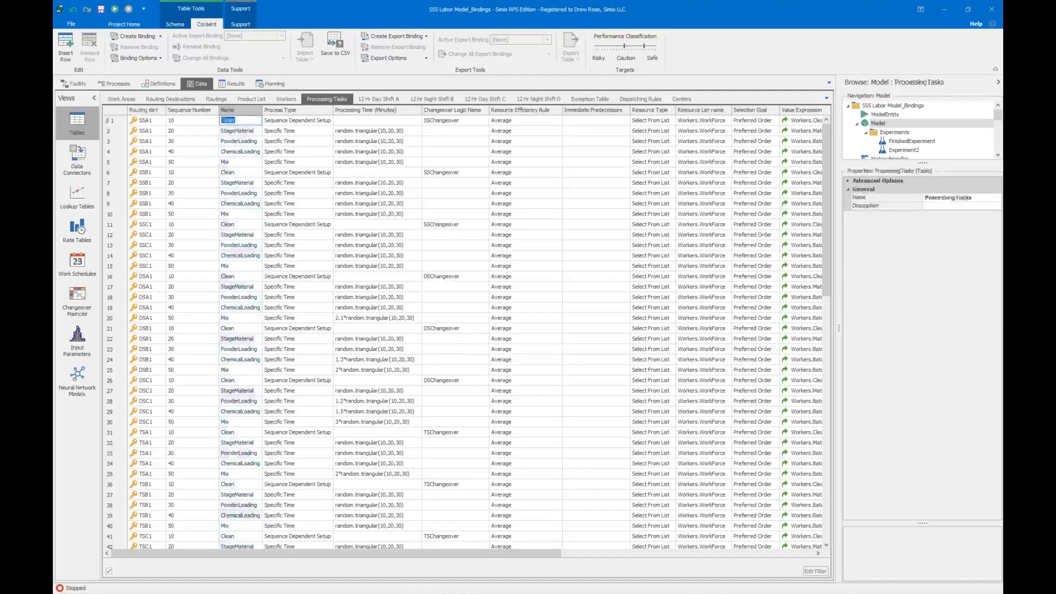
{"action": "left_click", "coordinate": [234, 131]}
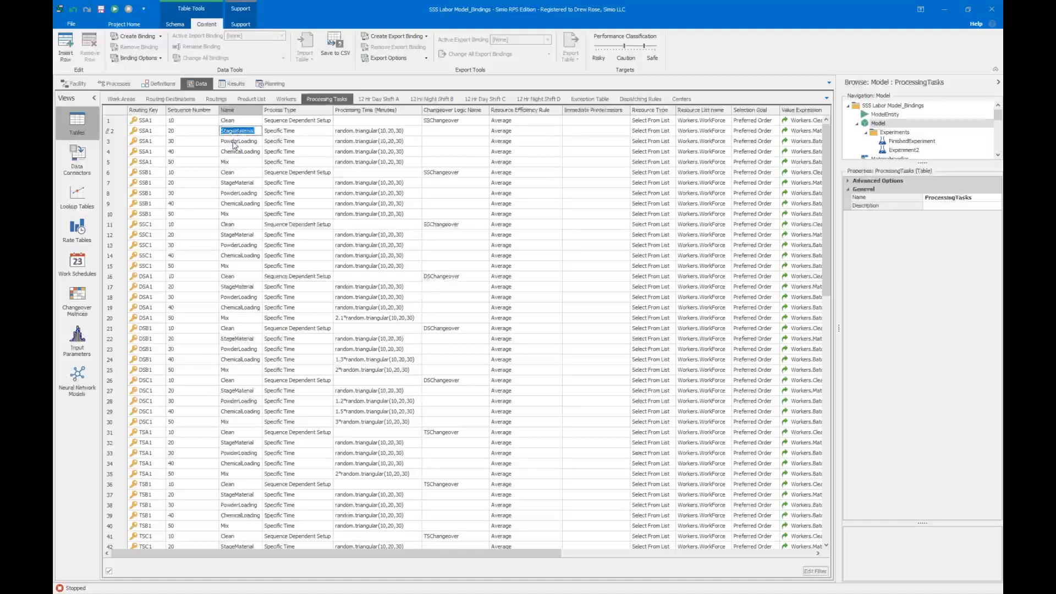
{"action": "left_click", "coordinate": [235, 143]}
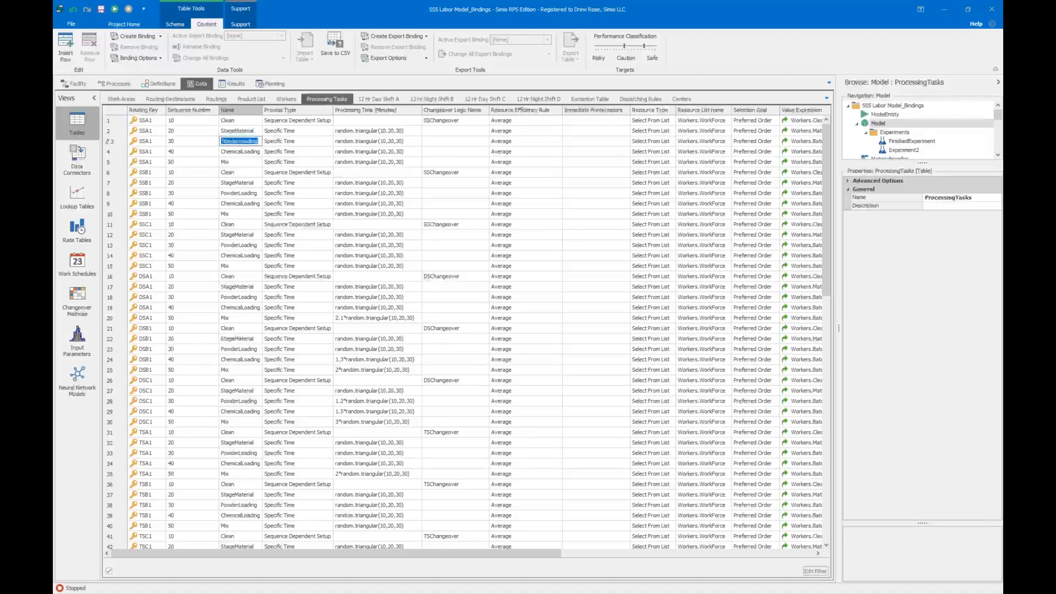
{"action": "left_click", "coordinate": [234, 151]}
{"action": "left_click", "coordinate": [234, 163]}
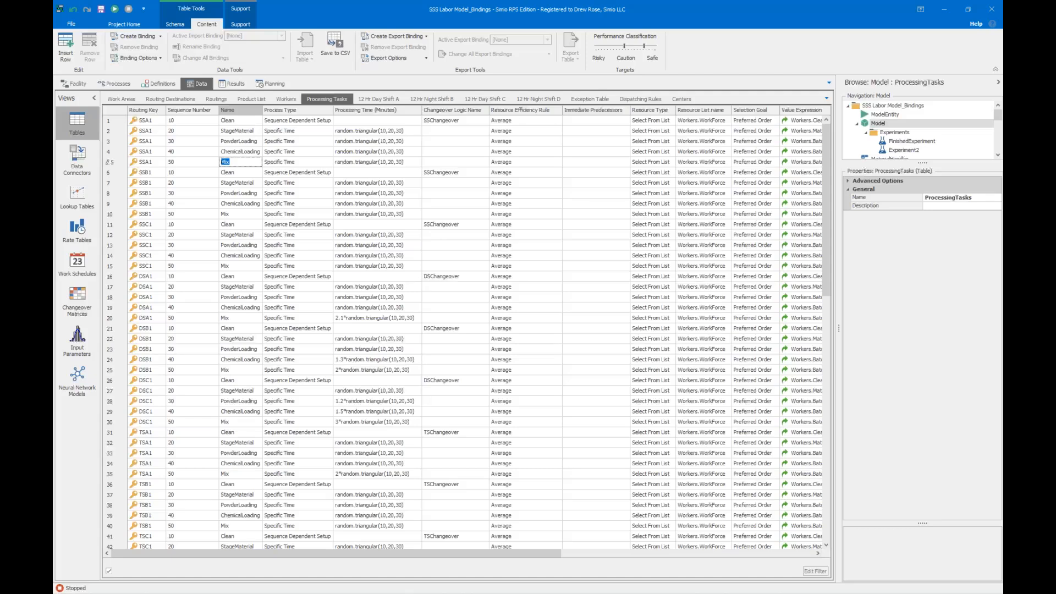
Examine the Selection Condition column of the Processing Tasks table and compare it with the qualification tiers in the Workers table.
{"action": "left_click_drag", "start_coordinate": [401, 553], "coordinate": [658, 552]}
{"action": "left_click", "coordinate": [694, 111]}
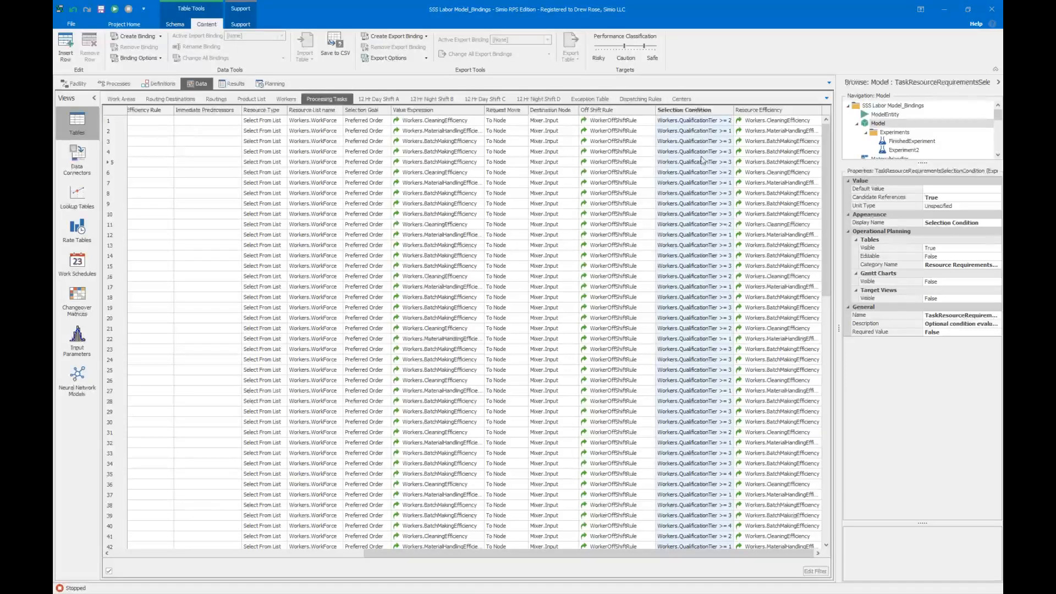
{"action": "left_click", "coordinate": [286, 99]}
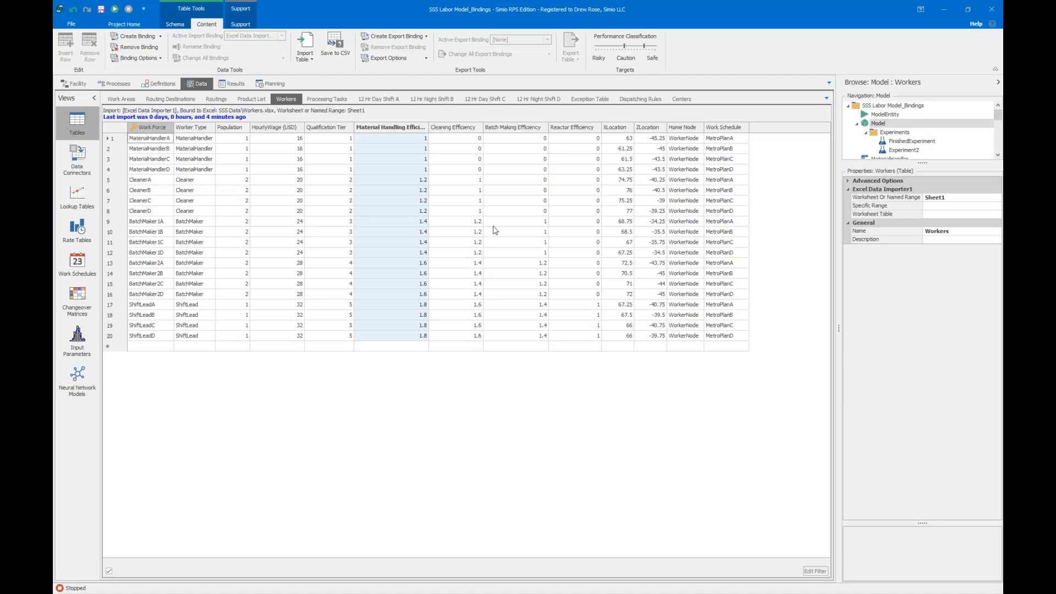
{"action": "left_click", "coordinate": [325, 100]}
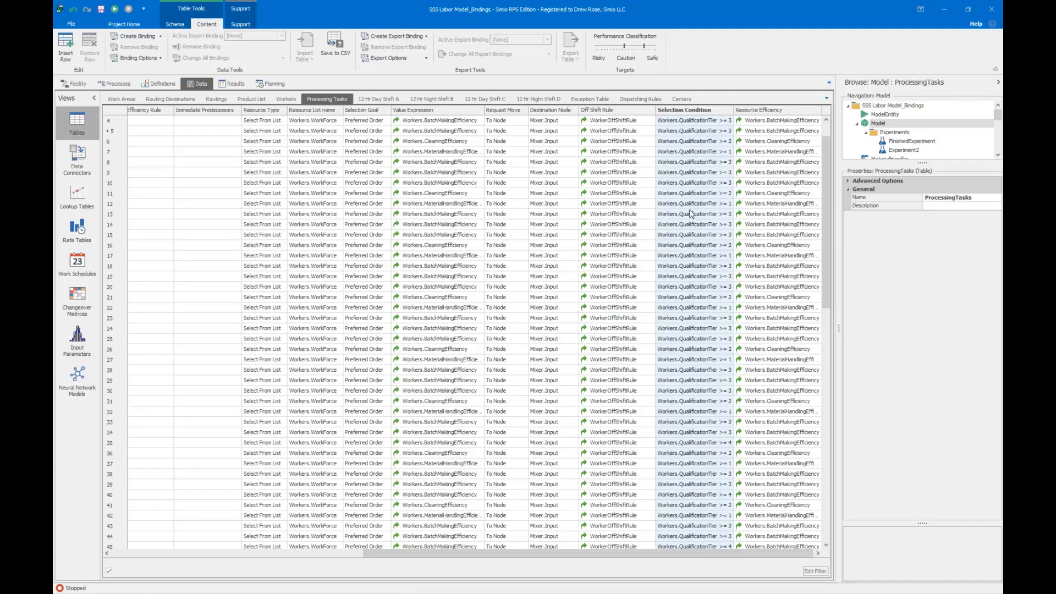
Return to the facility layout, start the simulation and fast-forward it to the end of the run.
{"action": "right_click", "coordinate": [76, 84]}
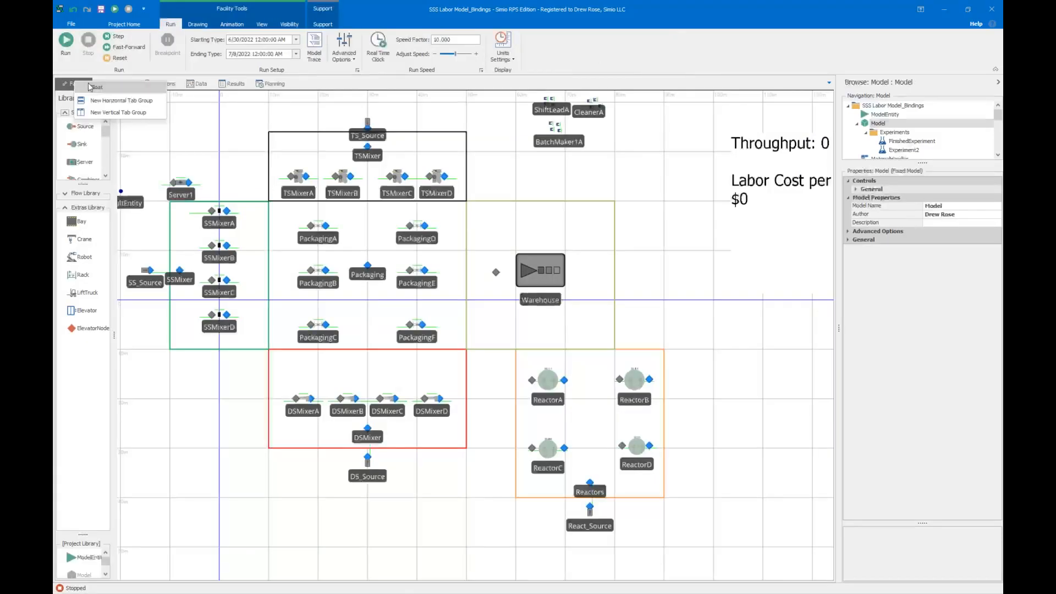
{"action": "left_click", "coordinate": [183, 126]}
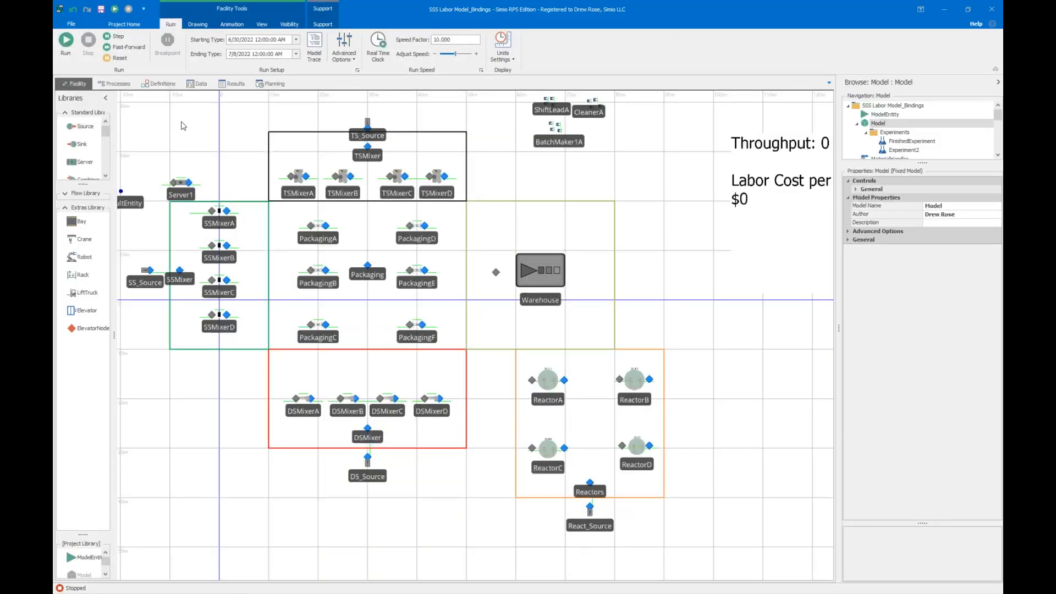
{"action": "scroll", "coordinate": [156, 110], "scroll_direction": "down", "scroll_amount": 5}
{"action": "scroll", "coordinate": [167, 132], "scroll_direction": "up", "scroll_amount": 4}
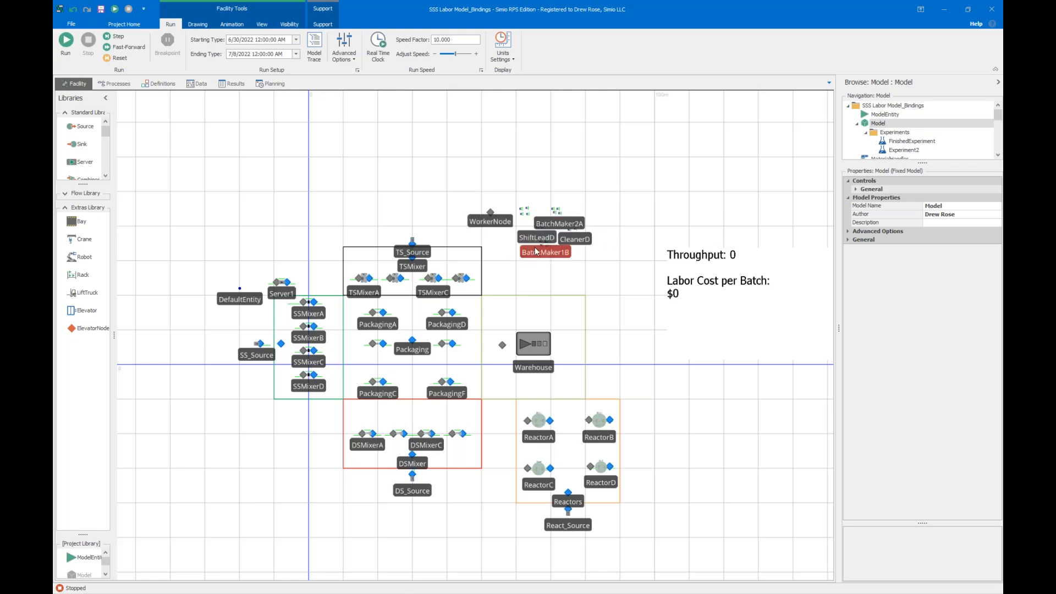
{"action": "scroll", "coordinate": [528, 251], "scroll_direction": "up", "scroll_amount": 2}
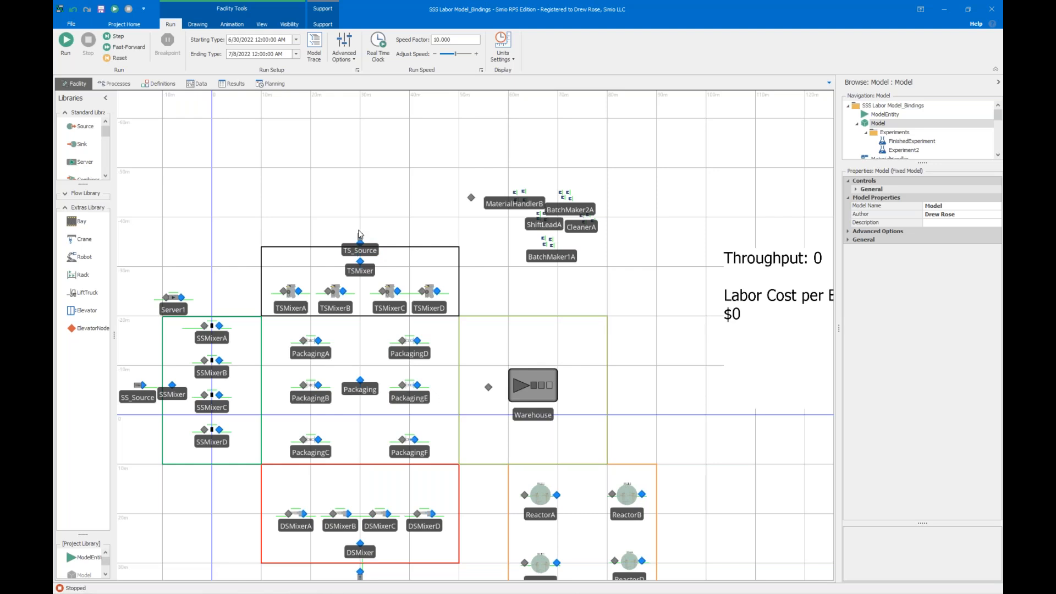
{"action": "scroll", "coordinate": [378, 207], "scroll_direction": "down", "scroll_amount": 3}
{"action": "left_click", "coordinate": [75, 48]}
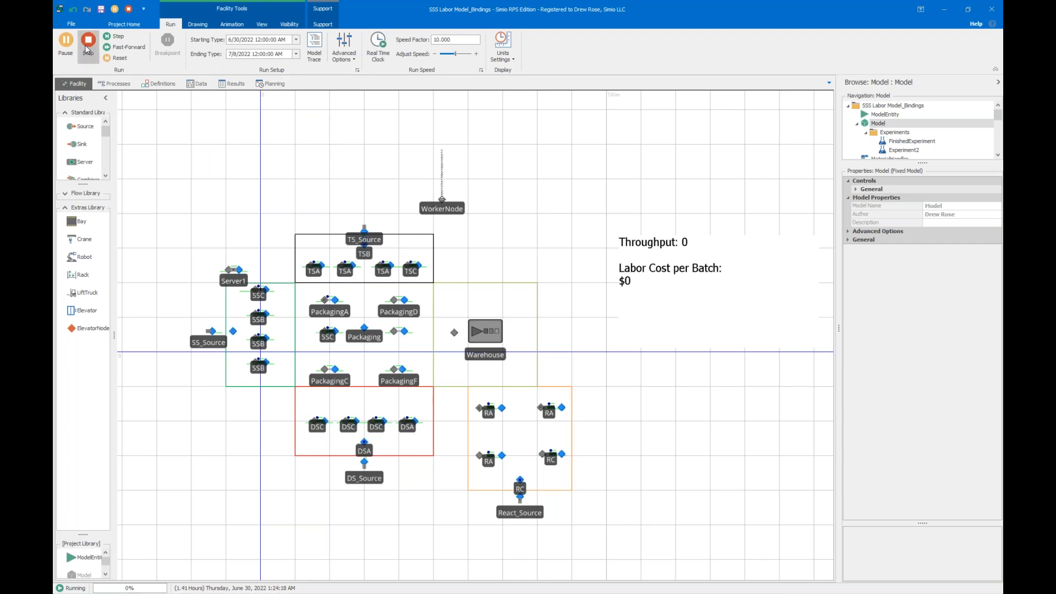
{"action": "left_click", "coordinate": [114, 48]}
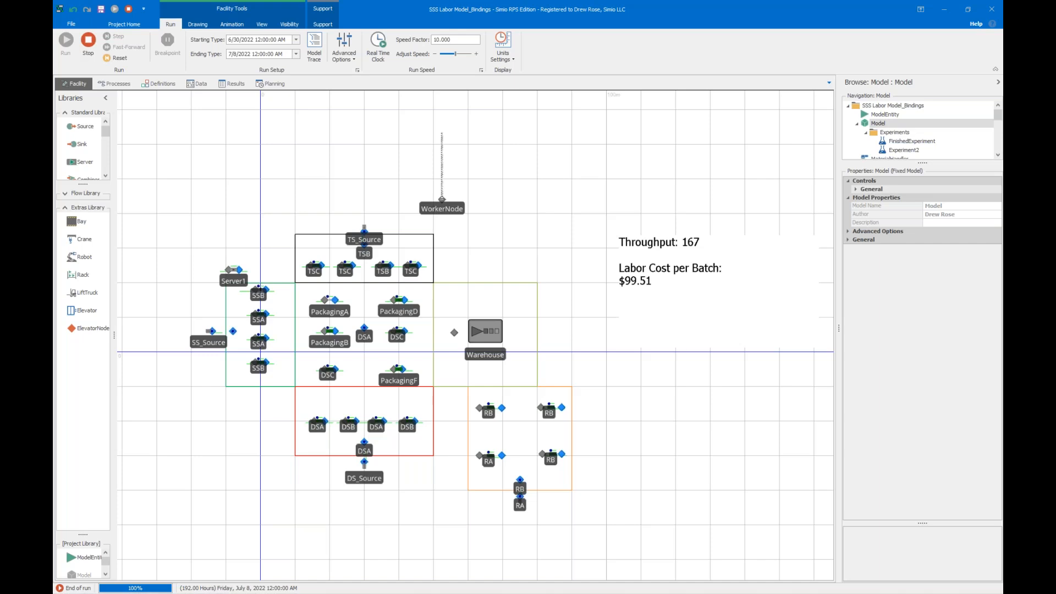
Review the pattern-based work schedules and the work periods of the 8Hour2ndShift, 8Hour3rdShift and 8Hour1stShift day patterns, collapsing them again.
{"action": "left_click", "coordinate": [198, 84]}
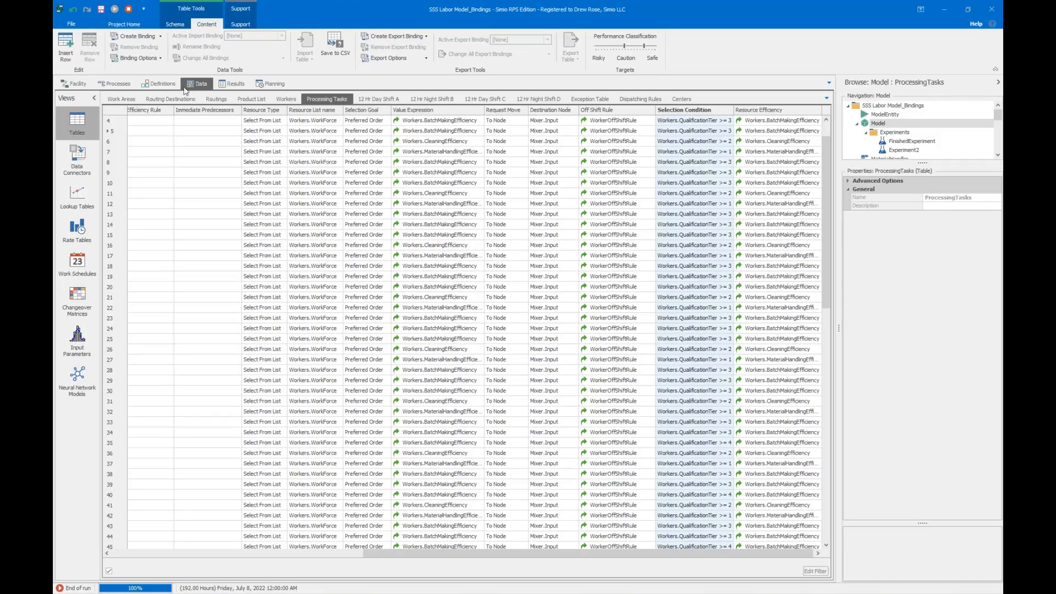
{"action": "left_click", "coordinate": [77, 264]}
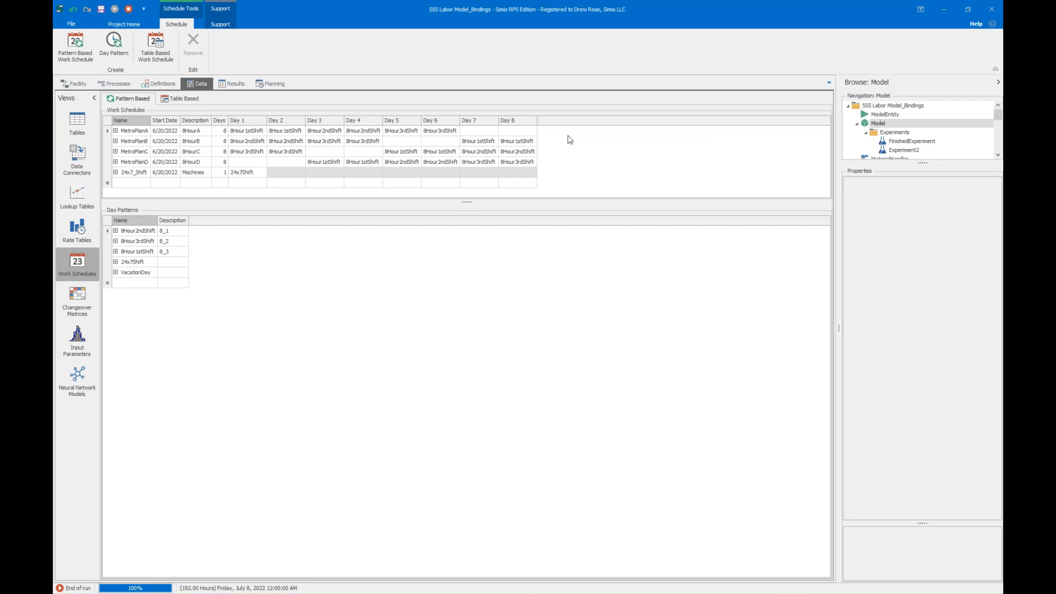
{"action": "left_click", "coordinate": [115, 231]}
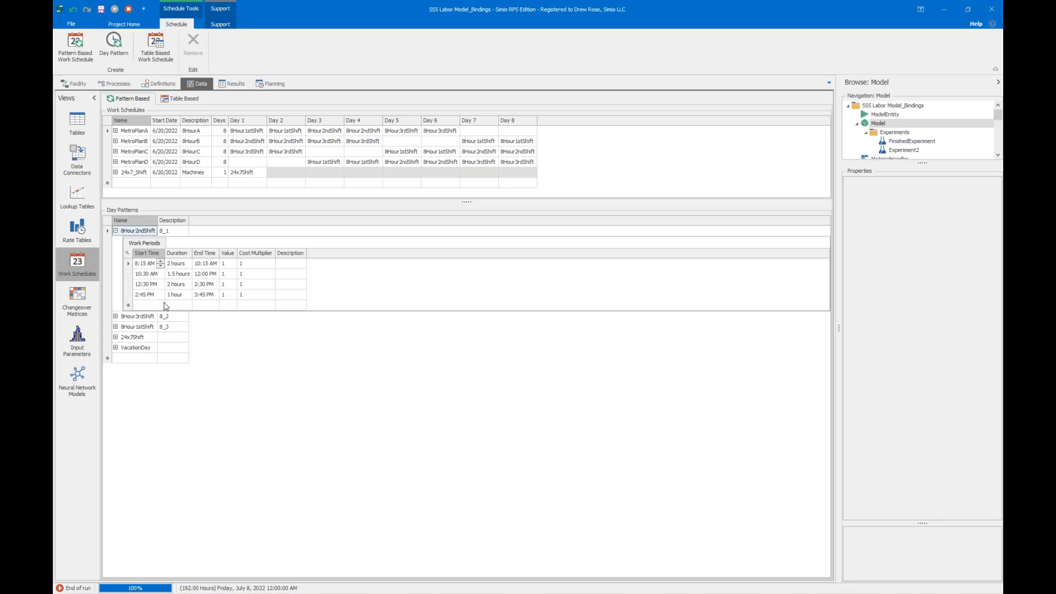
{"action": "left_click", "coordinate": [116, 316]}
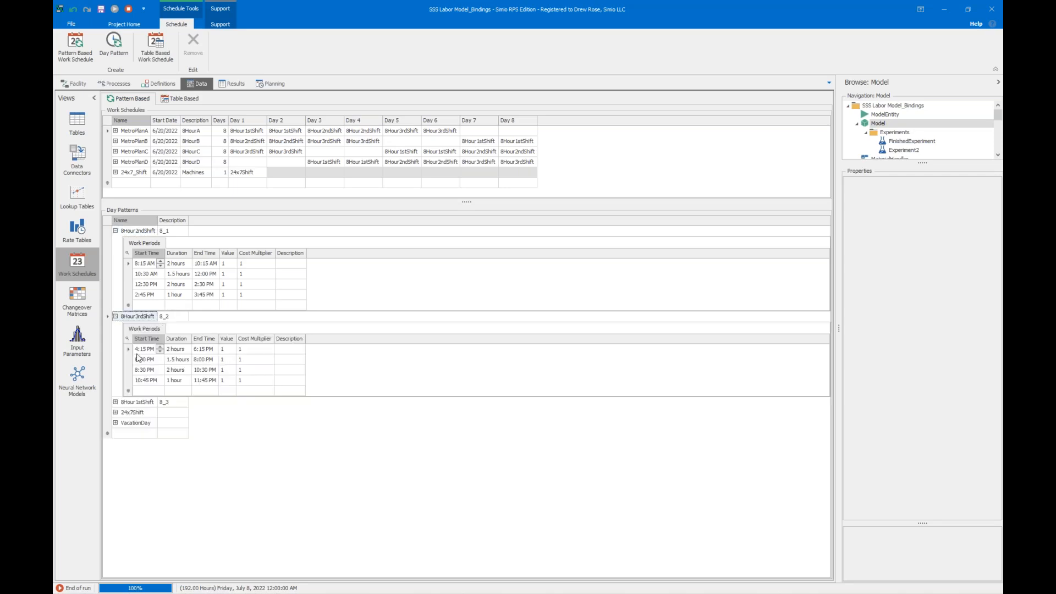
{"action": "left_click", "coordinate": [116, 402]}
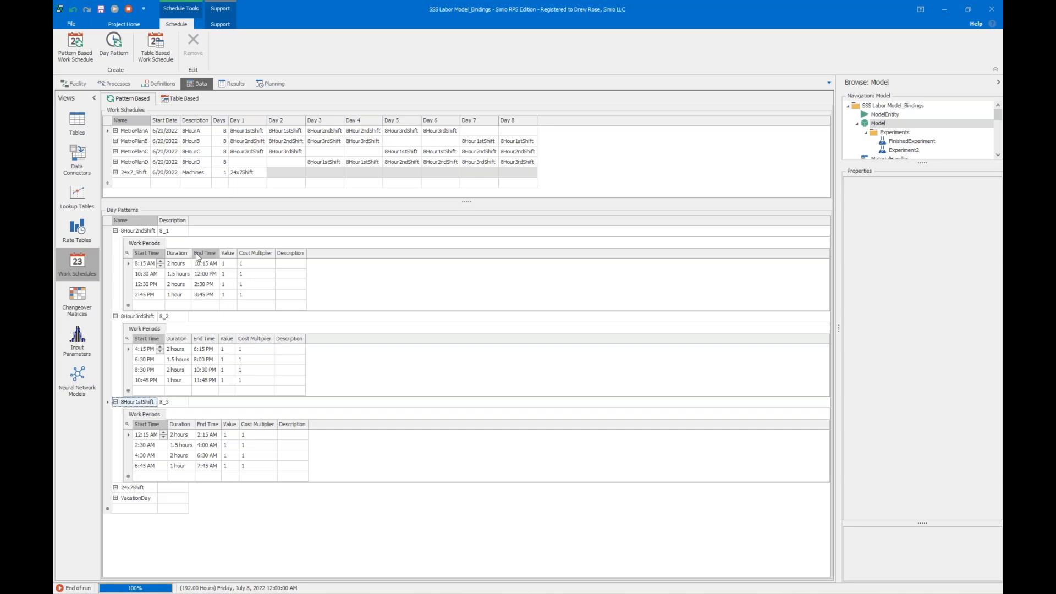
{"action": "left_click", "coordinate": [115, 230]}
{"action": "left_click", "coordinate": [115, 241]}
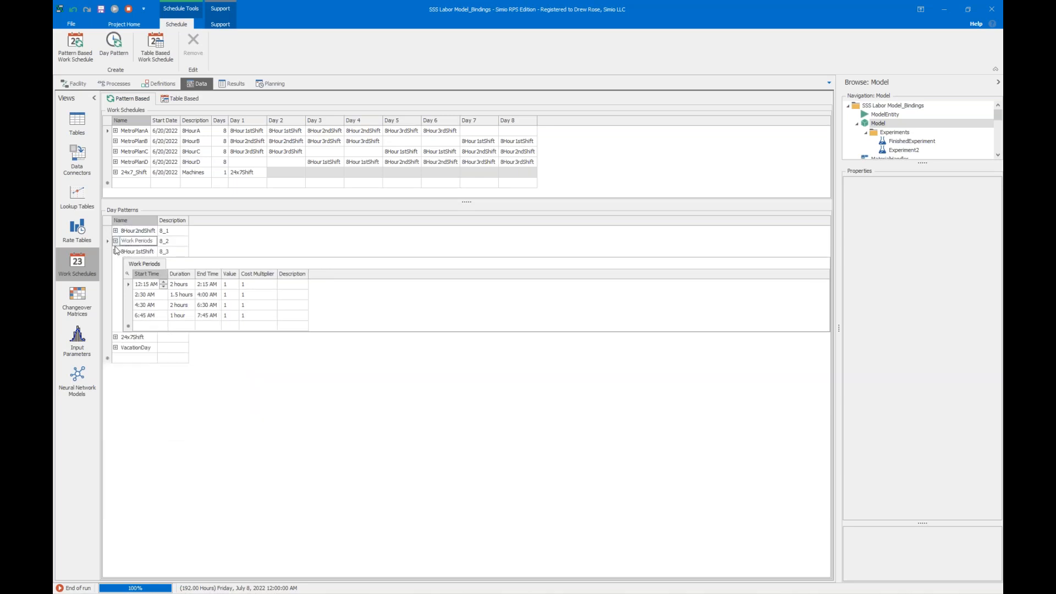
{"action": "left_click", "coordinate": [115, 251]}
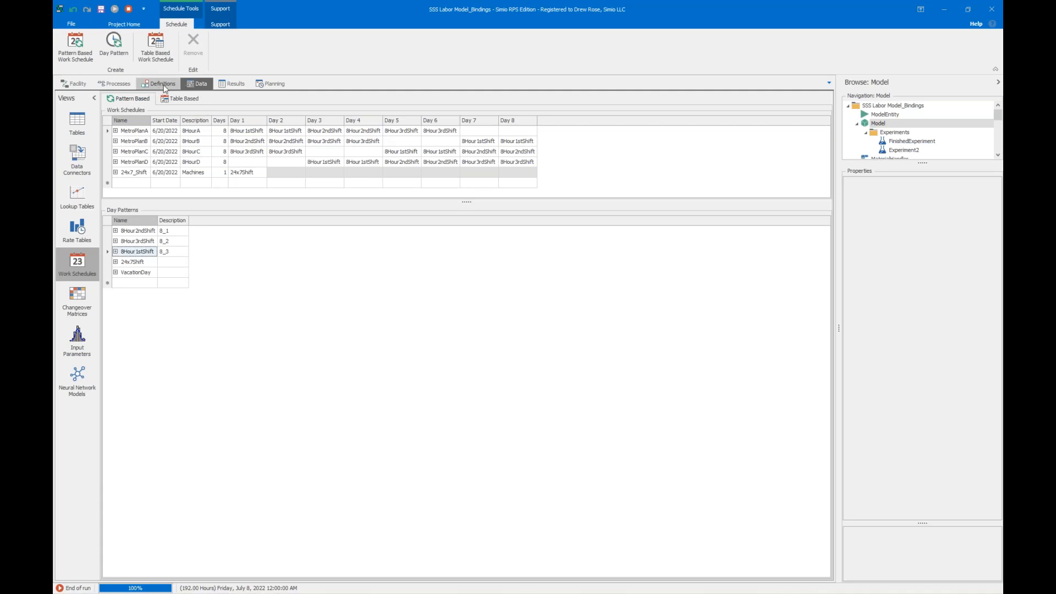
Return from the work schedules to the data tables and display the Workers table.
{"action": "left_click", "coordinate": [80, 122]}
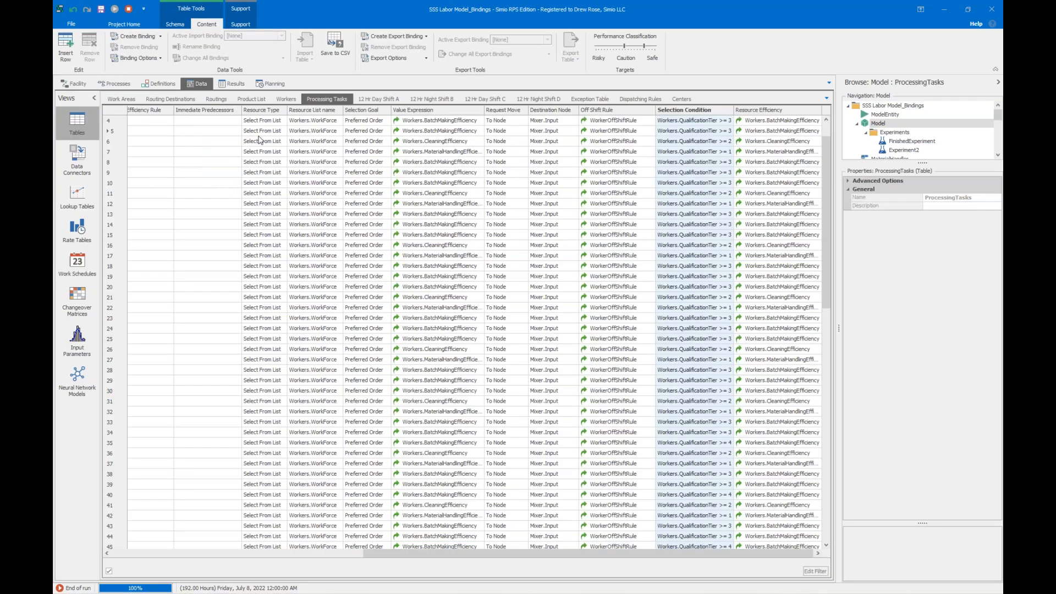
{"action": "left_click", "coordinate": [283, 101]}
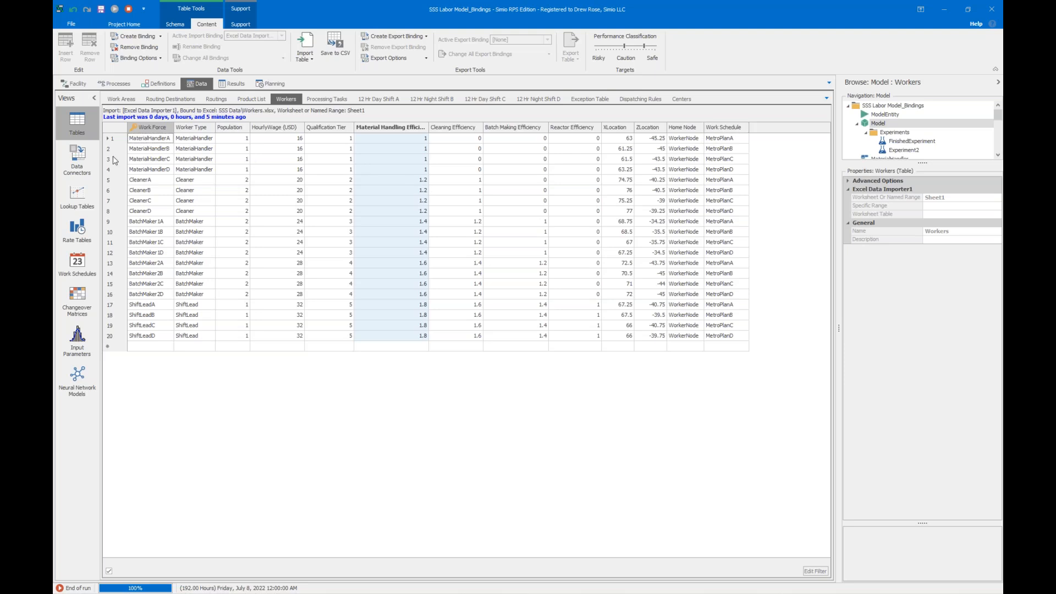
Check the Excel Data Importer1 connector configurations and return through the Workers table to the facility layout.
{"action": "left_click", "coordinate": [77, 161]}
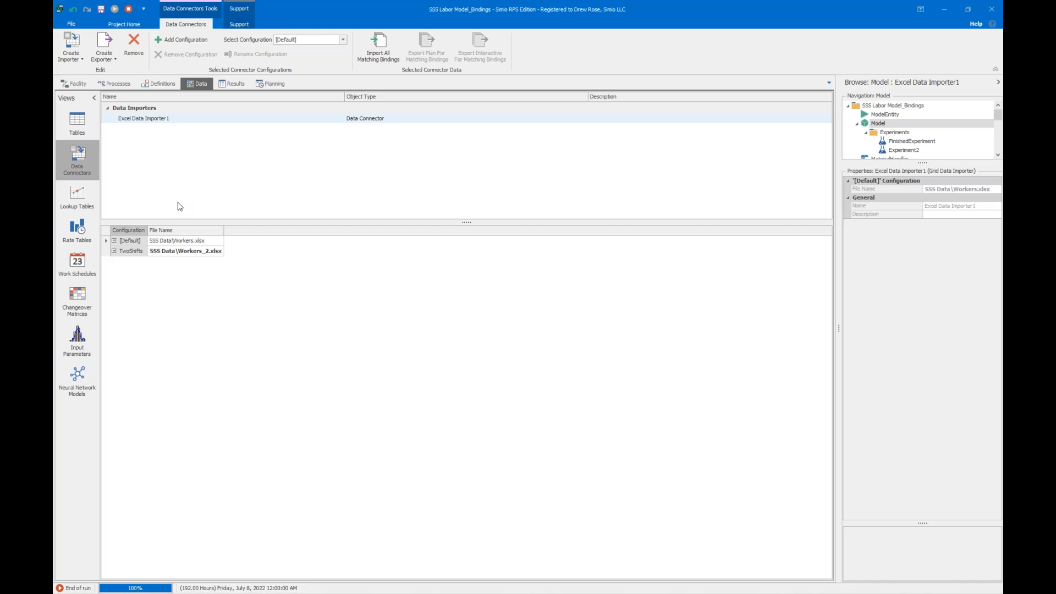
{"action": "left_click", "coordinate": [89, 130]}
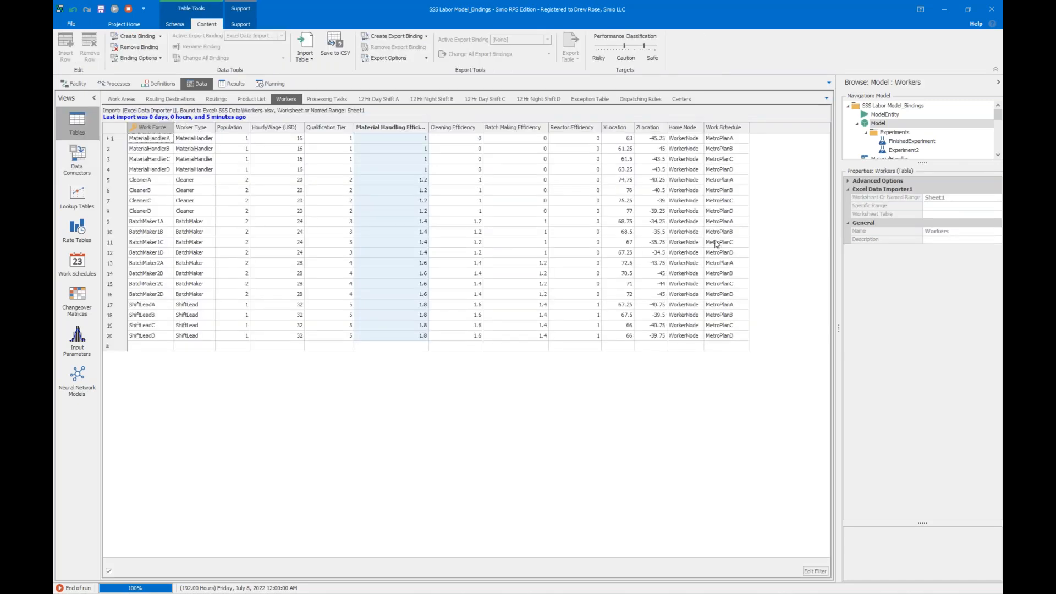
{"action": "left_click", "coordinate": [75, 84]}
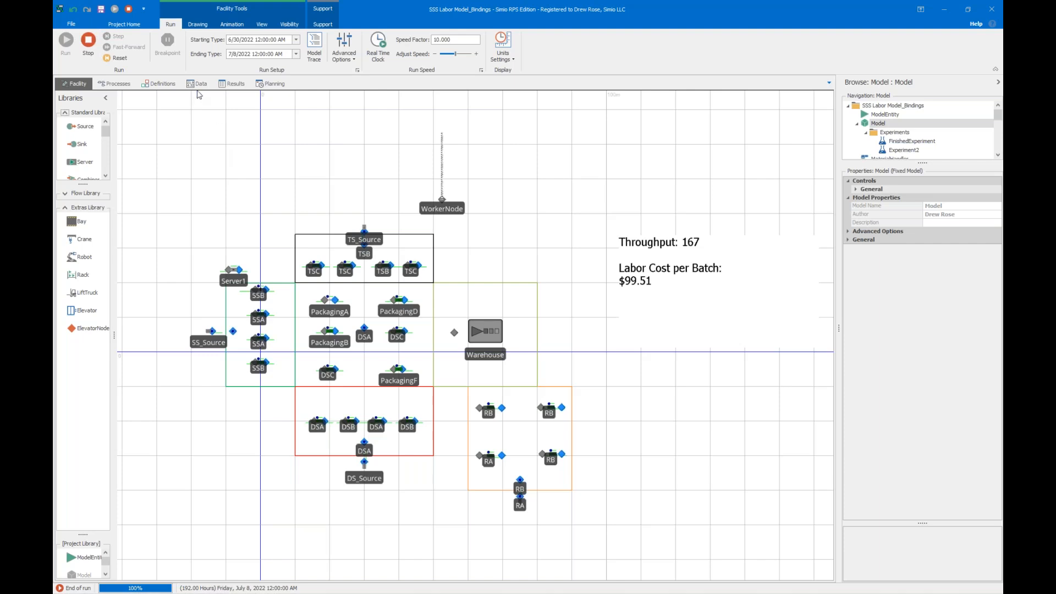
Show the table-based work schedules and display the properties of the 12HrDayA schedule.
{"action": "left_click", "coordinate": [198, 84]}
{"action": "left_click", "coordinate": [80, 259]}
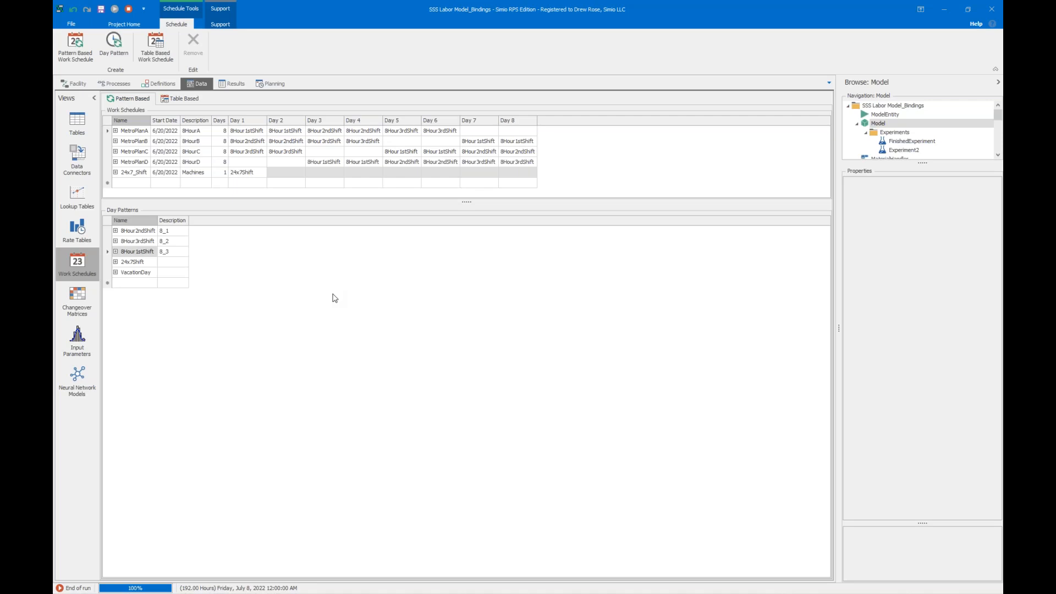
{"action": "left_click", "coordinate": [187, 101]}
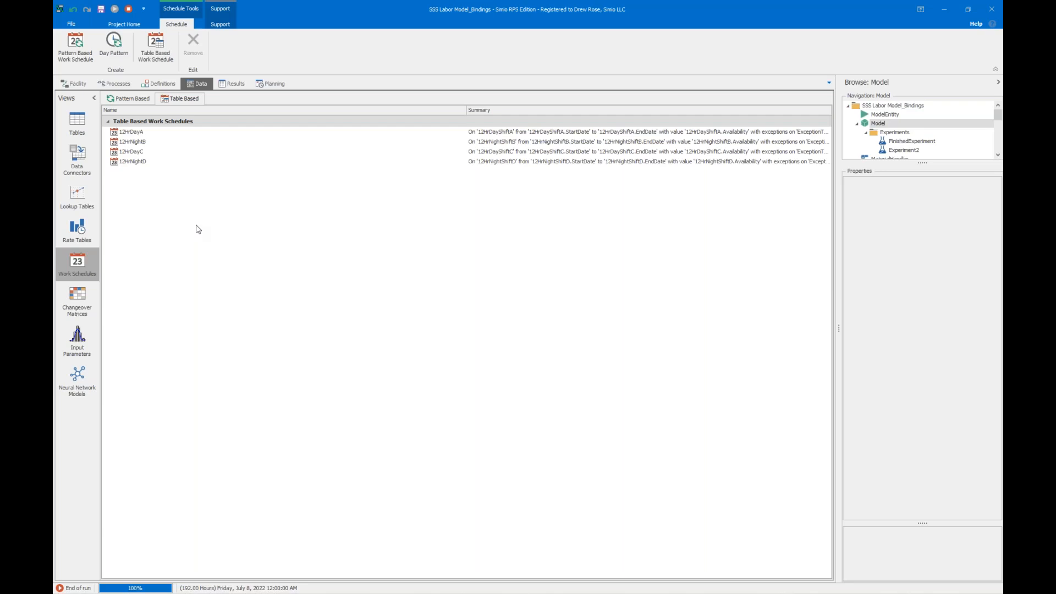
{"action": "left_click", "coordinate": [166, 136]}
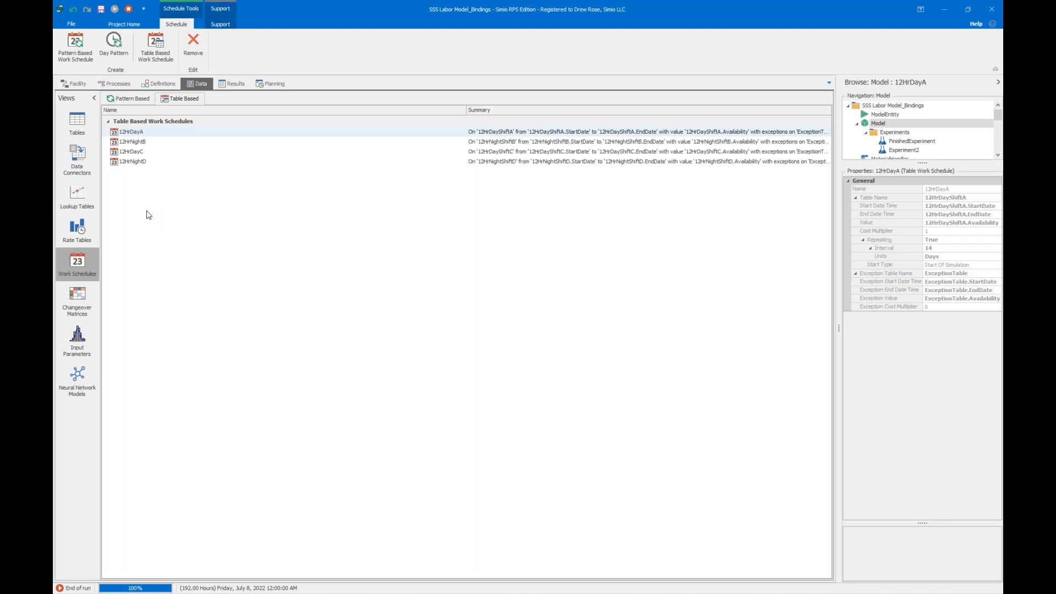
Review the start dates, end dates and availability in the four 12-hour shift tables, Day Shift A through Night Shift D.
{"action": "left_click", "coordinate": [80, 133]}
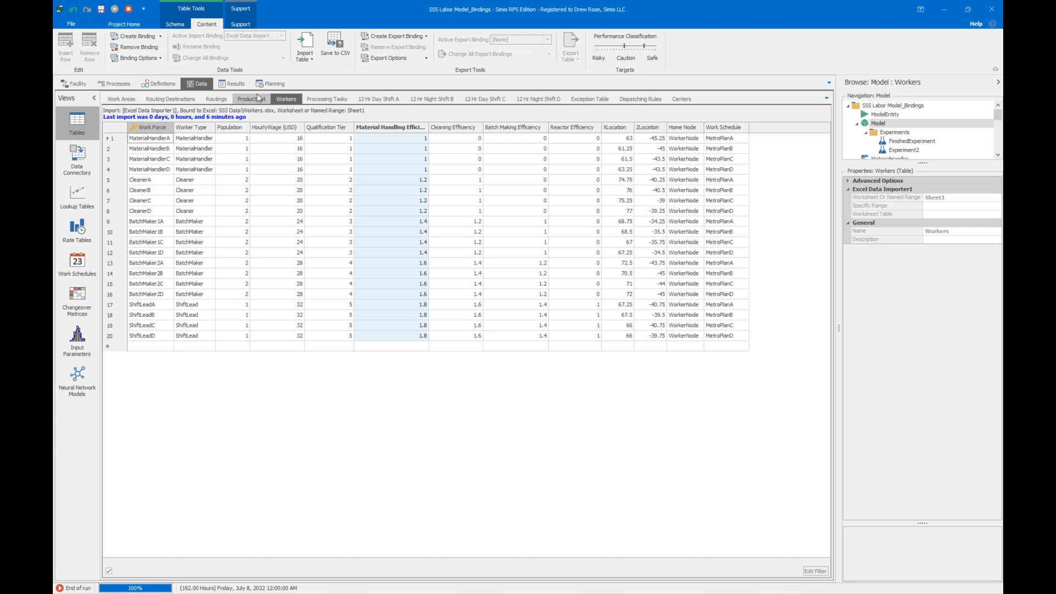
{"action": "left_click", "coordinate": [379, 99]}
{"action": "left_click", "coordinate": [420, 98]}
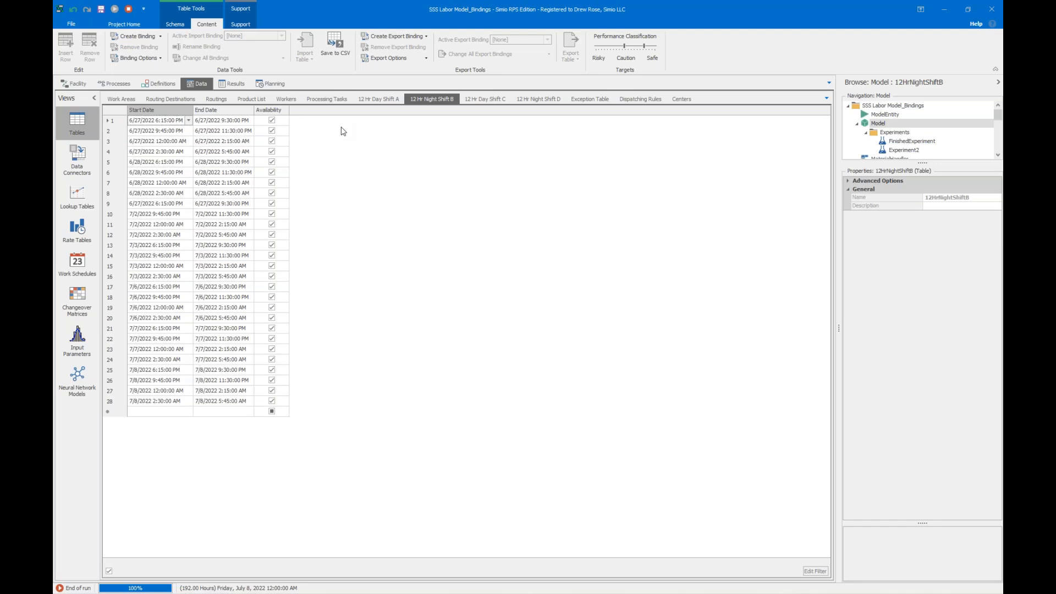
{"action": "left_click", "coordinate": [370, 100]}
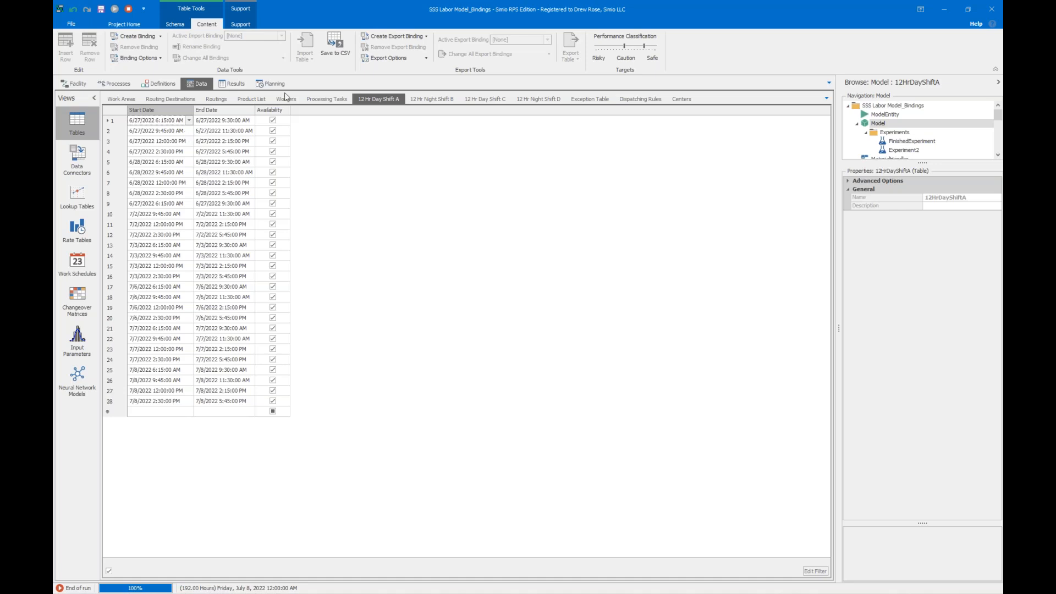
{"action": "left_click", "coordinate": [426, 99]}
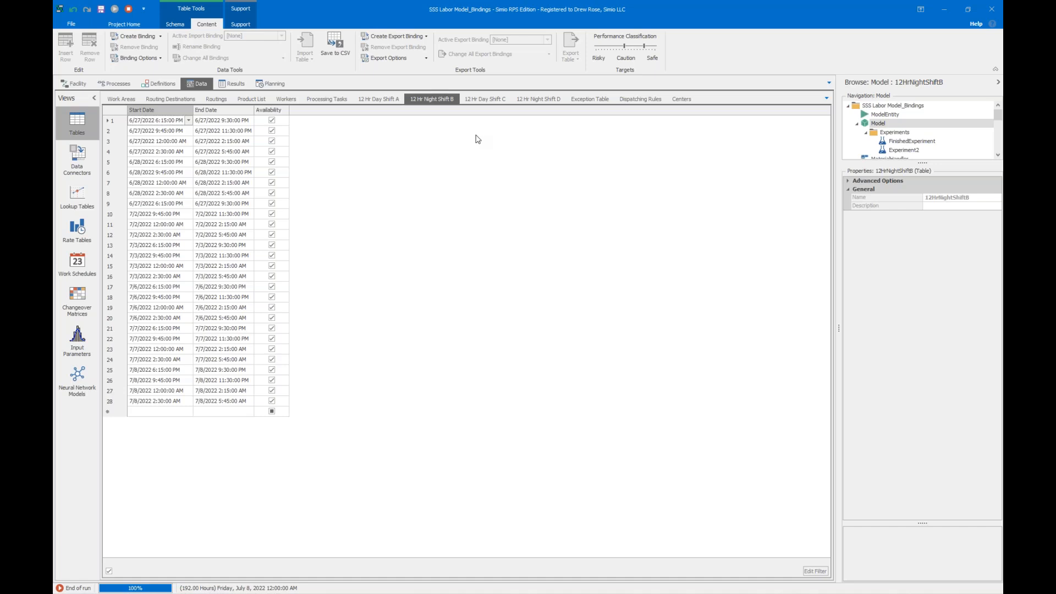
{"action": "left_click", "coordinate": [484, 99]}
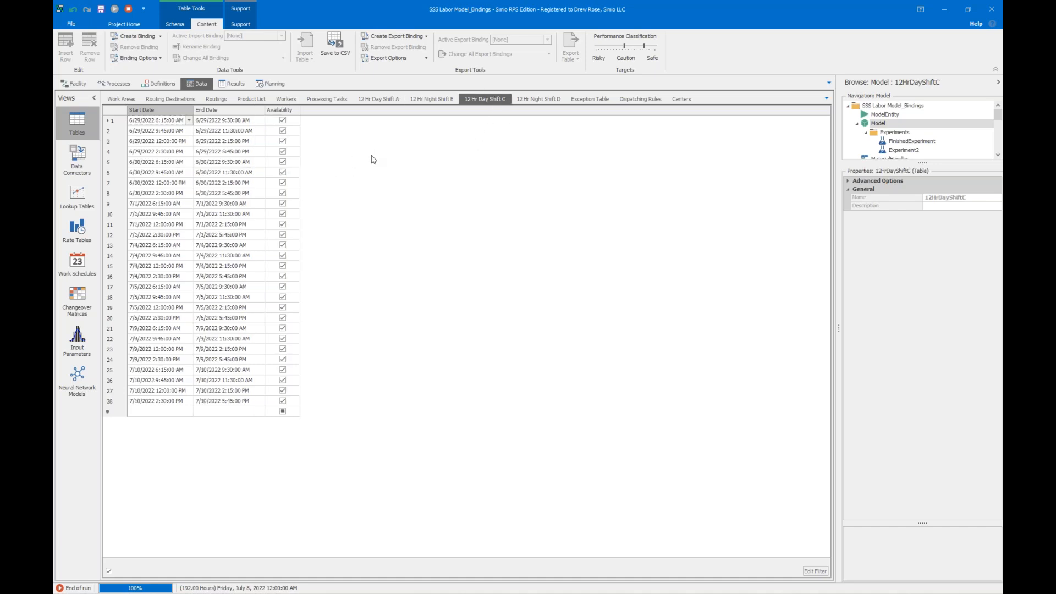
{"action": "left_click", "coordinate": [522, 100]}
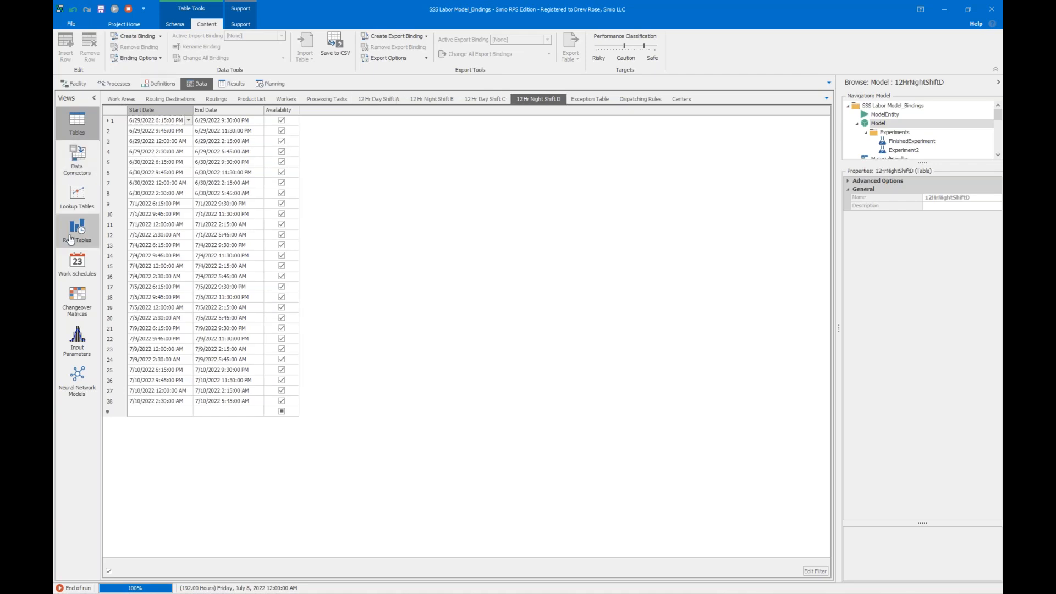
Reopen the 12HrDayA table-based work schedule and widen the properties area to read its full settings.
{"action": "left_click", "coordinate": [77, 264]}
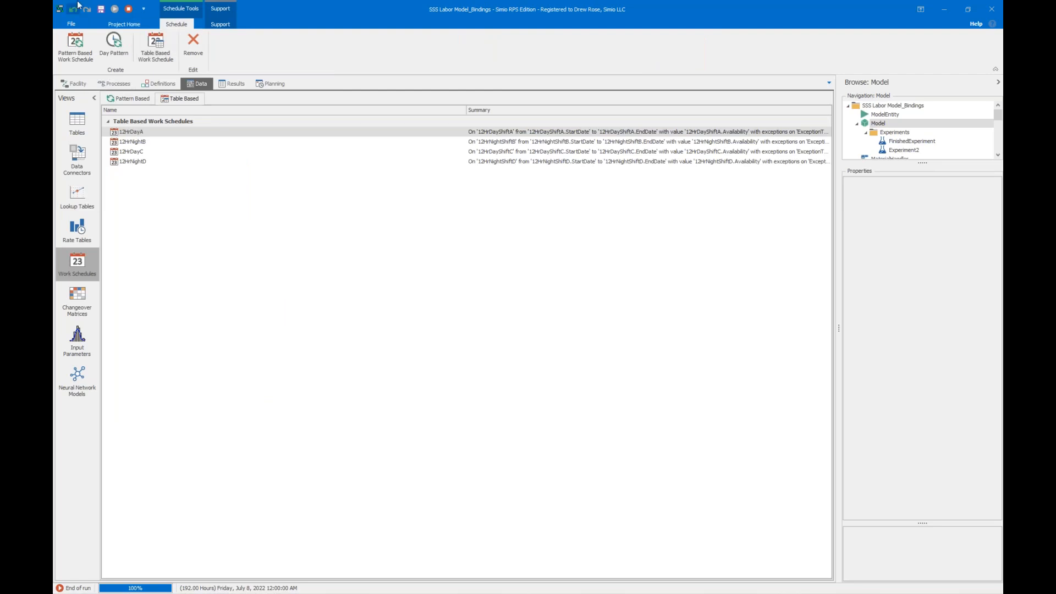
{"action": "left_click", "coordinate": [425, 131]}
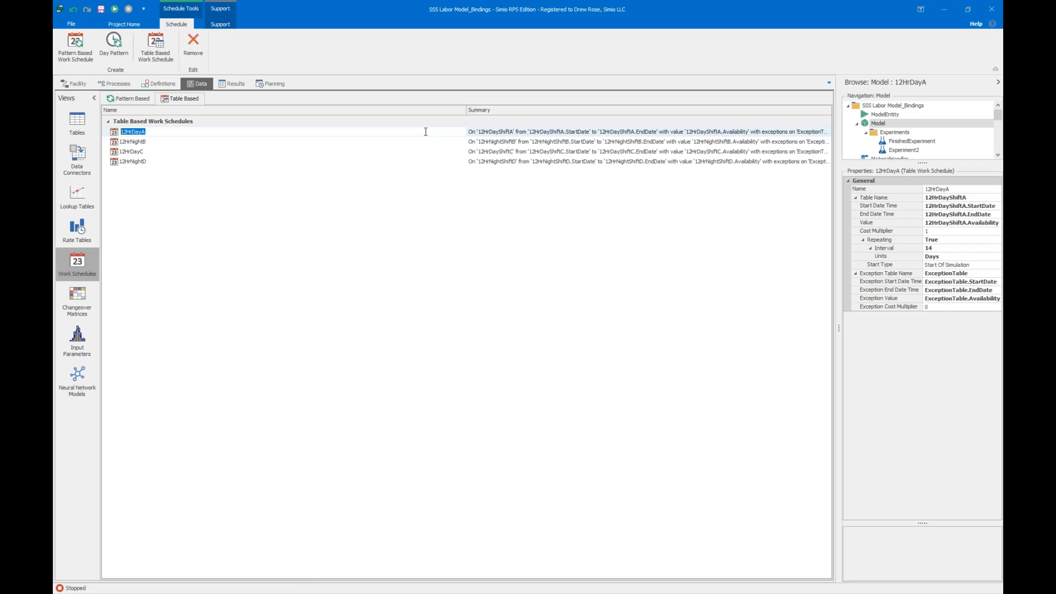
{"action": "left_click_drag", "start_coordinate": [837, 228], "coordinate": [701, 245]}
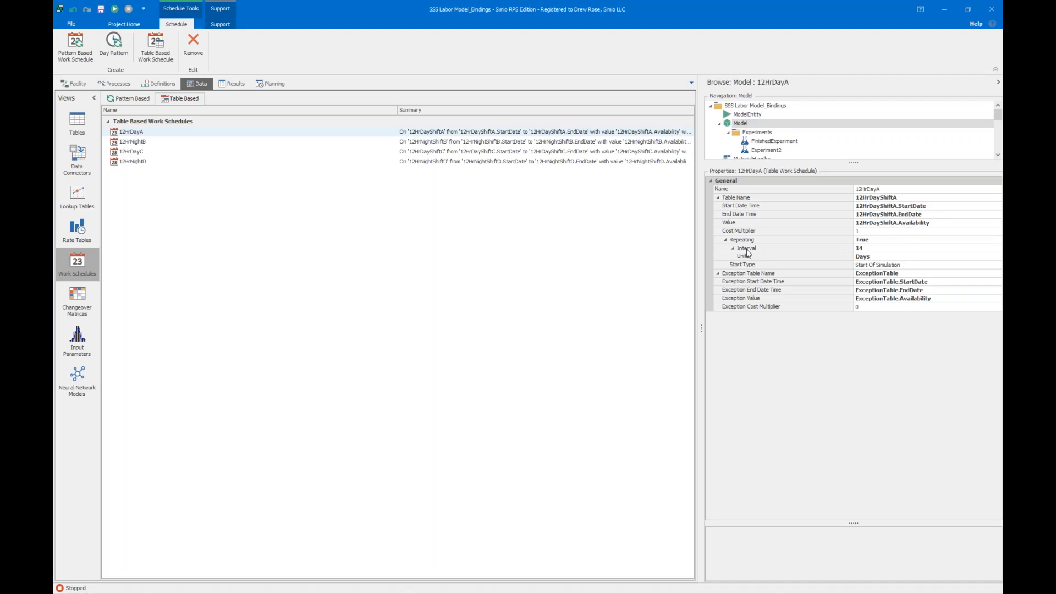
Compare the pattern-based schedules with the table-based ones and the 12 Hr Night Shift D table, then reselect 12HrDayA.
{"action": "left_click", "coordinate": [147, 99]}
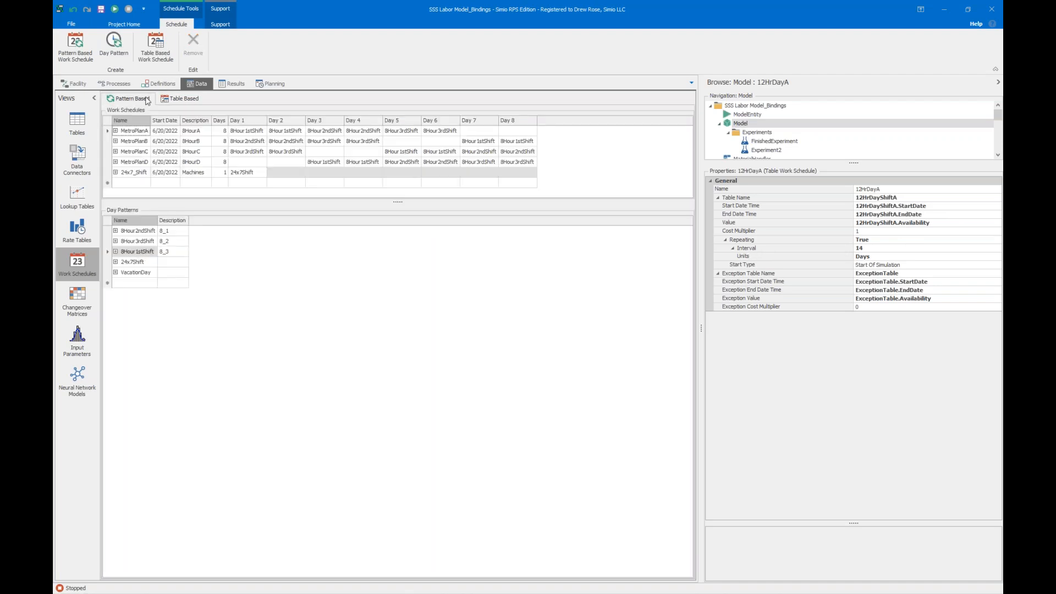
{"action": "left_click", "coordinate": [180, 98]}
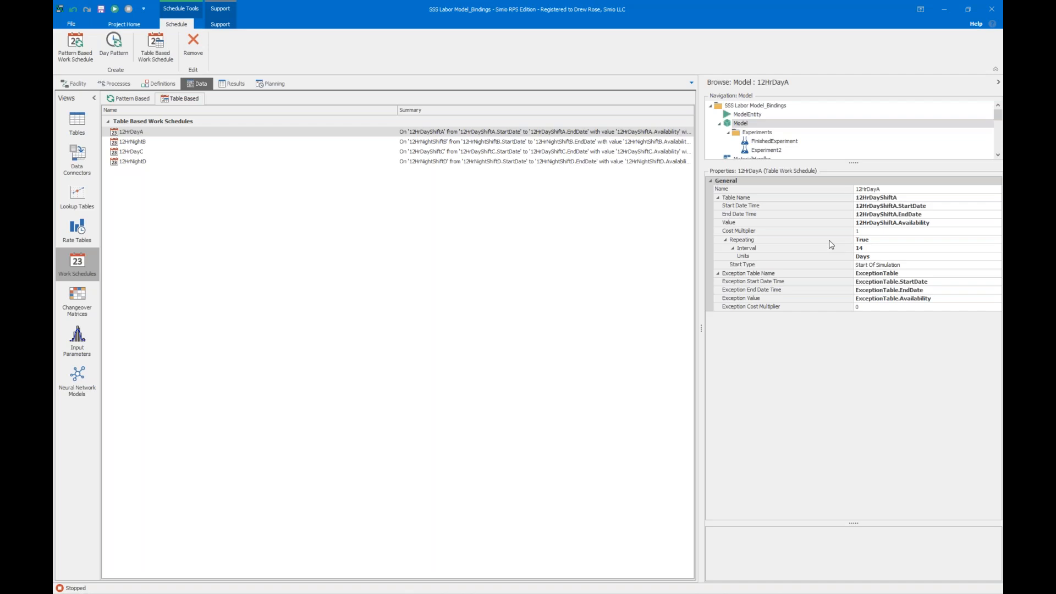
{"action": "left_click", "coordinate": [77, 122]}
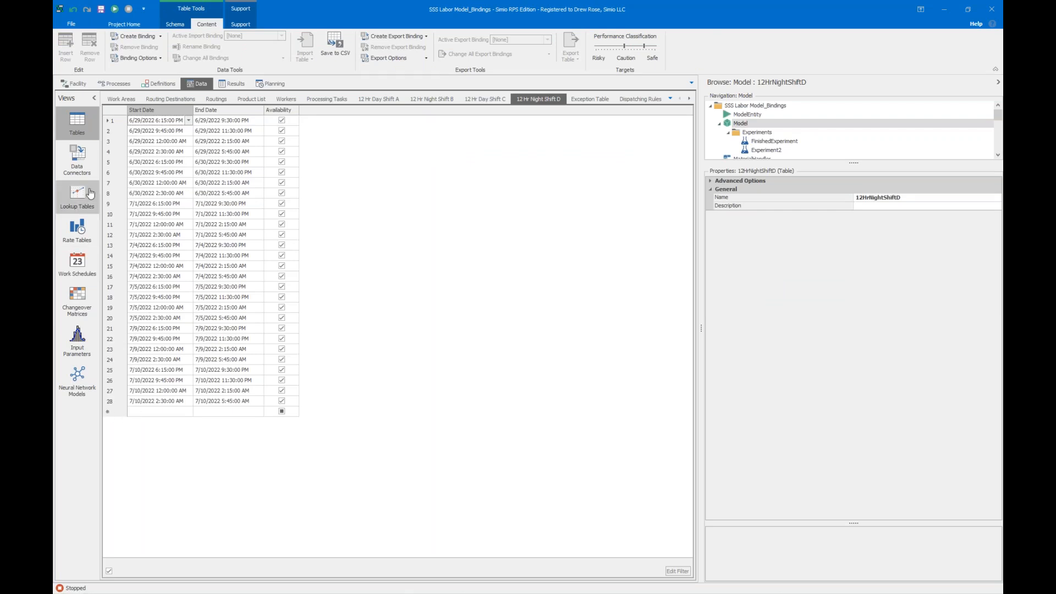
{"action": "left_click", "coordinate": [77, 263]}
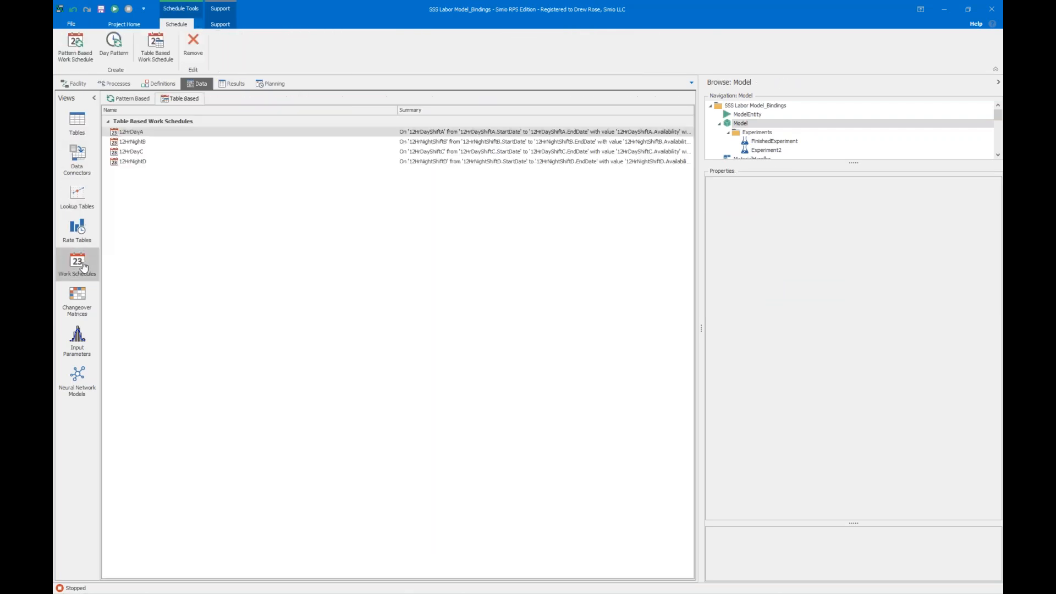
{"action": "left_click", "coordinate": [205, 131]}
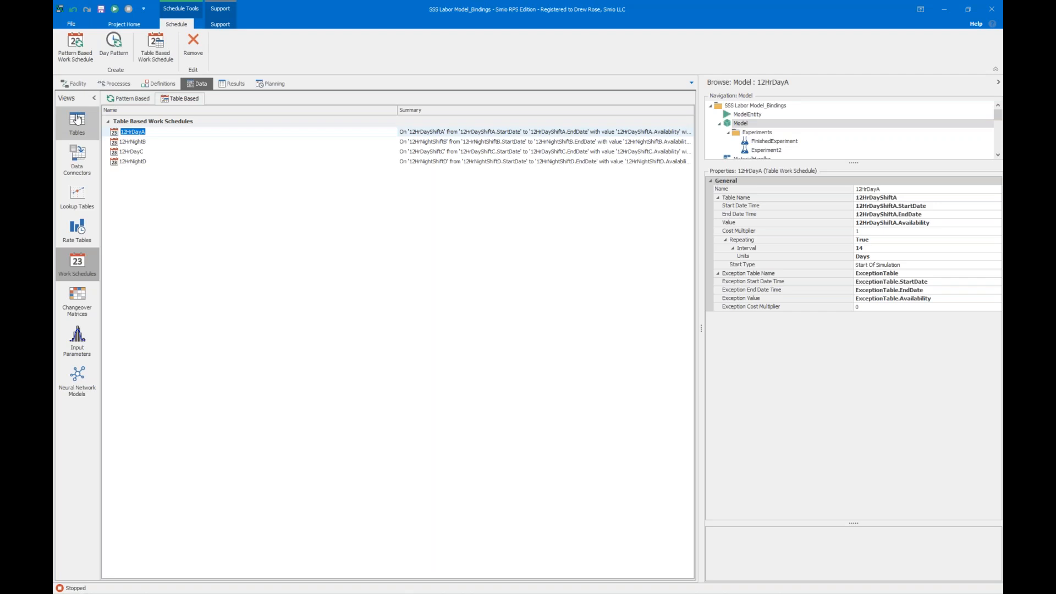
Examine the work periods of the 8Hour2ndShift day pattern and return to the table-based schedules.
{"action": "left_click", "coordinate": [125, 100]}
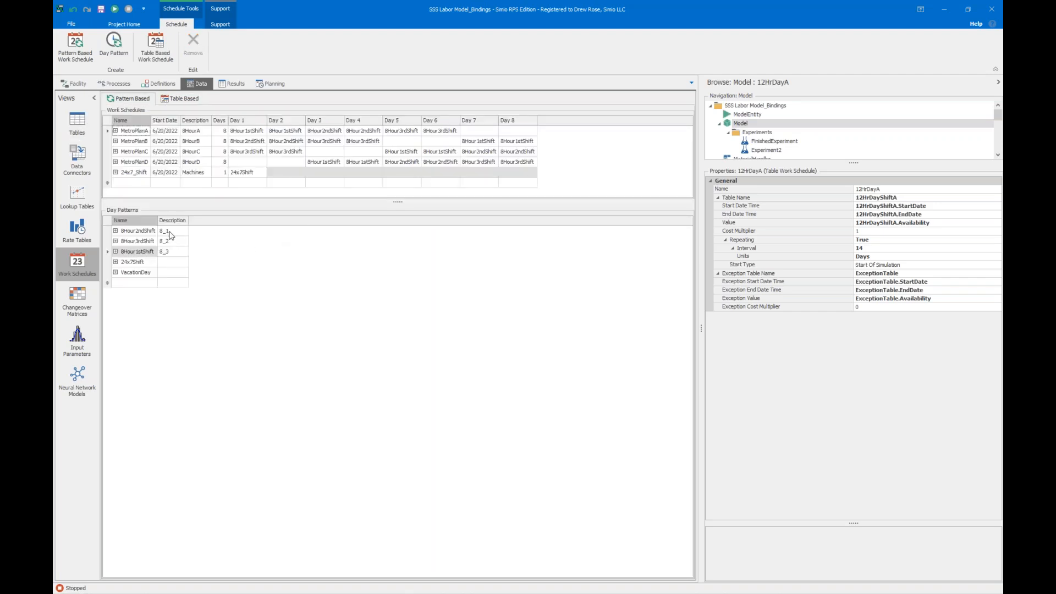
{"action": "left_click", "coordinate": [116, 231]}
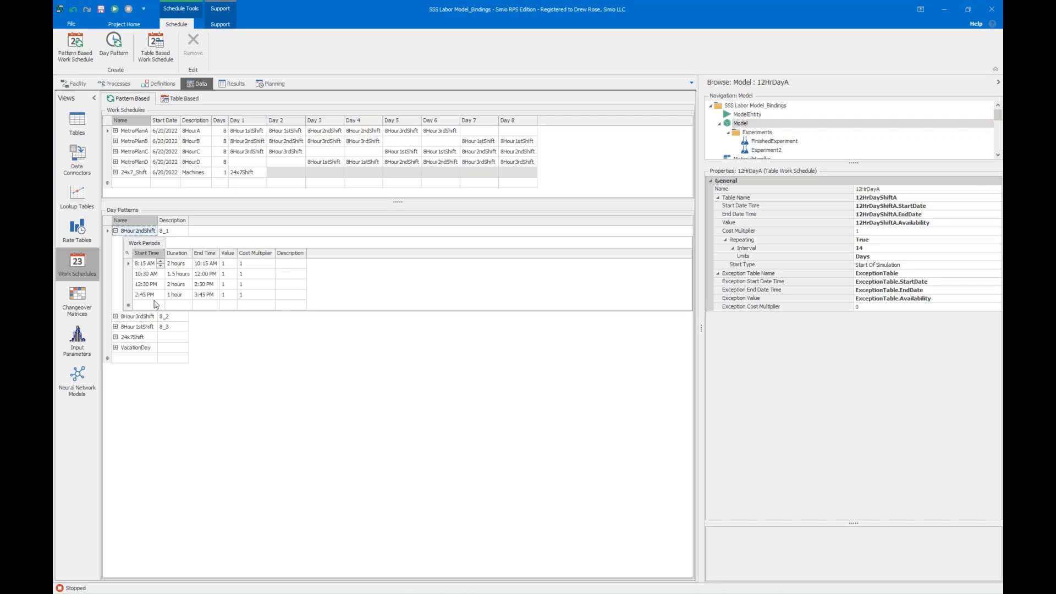
{"action": "left_click", "coordinate": [175, 100]}
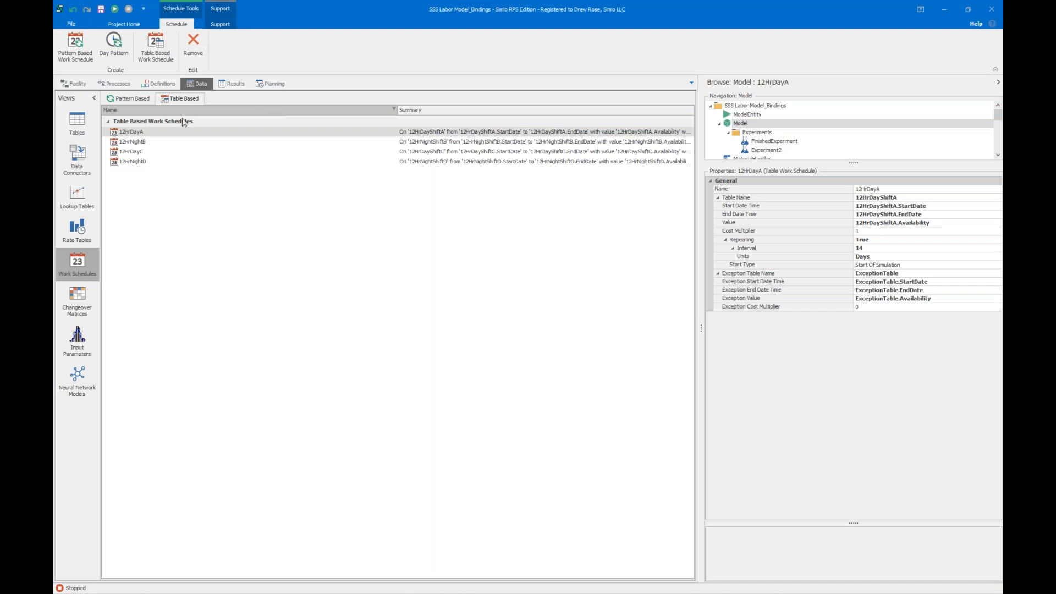
Mark the 7/4/2022 to 7/5/2022 entry in the Exception Table as not available.
{"action": "left_click", "coordinate": [69, 124]}
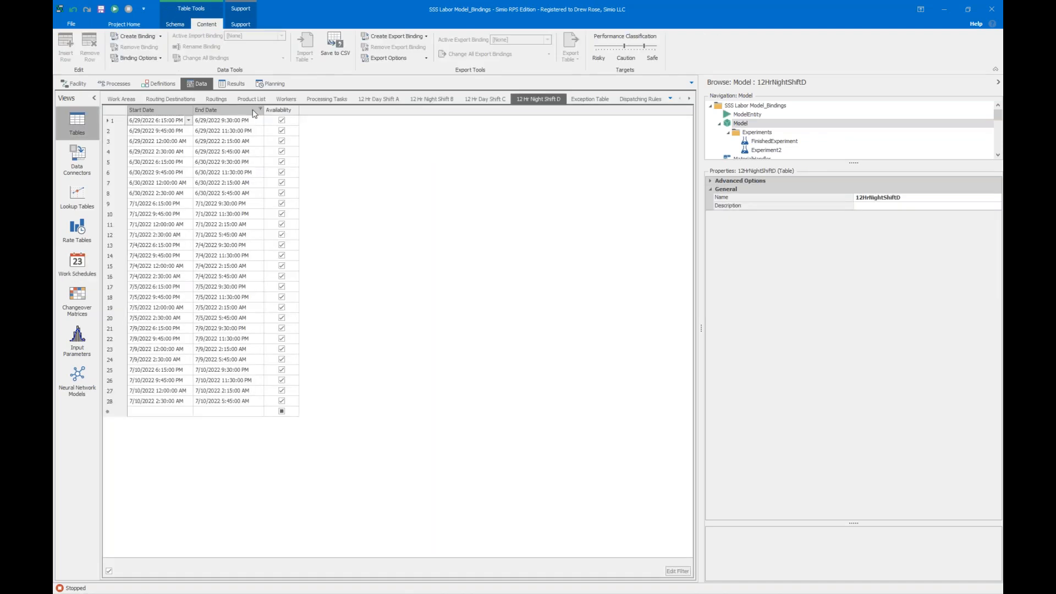
{"action": "left_click", "coordinate": [585, 104]}
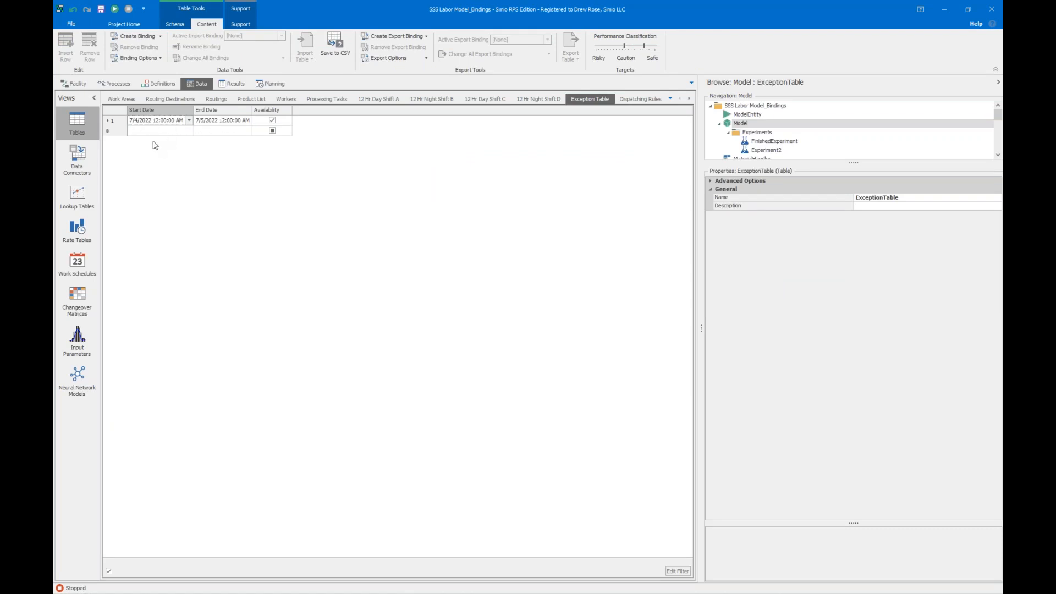
{"action": "left_click", "coordinate": [272, 120]}
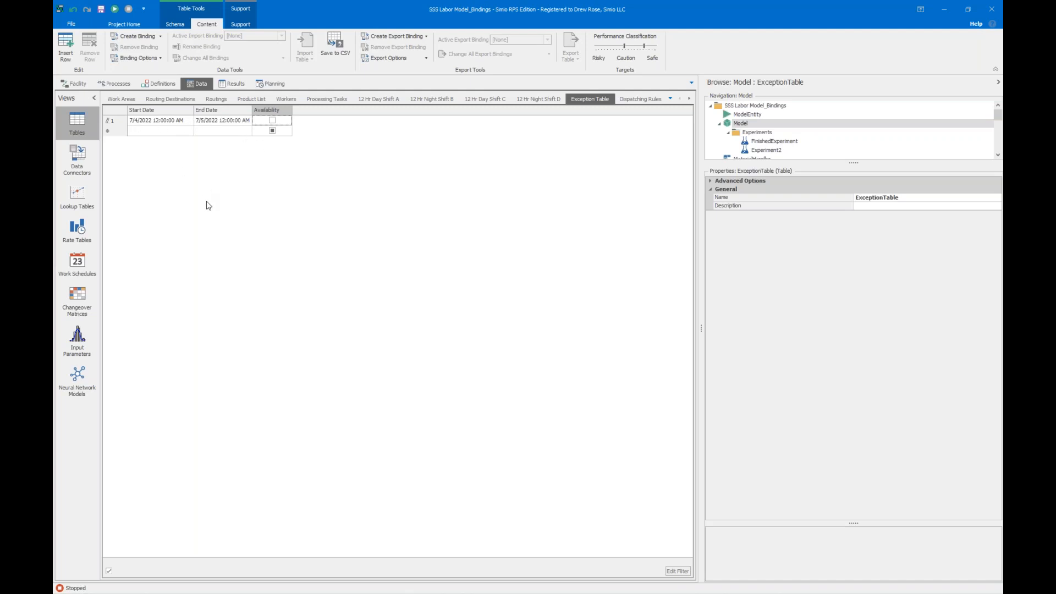
Review the exception properties of the 12HrDayA schedule and the work day exceptions of the pattern-based MetroPlanA schedule.
{"action": "left_click", "coordinate": [77, 264]}
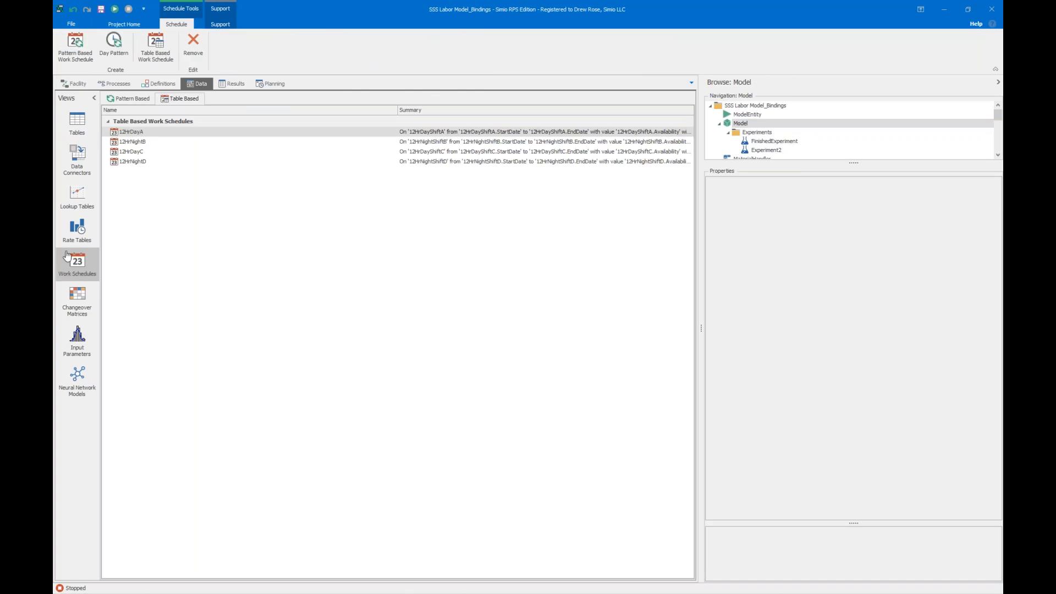
{"action": "left_click", "coordinate": [146, 132]}
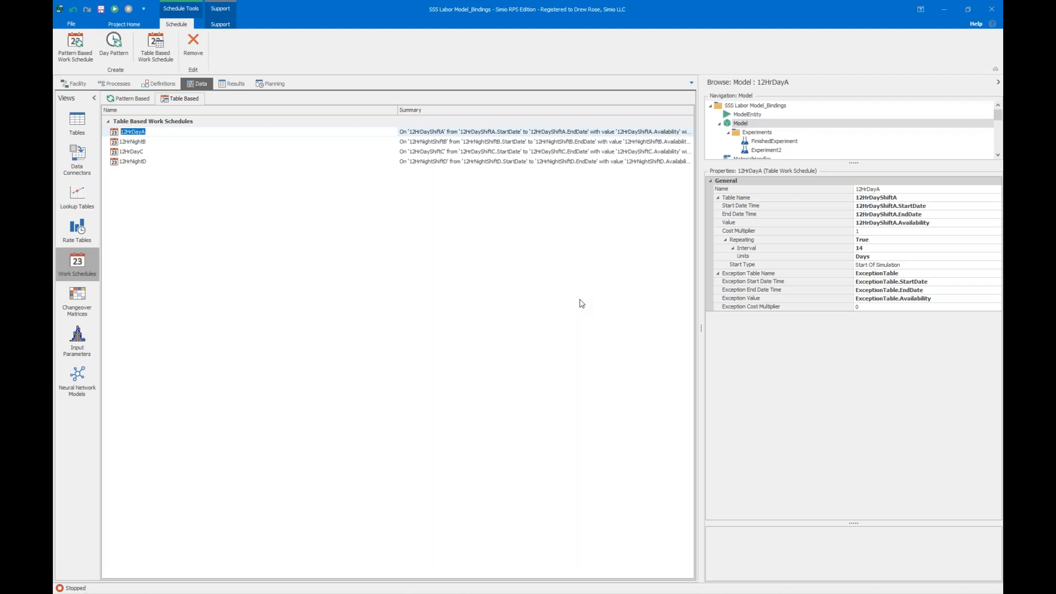
{"action": "left_click", "coordinate": [139, 98]}
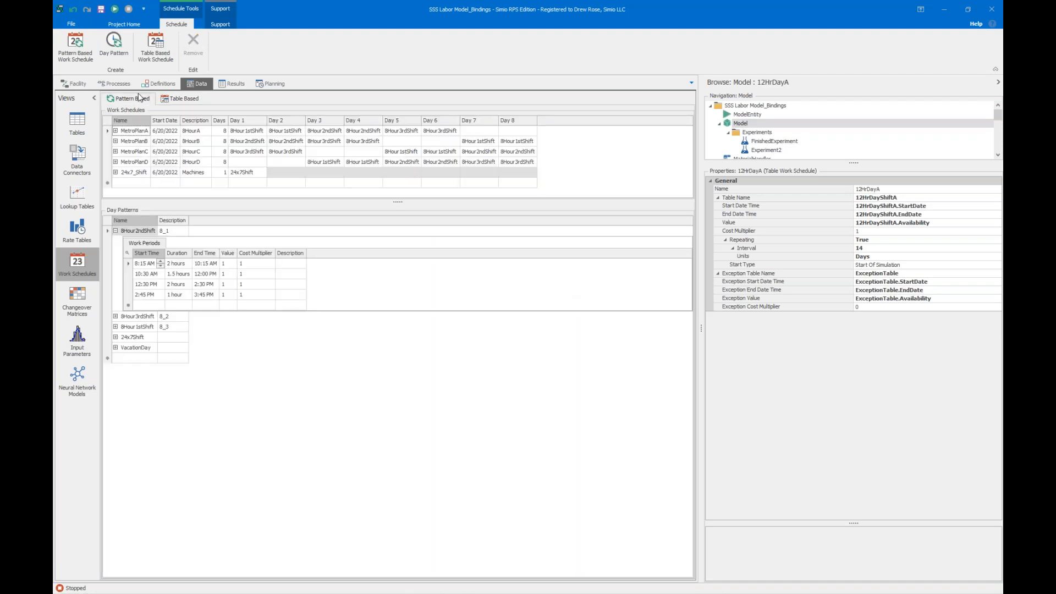
{"action": "left_click", "coordinate": [116, 131]}
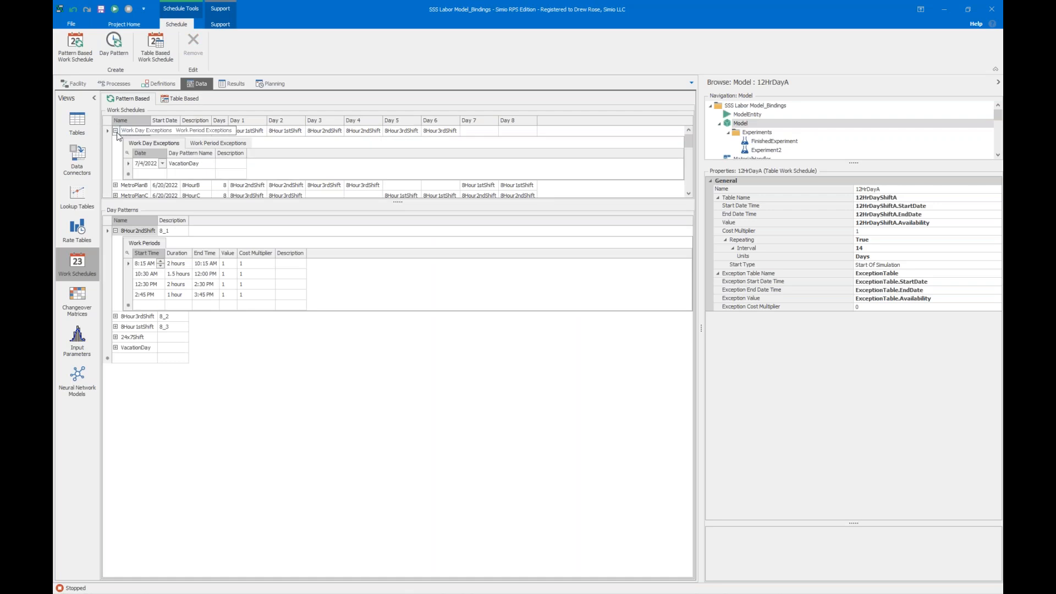
{"action": "left_click", "coordinate": [115, 131]}
Collapse the 8Hour2ndShift pattern and show the VacationDay work periods alongside MetroPlanA's work day exceptions.
{"action": "left_click", "coordinate": [116, 230]}
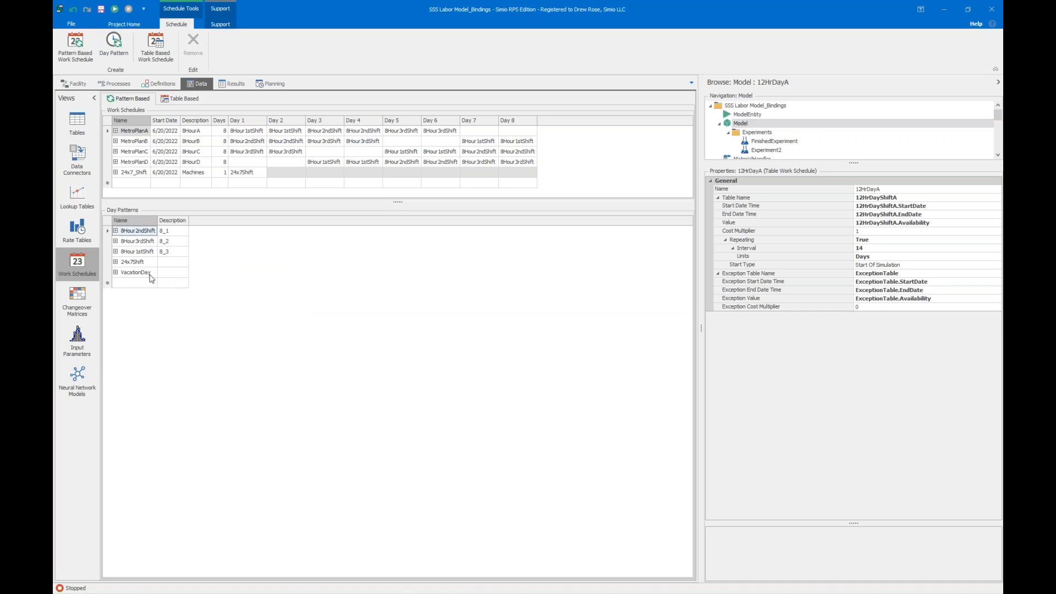
{"action": "left_click", "coordinate": [123, 275]}
{"action": "left_click", "coordinate": [115, 273]}
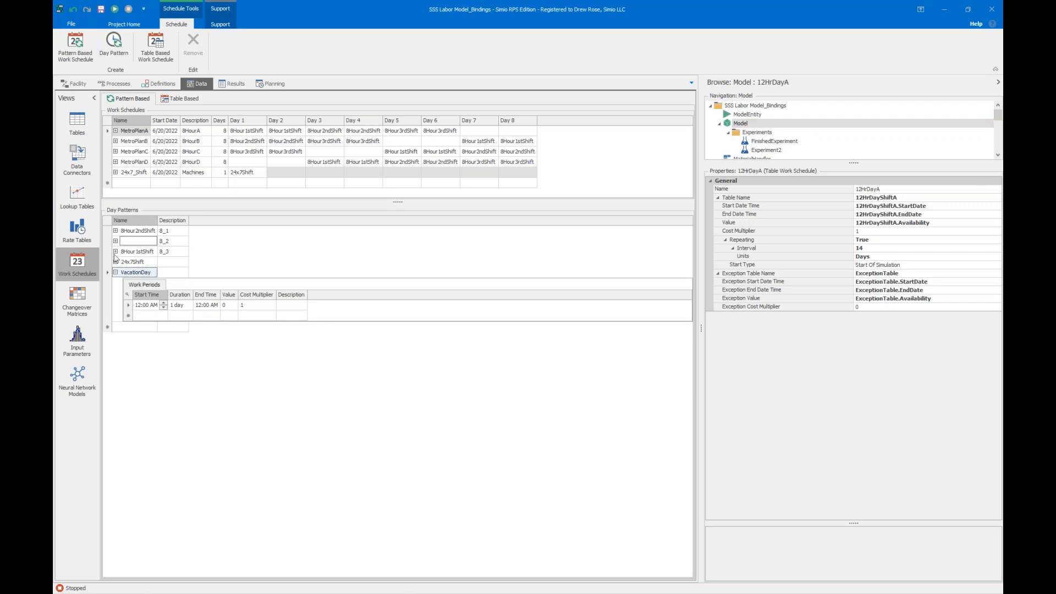
{"action": "left_click", "coordinate": [116, 272]}
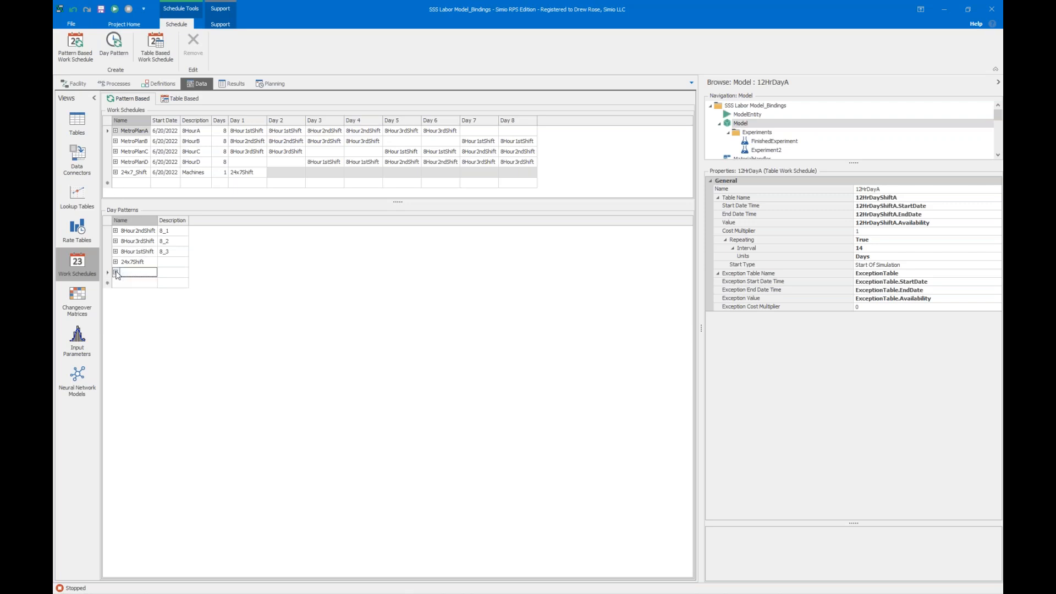
{"action": "left_click", "coordinate": [116, 131]}
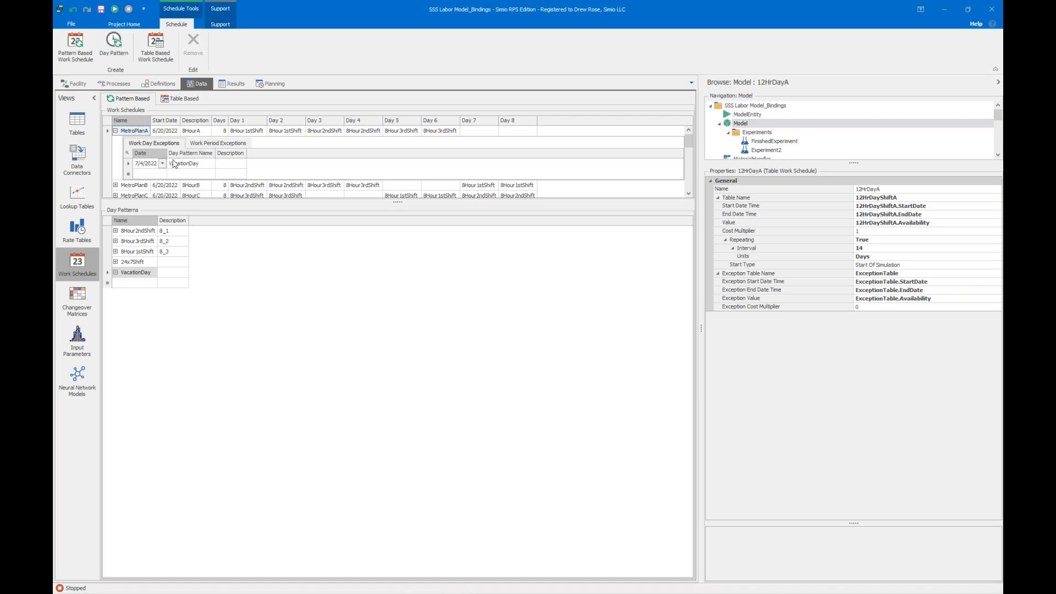
{"action": "left_click", "coordinate": [116, 272]}
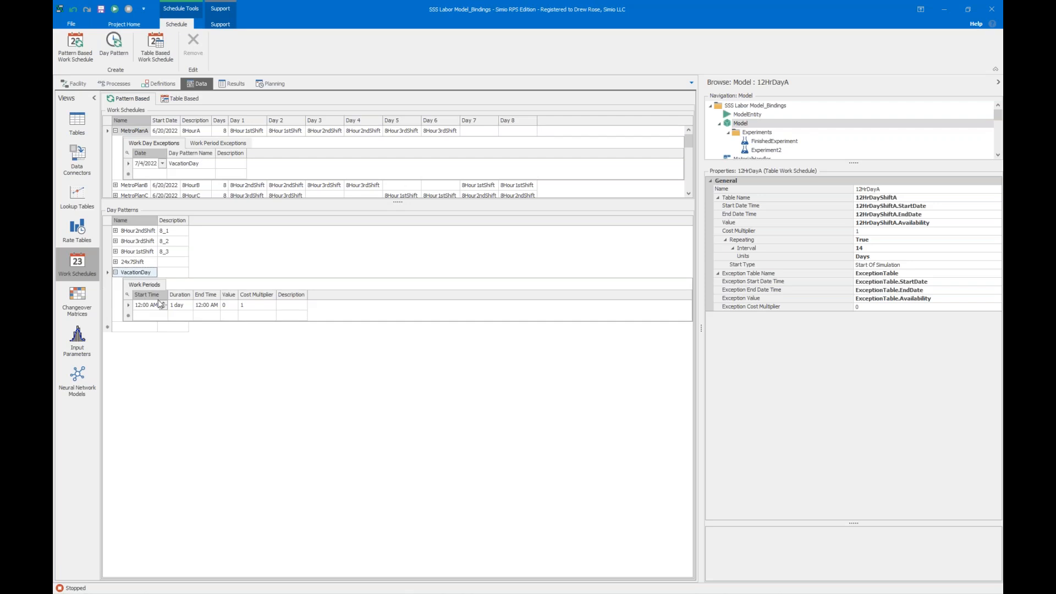
Collapse the VacationDay work periods and the MetroPlanA work day exceptions in the pattern-based schedules.
{"action": "left_click", "coordinate": [116, 273]}
{"action": "left_click", "coordinate": [115, 130]}
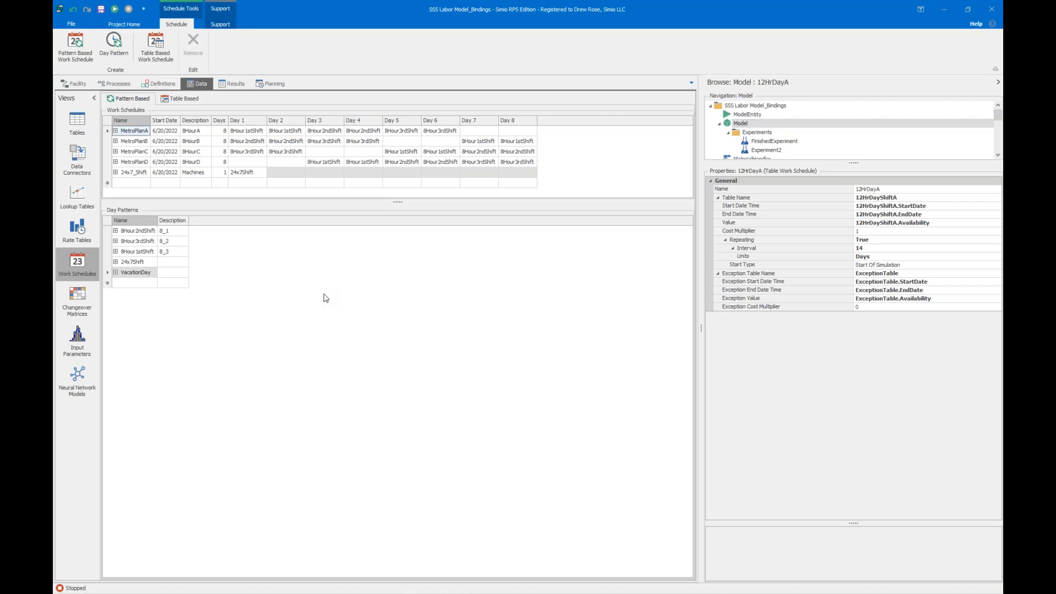
{"action": "left_click", "coordinate": [77, 84]}
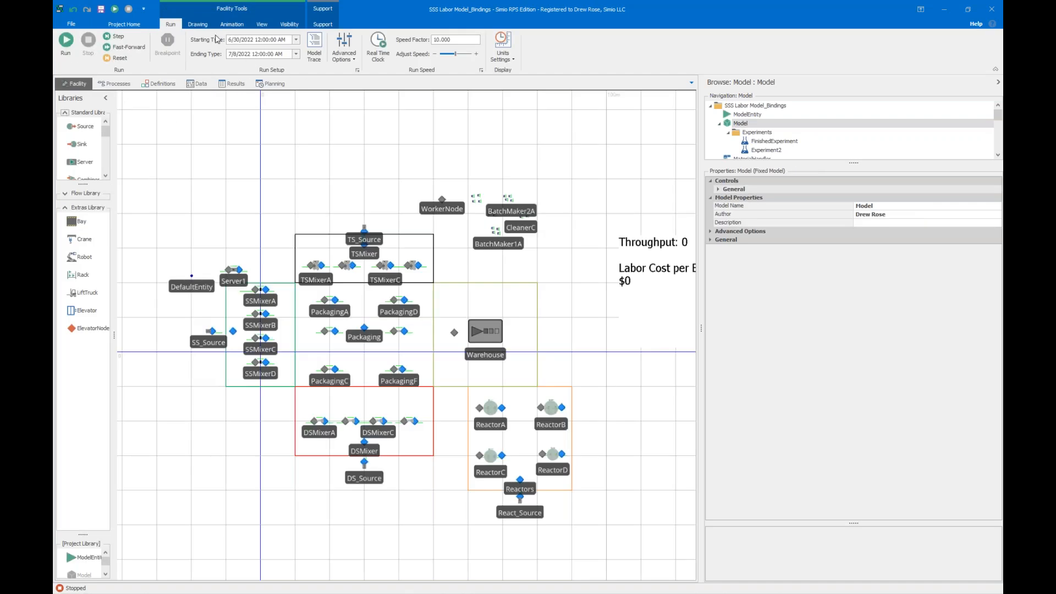
{"action": "left_click", "coordinate": [196, 84]}
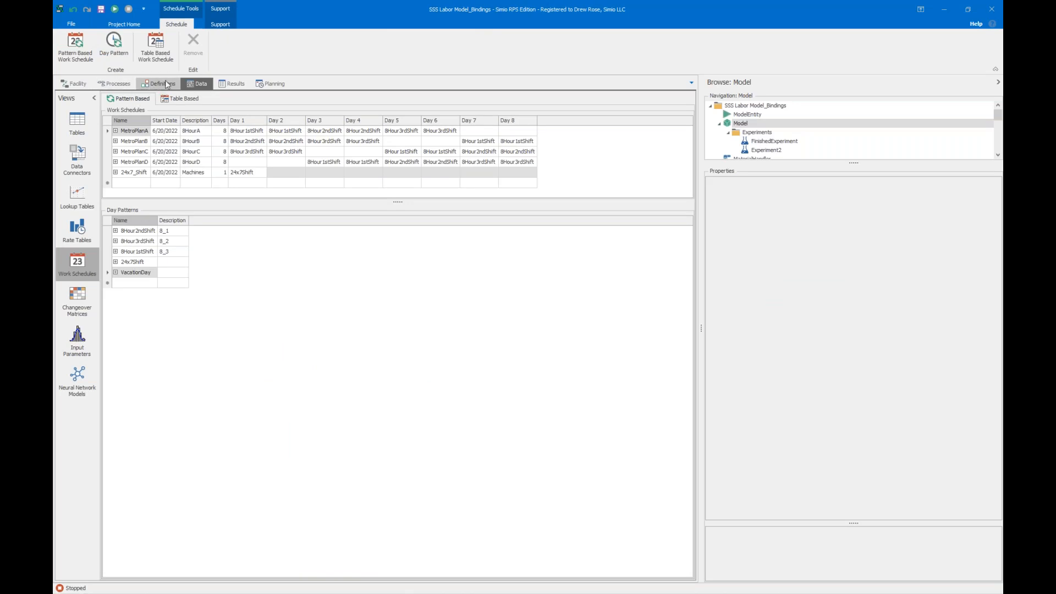
Switch the Excel Data Importer1 data connector to the TwoShifts configuration.
{"action": "left_click", "coordinate": [80, 128]}
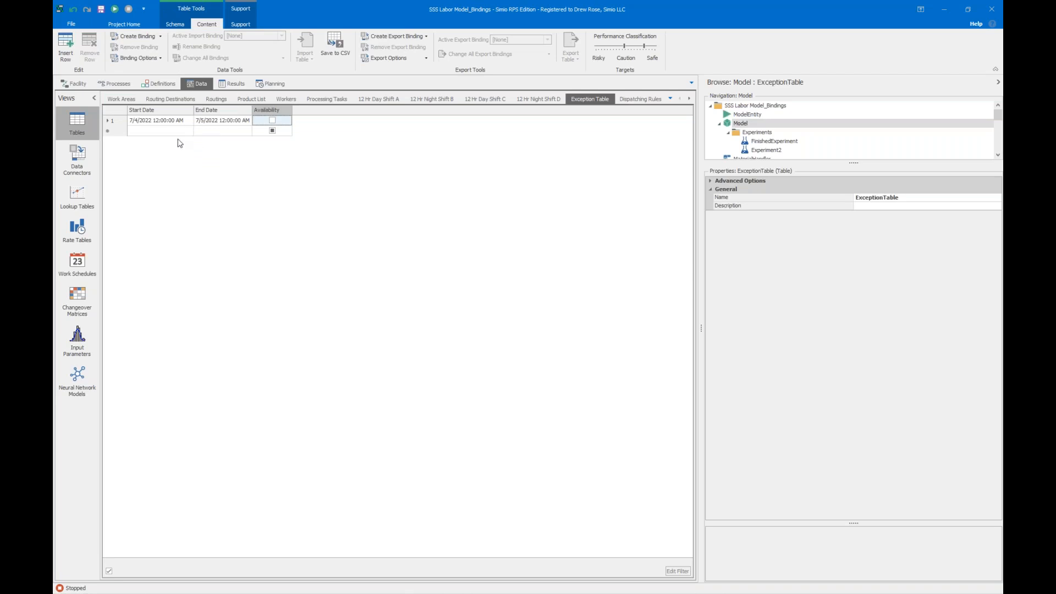
{"action": "left_click", "coordinate": [179, 25]}
{"action": "left_click", "coordinate": [77, 160]}
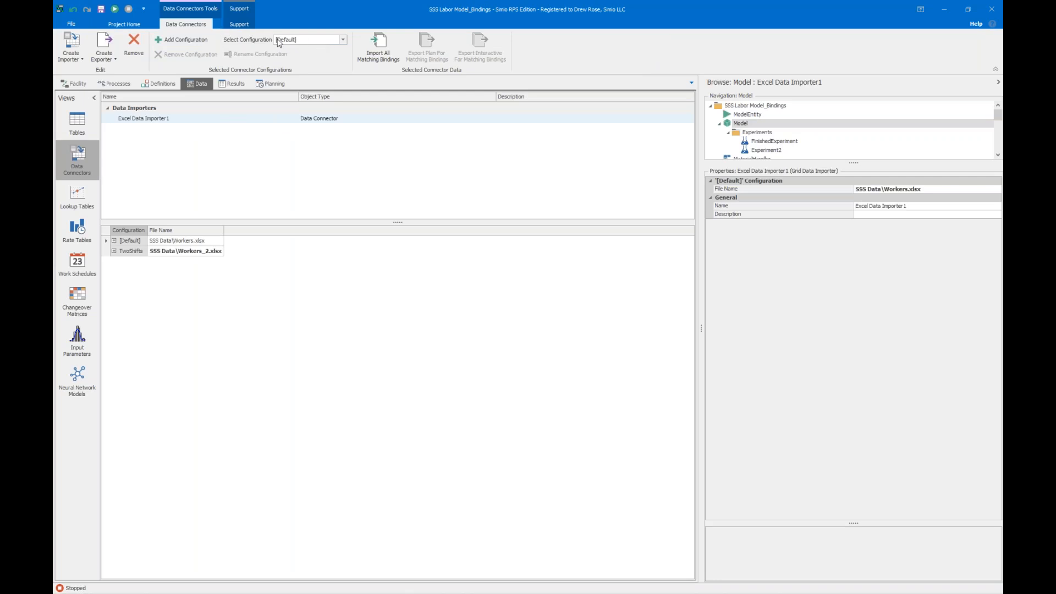
{"action": "left_click", "coordinate": [331, 42]}
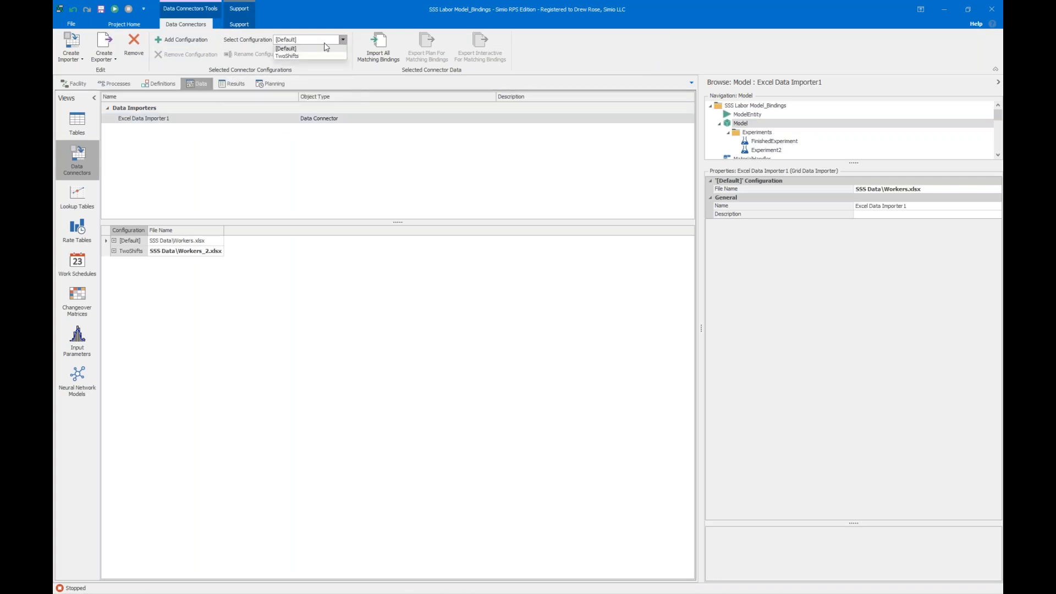
{"action": "left_click", "coordinate": [296, 57]}
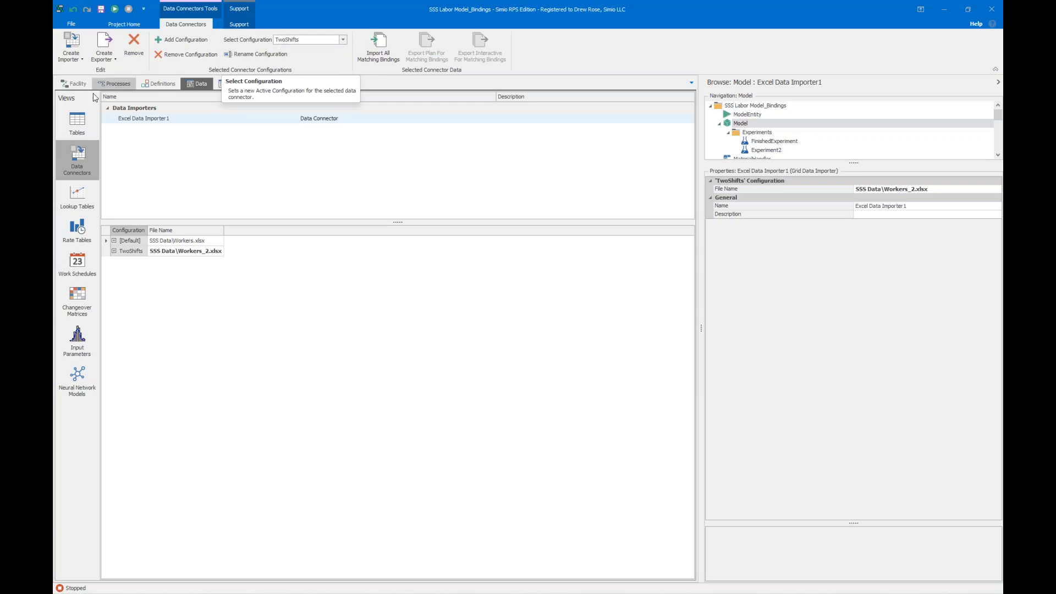
Run the facility model and fast-forward it to the end of the run, with the throughput and labor cost labels in view.
{"action": "left_click", "coordinate": [80, 84]}
{"action": "scroll", "coordinate": [441, 189], "scroll_direction": "down", "scroll_amount": 2}
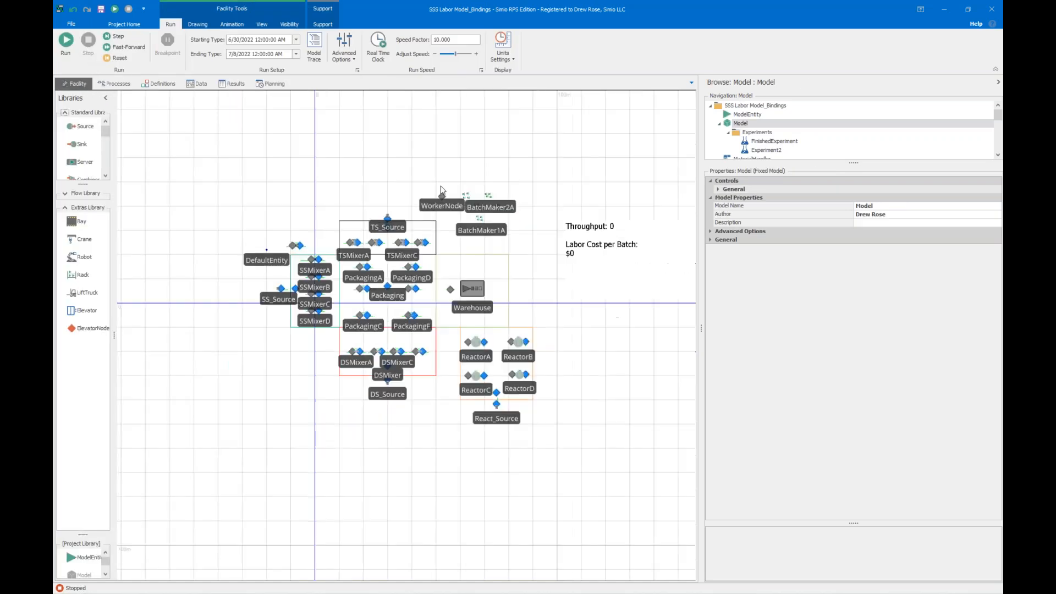
{"action": "left_click_drag", "start_coordinate": [411, 152], "coordinate": [360, 152]}
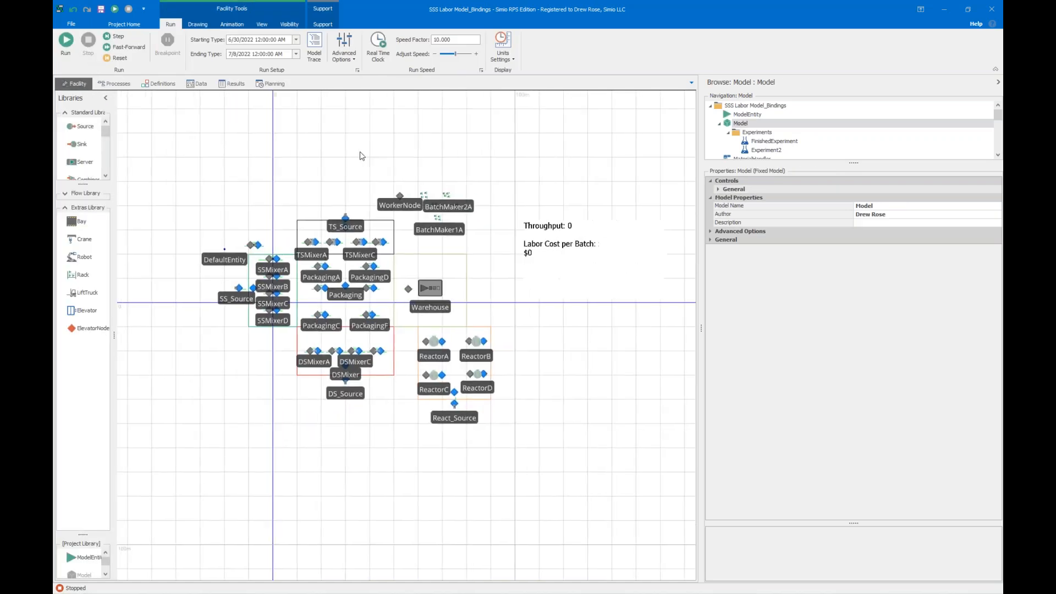
{"action": "left_click", "coordinate": [70, 45]}
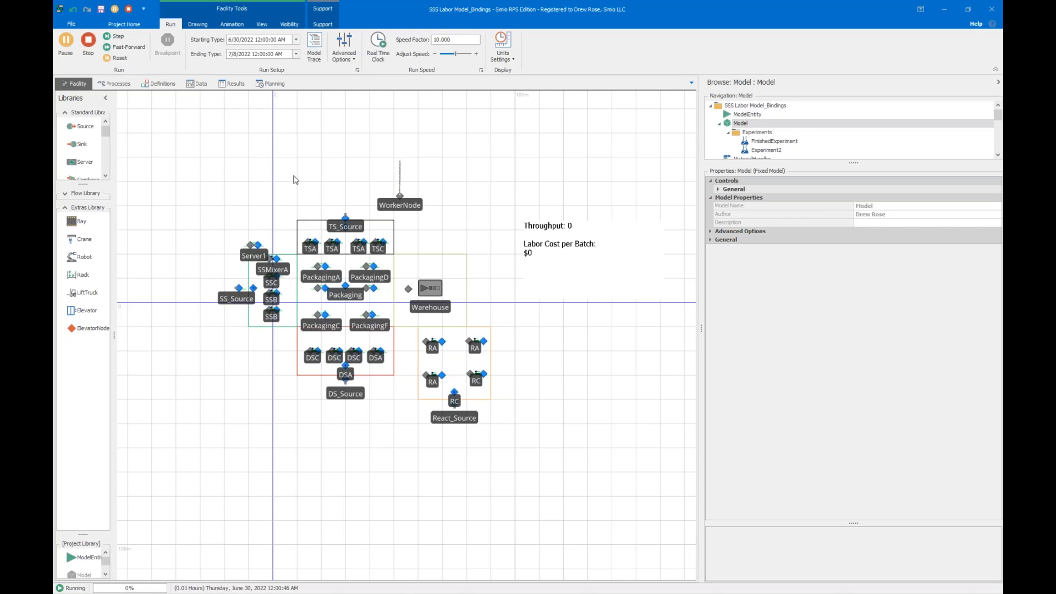
{"action": "left_click", "coordinate": [128, 48]}
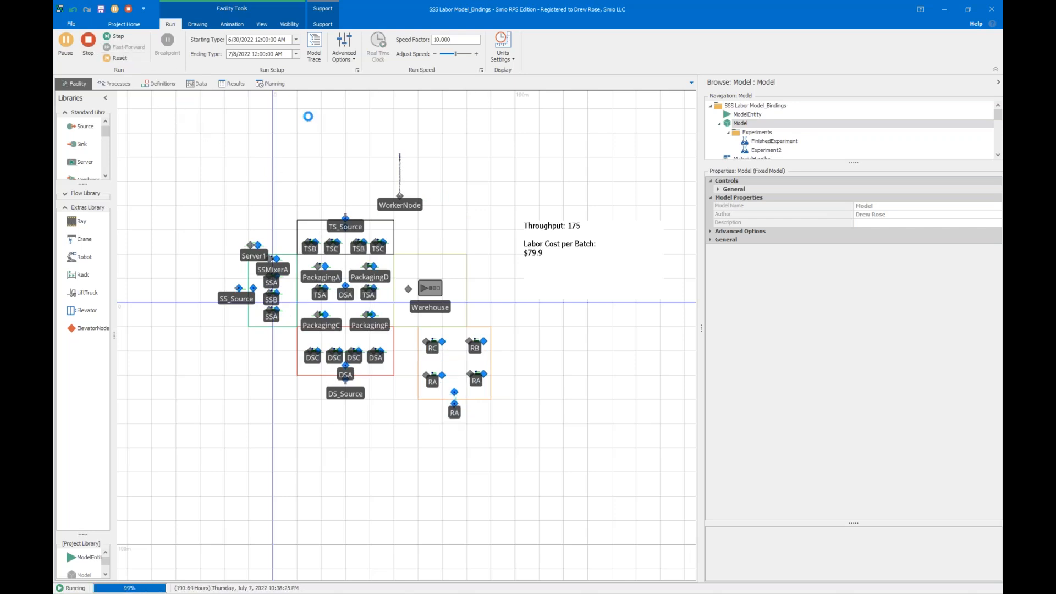
{"action": "scroll", "coordinate": [534, 215], "scroll_direction": "up", "scroll_amount": 2}
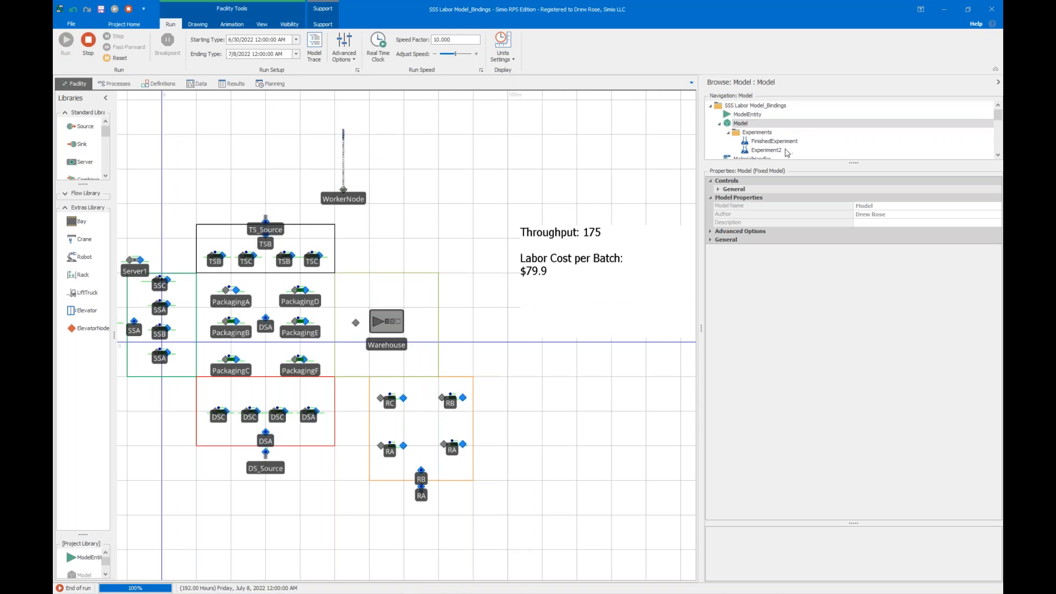
Run Scenario1 of Experiment2, and add a second scenario that uses the TwoShifts importer configuration.
{"action": "left_click", "coordinate": [764, 151]}
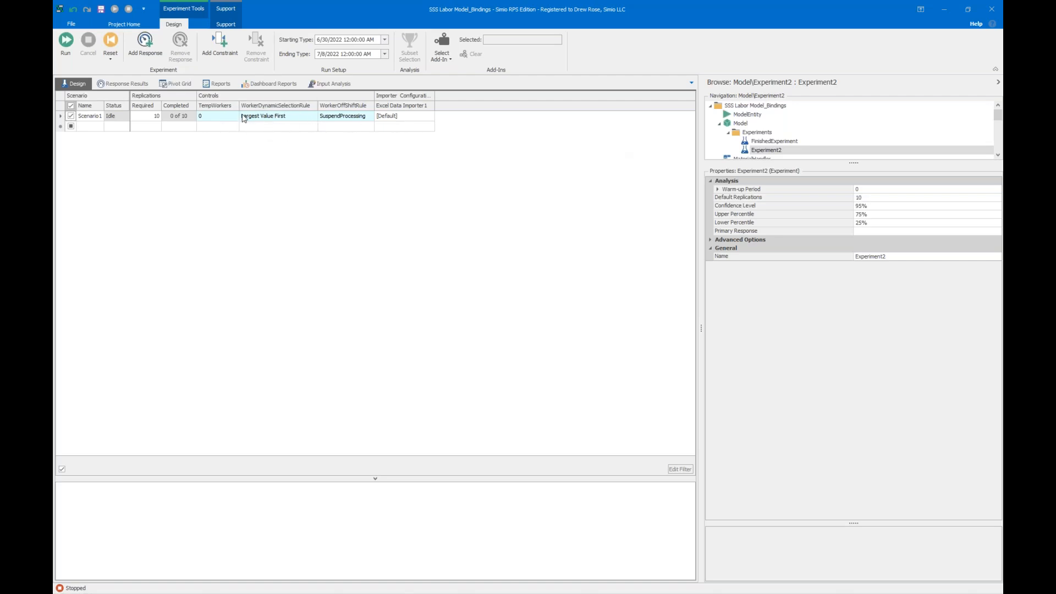
{"action": "left_click", "coordinate": [65, 41]}
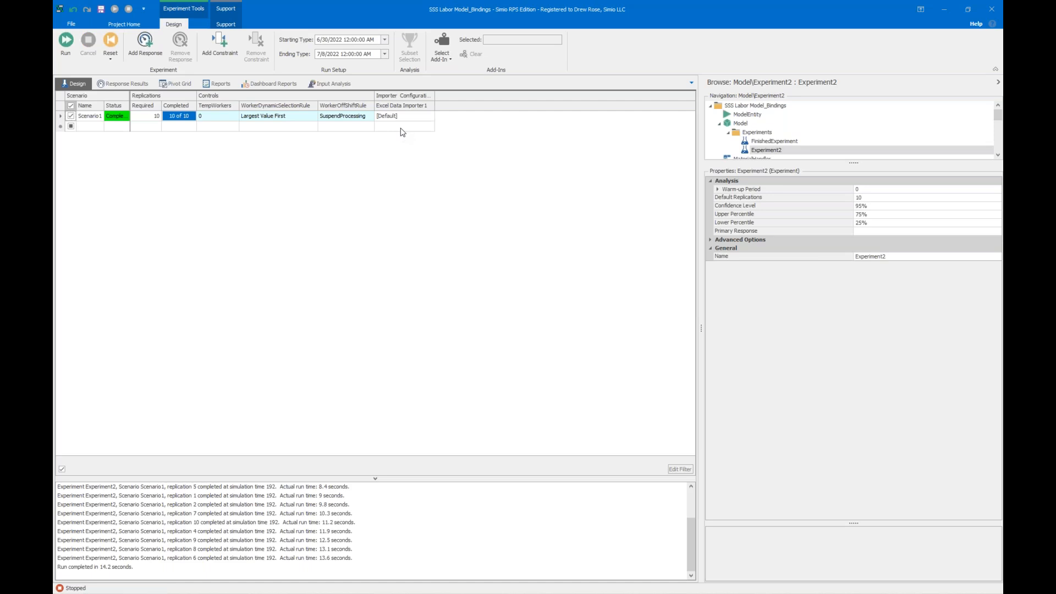
{"action": "left_click", "coordinate": [404, 127]}
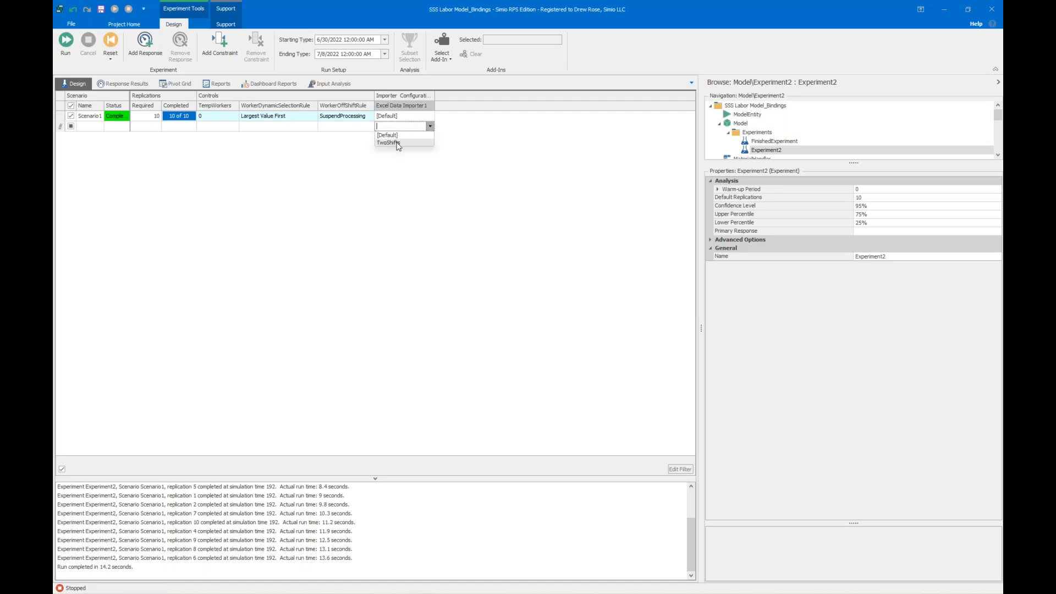
{"action": "left_click", "coordinate": [389, 143]}
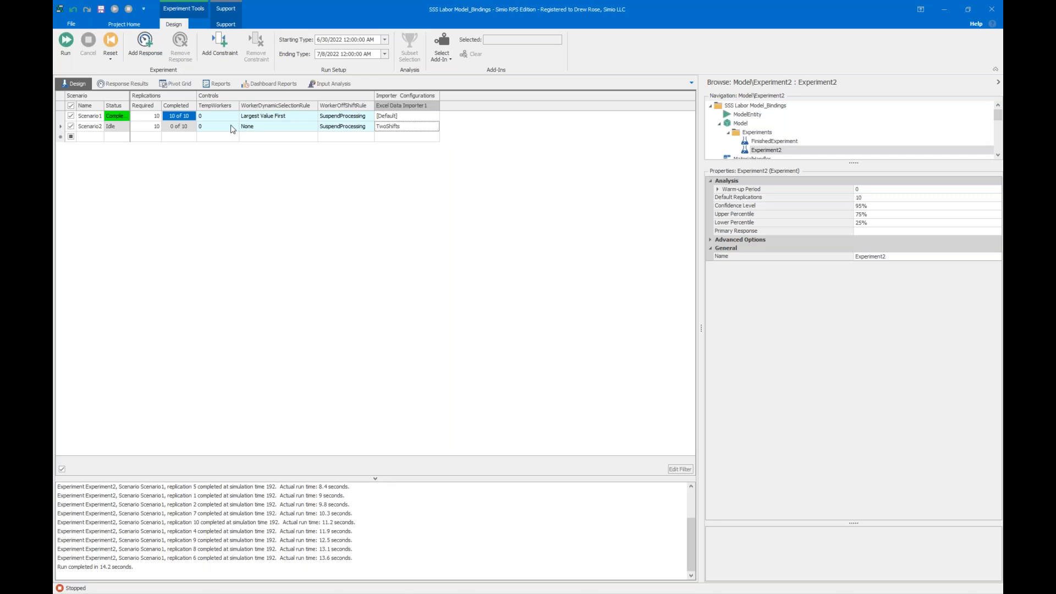
Compare the throughput and labor cost per batch of the FinishedExperiment scenarios, and return to the main model.
{"action": "left_click", "coordinate": [760, 142]}
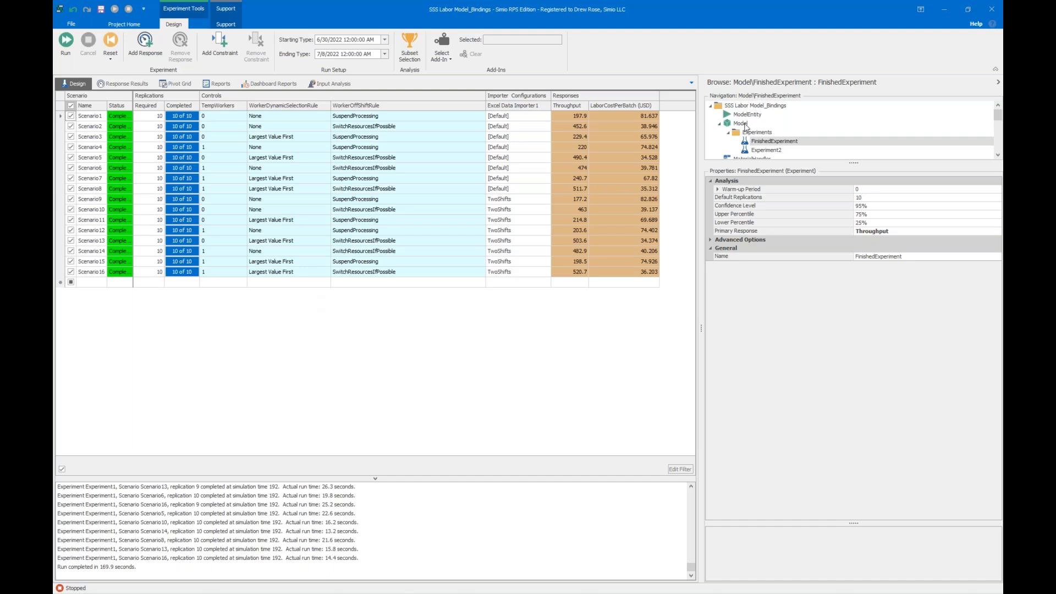
{"action": "double_click", "coordinate": [749, 123]}
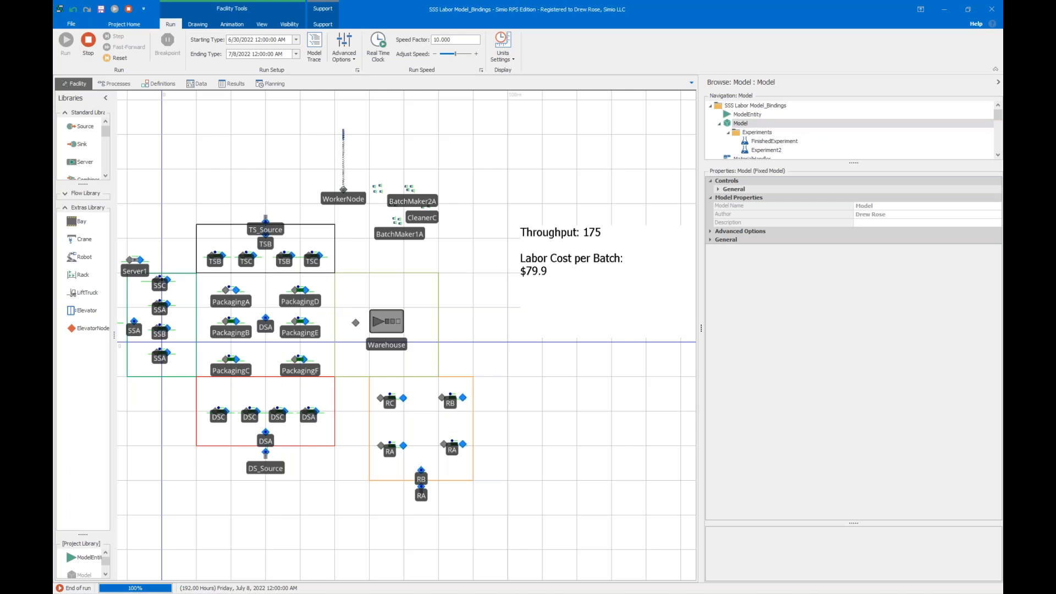
Review the model's WorkerDynamicSelectionRule control and the Dynamic Selection Rule property of the MaterialHandlerB worker.
{"action": "left_click", "coordinate": [718, 189]}
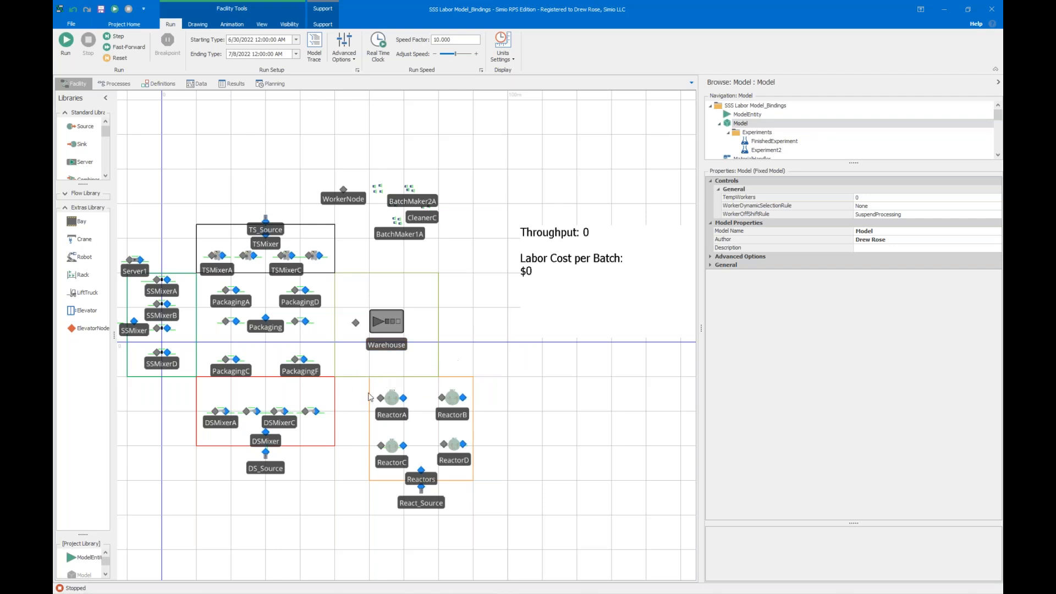
{"action": "scroll", "coordinate": [341, 370], "scroll_direction": "up", "scroll_amount": 2}
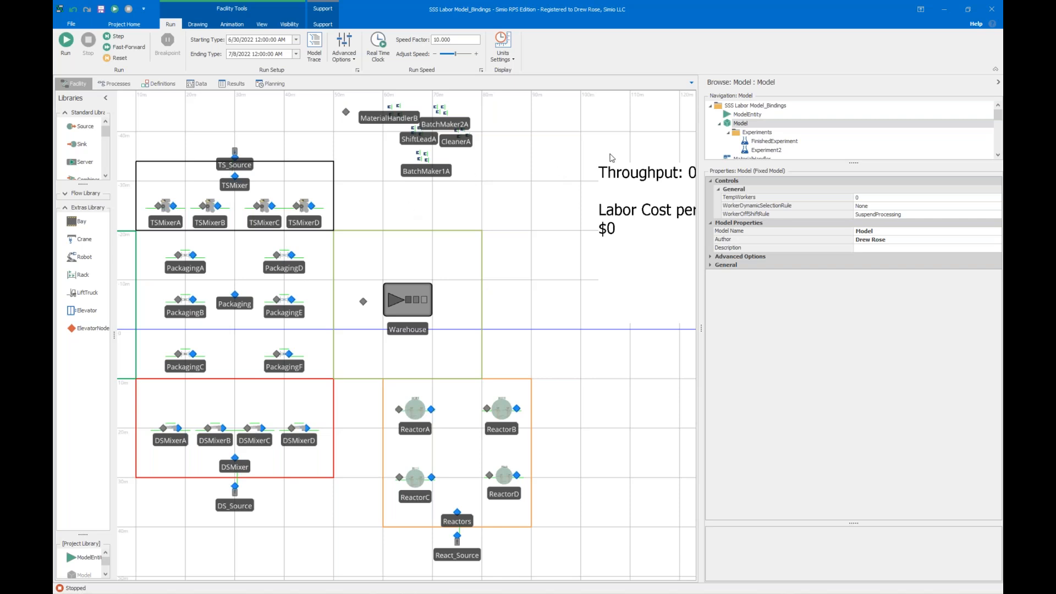
{"action": "left_click", "coordinate": [890, 208]}
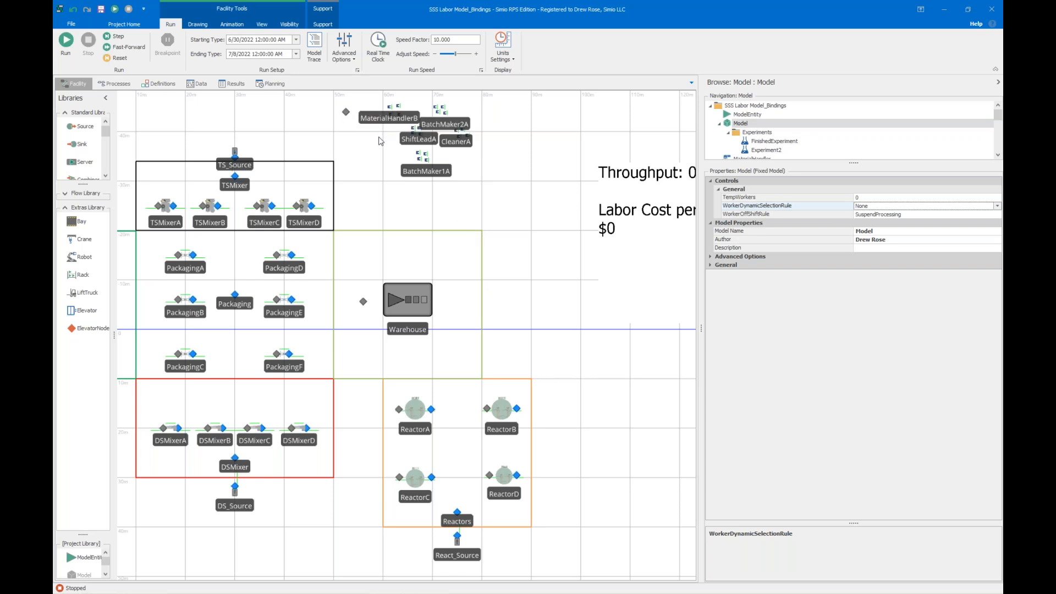
{"action": "scroll", "coordinate": [378, 135], "scroll_direction": "up", "scroll_amount": 5}
{"action": "left_click", "coordinate": [353, 242]}
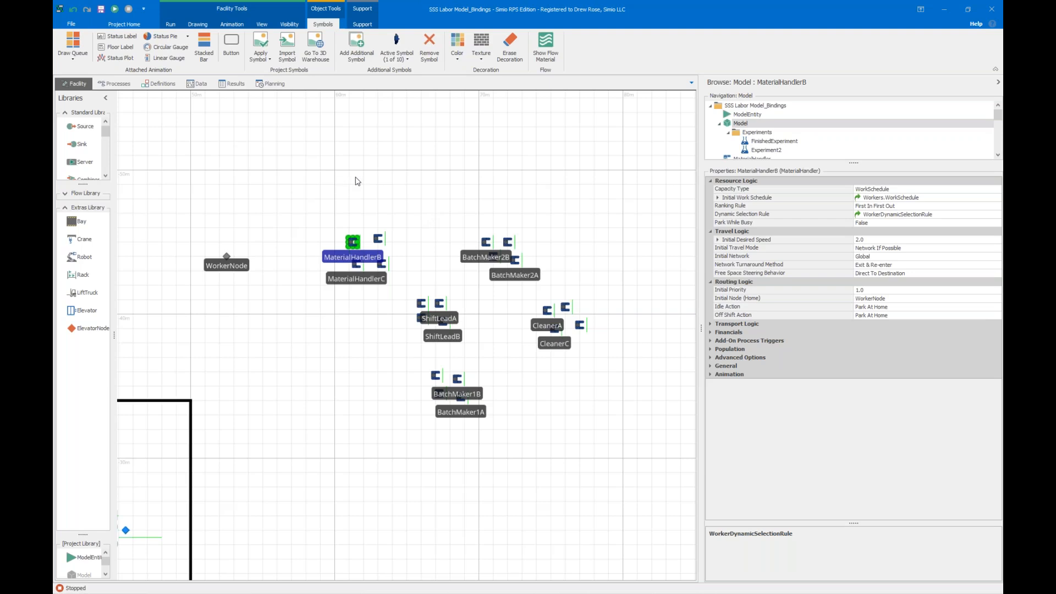
{"action": "left_click", "coordinate": [539, 188]}
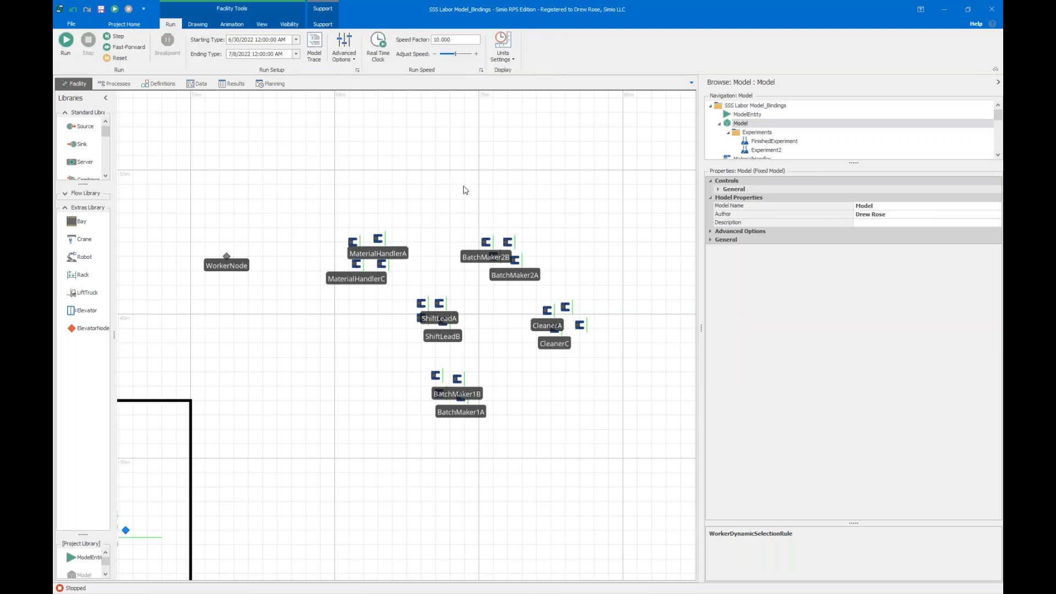
{"action": "left_click", "coordinate": [353, 243]}
{"action": "left_click", "coordinate": [391, 193]}
Set the model's WorkerDynamicSelectionRule control to Largest Value First.
{"action": "left_click", "coordinate": [718, 189]}
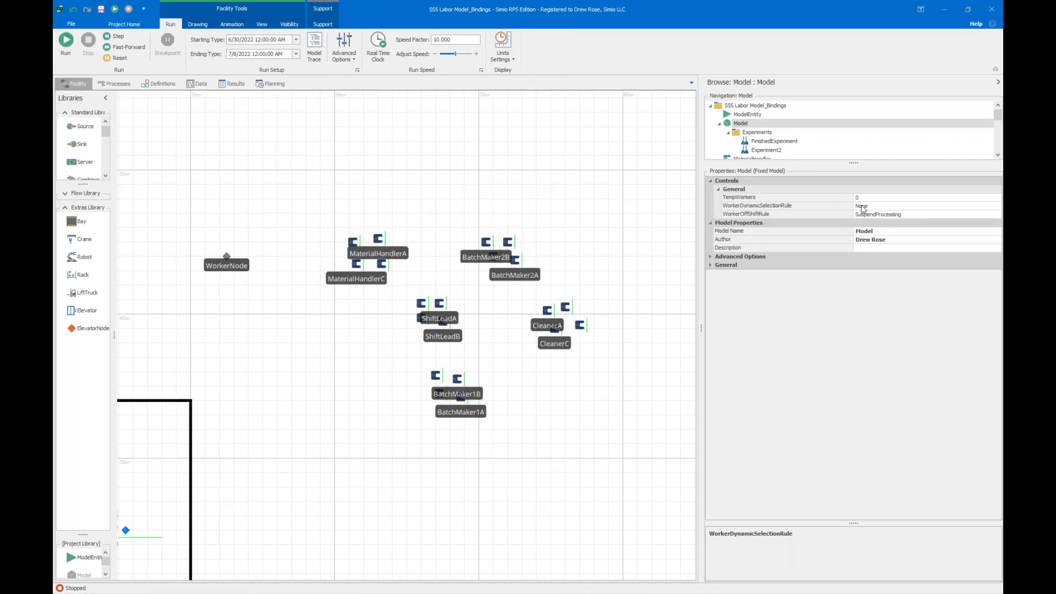
{"action": "left_click", "coordinate": [867, 208]}
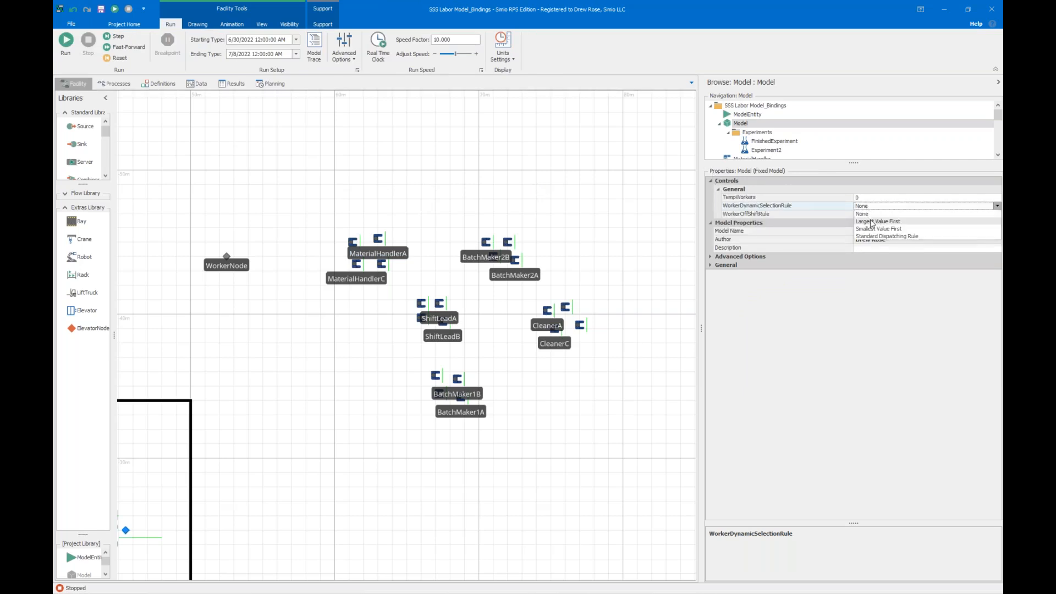
{"action": "left_click", "coordinate": [872, 222]}
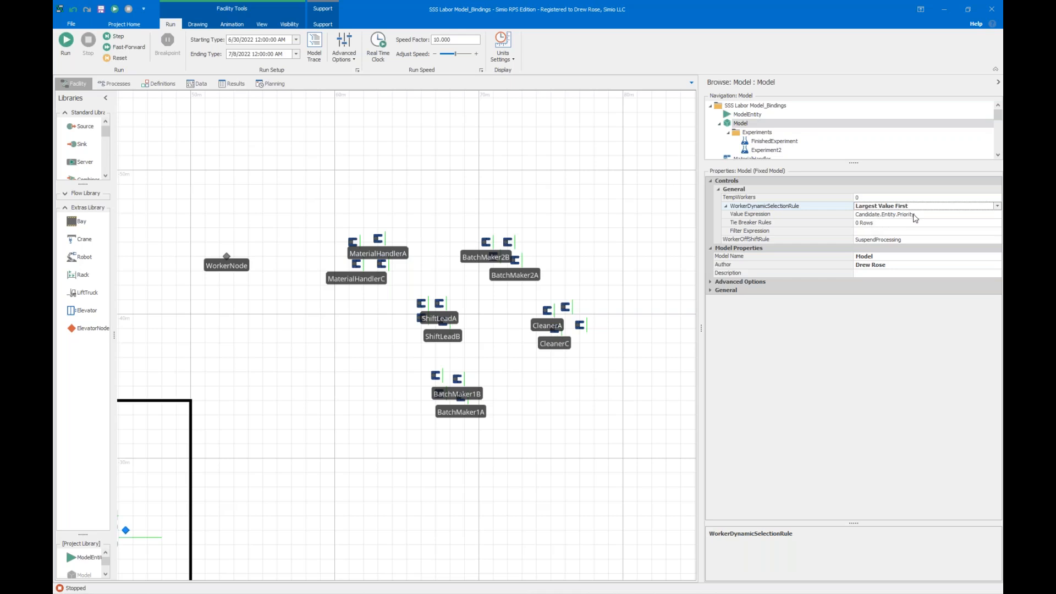
Examine the Priority column of the Product List table.
{"action": "left_click", "coordinate": [202, 85]}
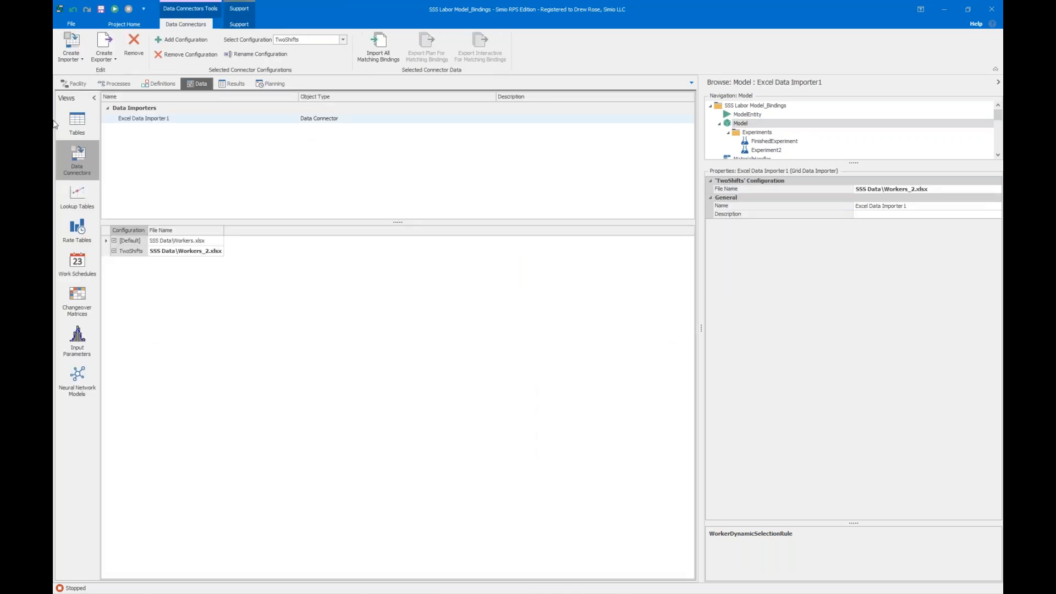
{"action": "left_click", "coordinate": [77, 122]}
{"action": "left_click", "coordinate": [250, 99]}
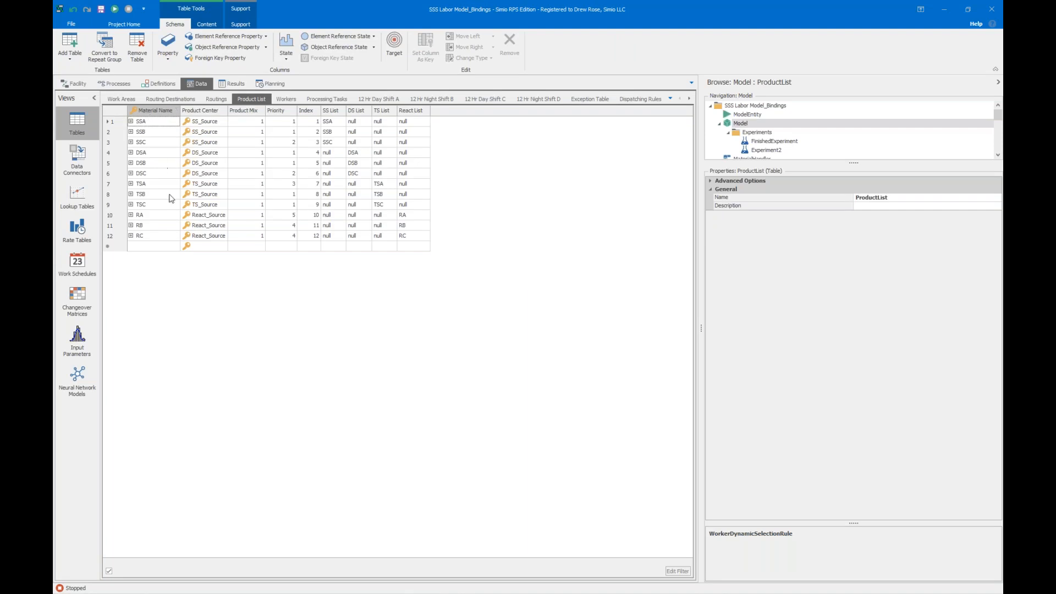
{"action": "left_click", "coordinate": [278, 111]}
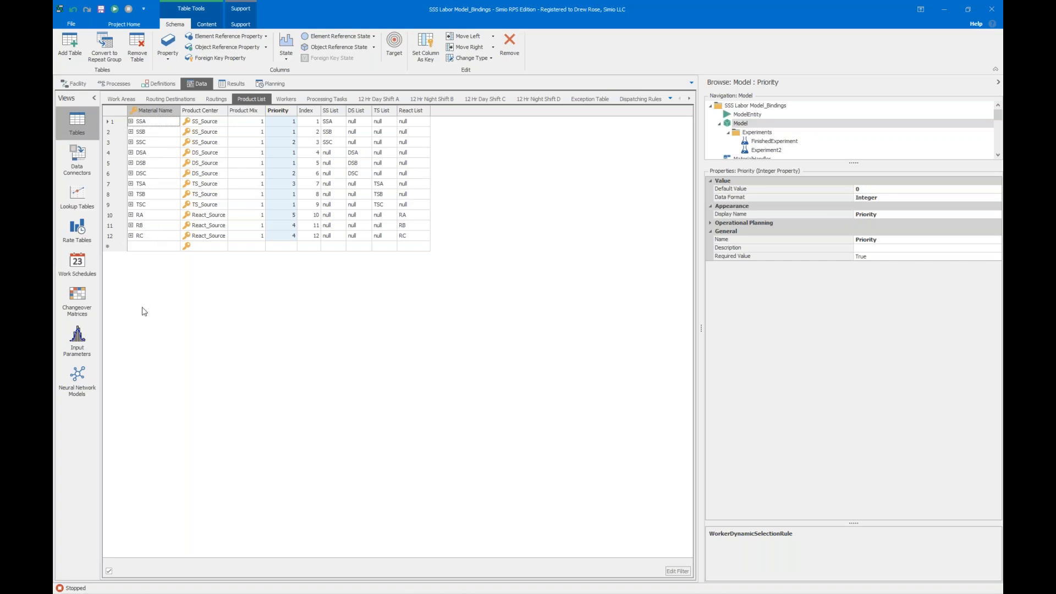
Try to run the model from the facility view, and dismiss the exception dialog as an already reported problem.
{"action": "left_click", "coordinate": [74, 83]}
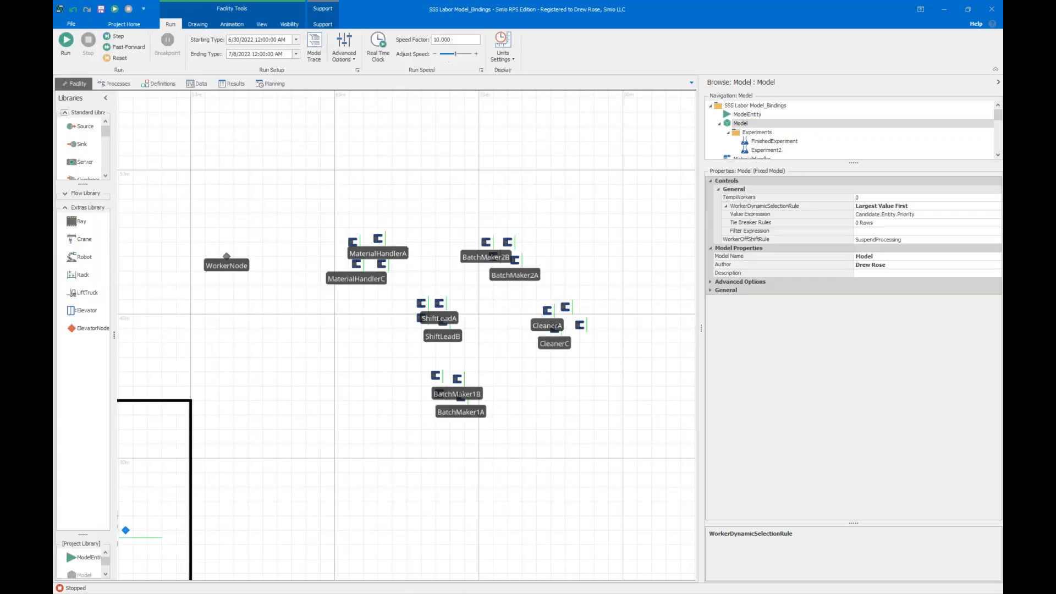
{"action": "scroll", "coordinate": [399, 168], "scroll_direction": "down", "scroll_amount": 5}
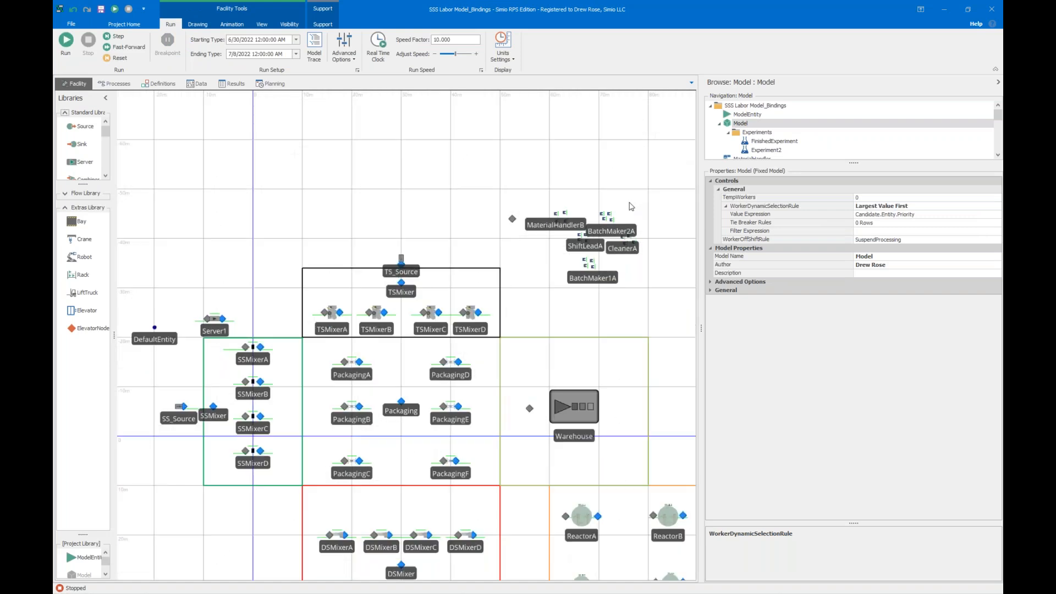
{"action": "left_click_drag", "start_coordinate": [399, 167], "coordinate": [320, 168]}
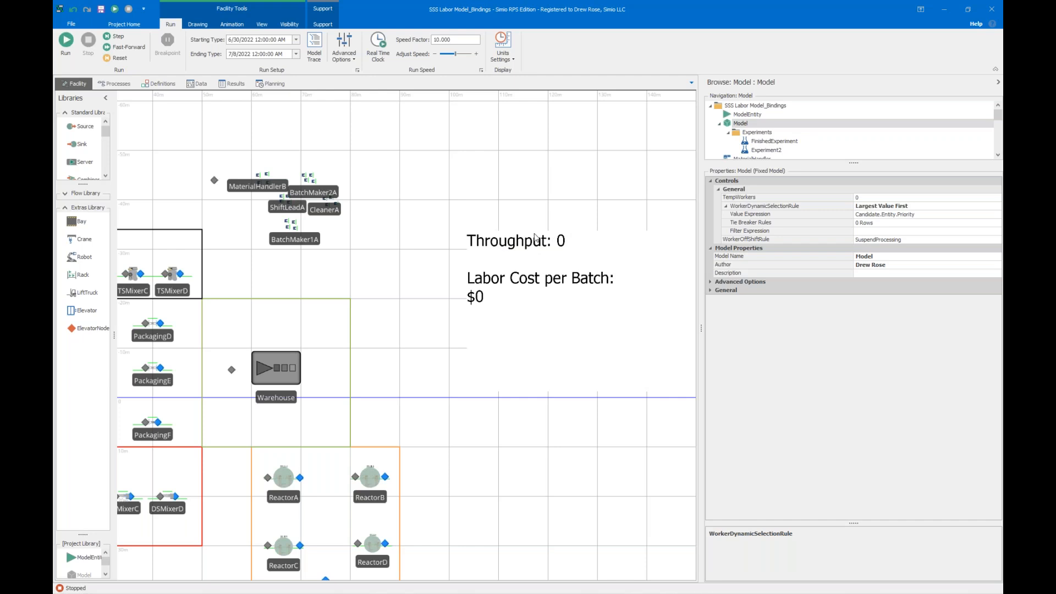
{"action": "left_click_drag", "start_coordinate": [193, 142], "coordinate": [283, 136]}
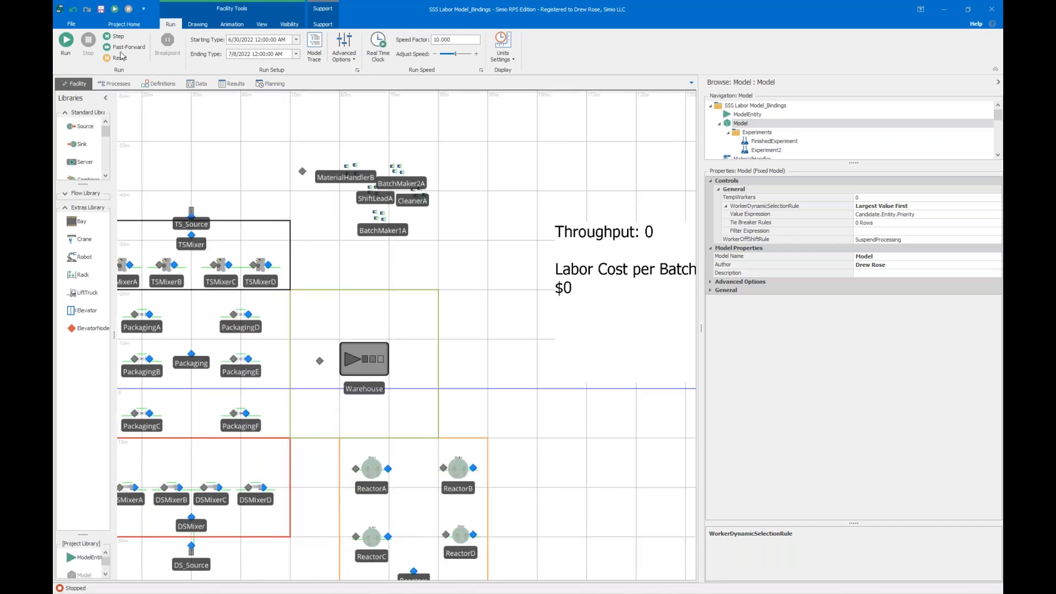
{"action": "left_click", "coordinate": [60, 46]}
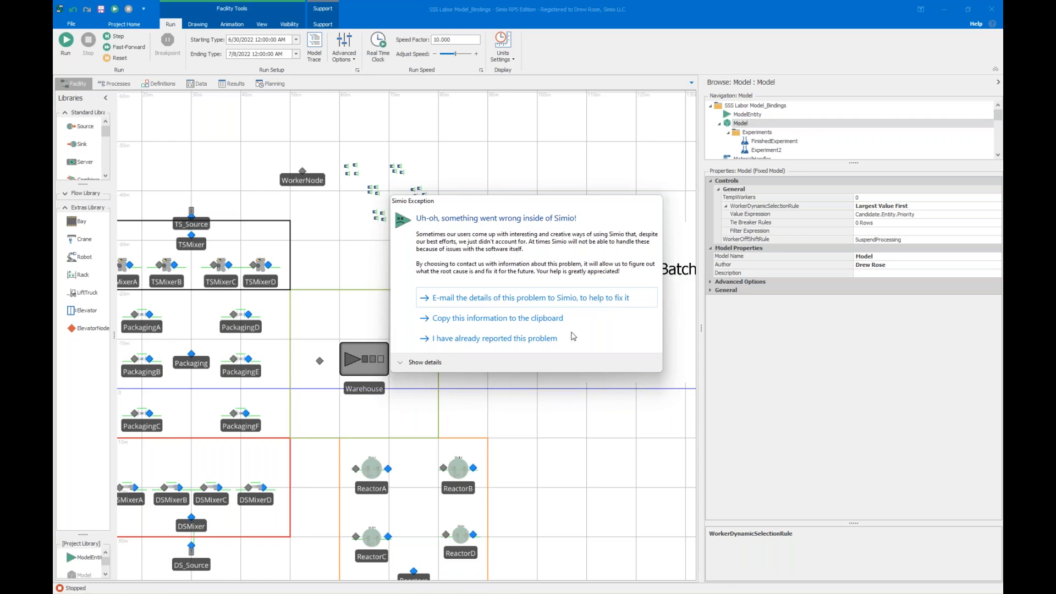
{"action": "left_click", "coordinate": [509, 339]}
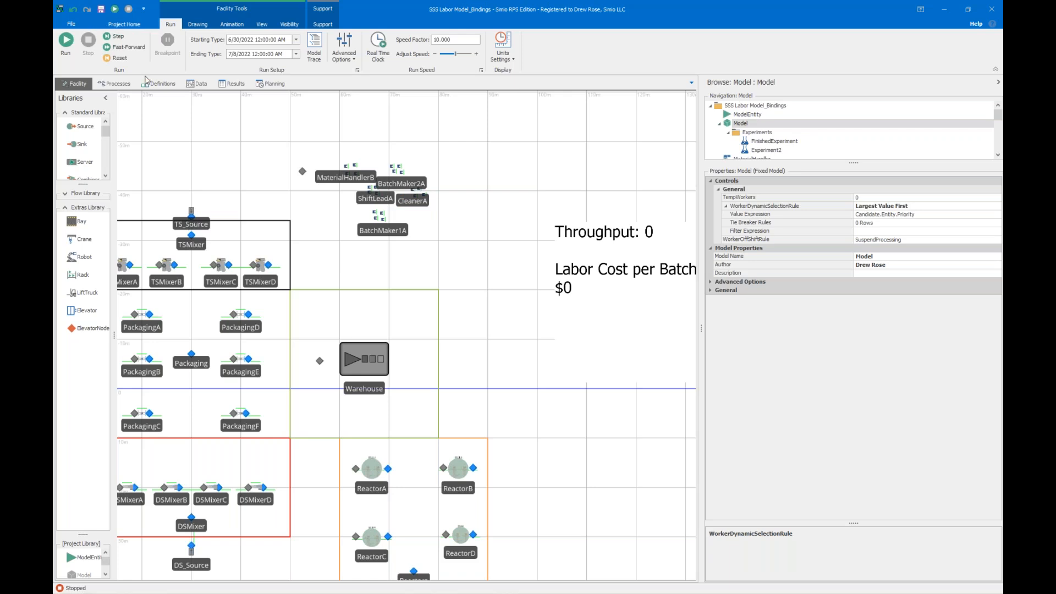
Save the project and exit Simio, minimizing the leftover browser windows to reach the desktop.
{"action": "left_click", "coordinate": [101, 9]}
{"action": "left_click", "coordinate": [992, 10]}
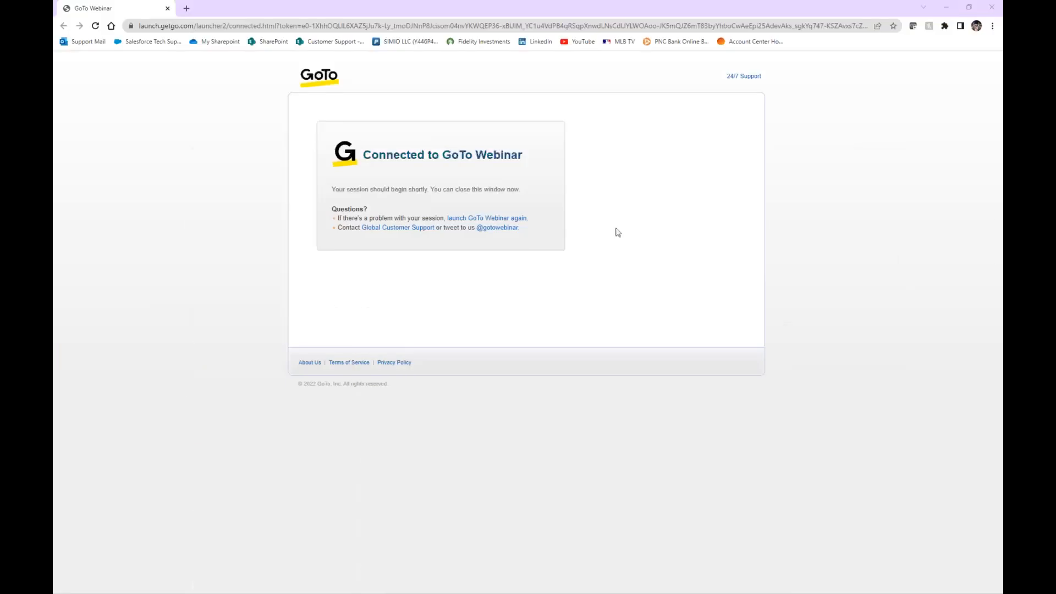
{"action": "left_click", "coordinate": [946, 7]}
{"action": "left_click", "coordinate": [958, 8]}
{"action": "left_click", "coordinate": [930, 30]}
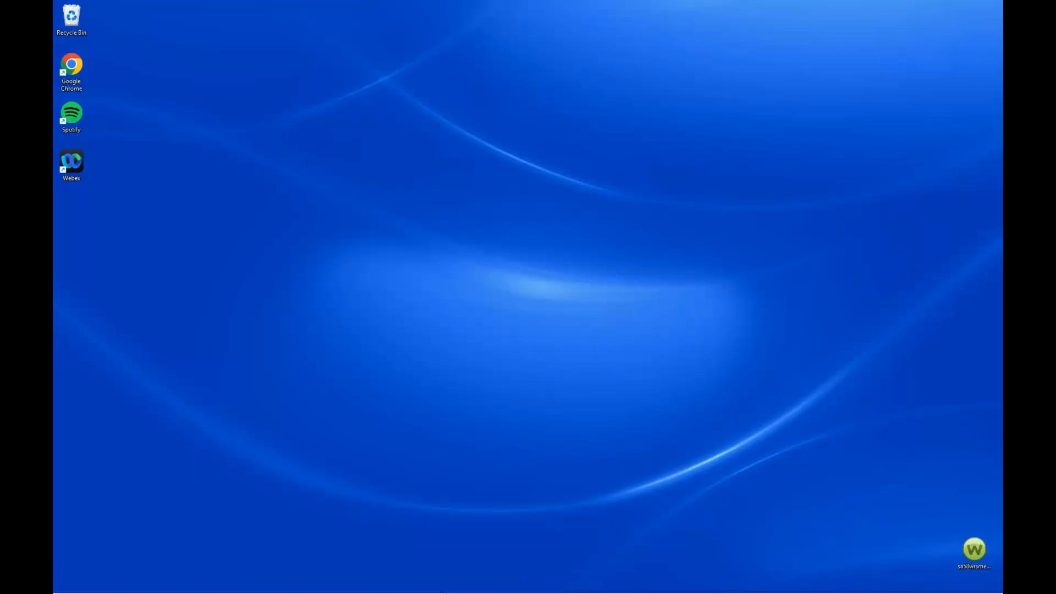
Relaunch Simio and reopen the recent project SSS Labor Model_Bindings.spfx.
{"action": "left_click", "coordinate": [441, 582]}
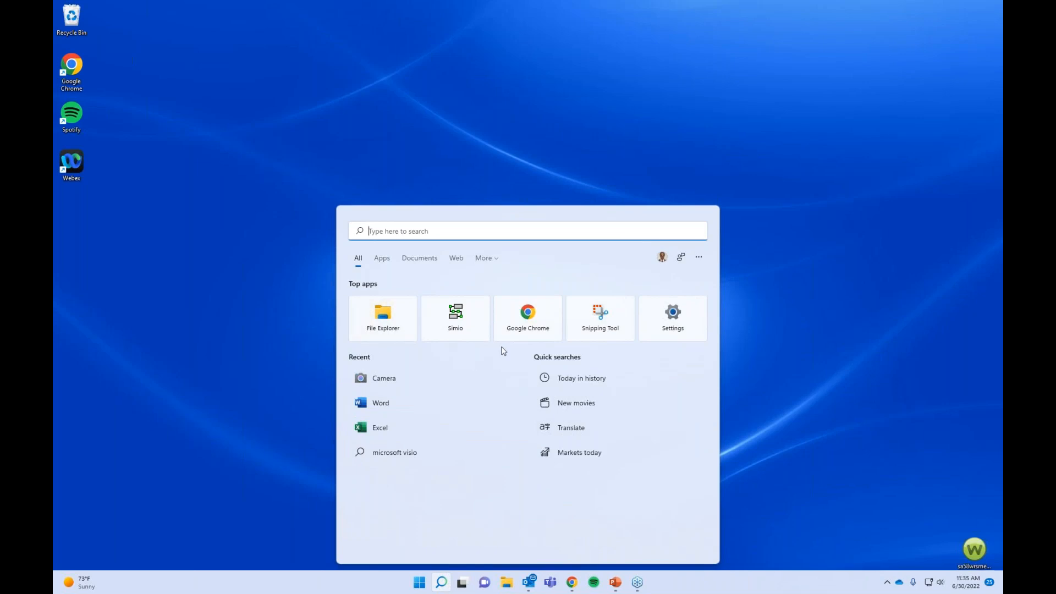
{"action": "left_click", "coordinate": [471, 331]}
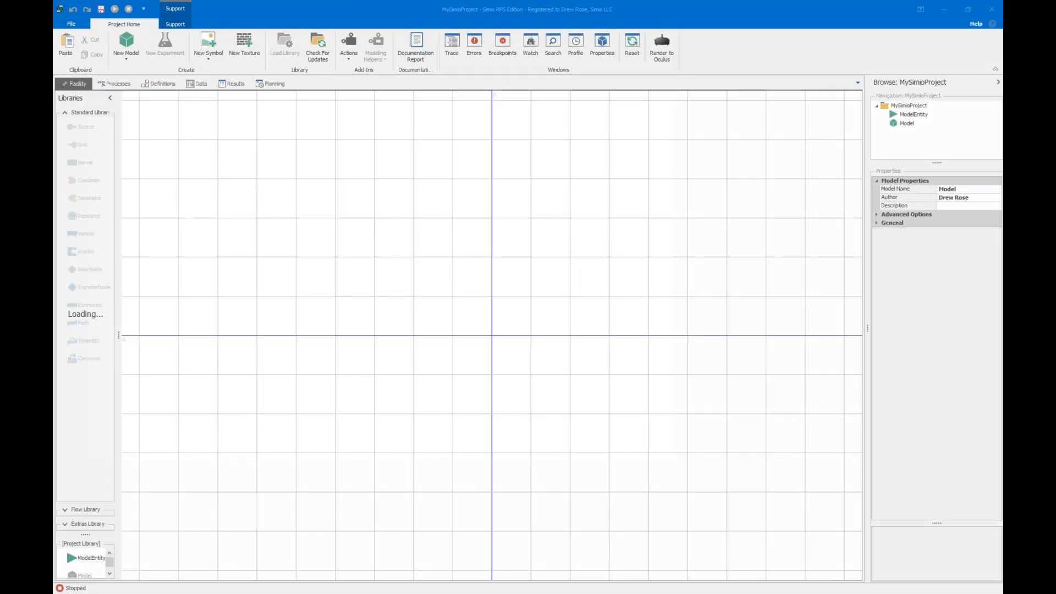
{"action": "left_click", "coordinate": [72, 22]}
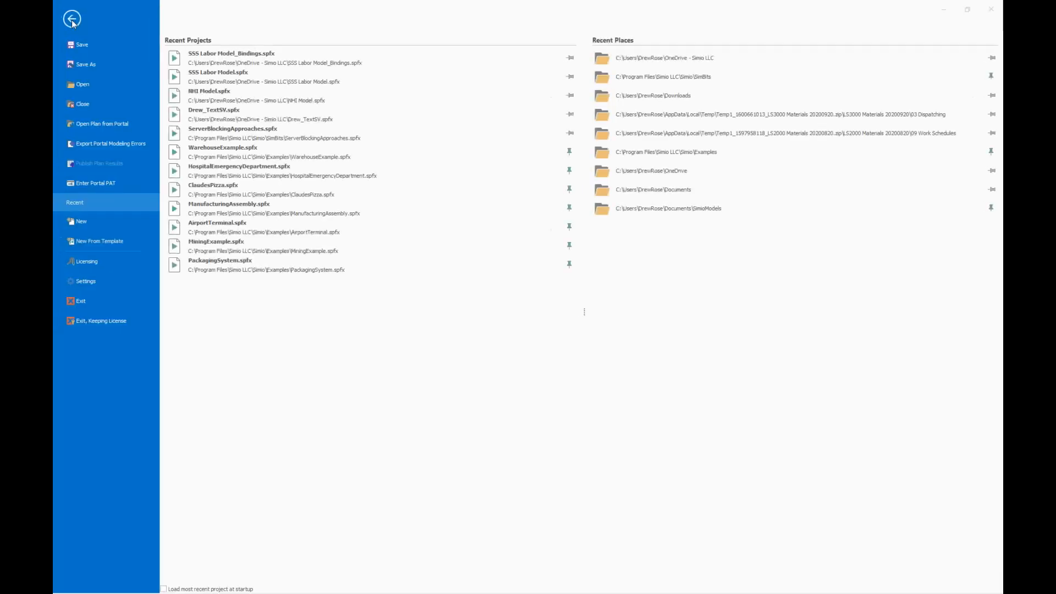
{"action": "left_click", "coordinate": [257, 54]}
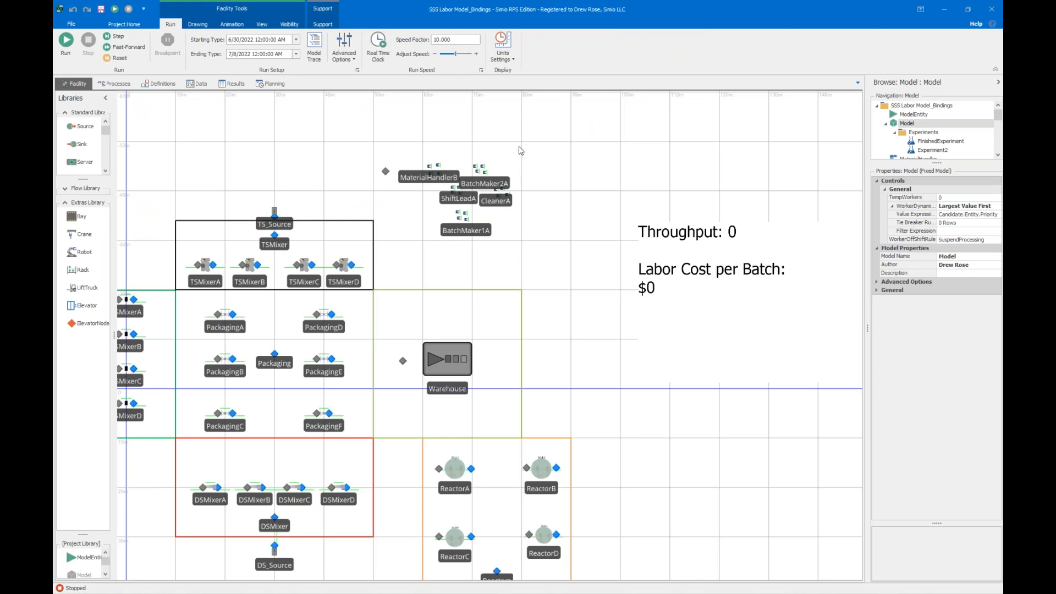
Run the model, fast-forward it to the end and check the Throughput and Labor Cost per Batch labels.
{"action": "scroll", "coordinate": [520, 151], "scroll_direction": "up", "scroll_amount": 1}
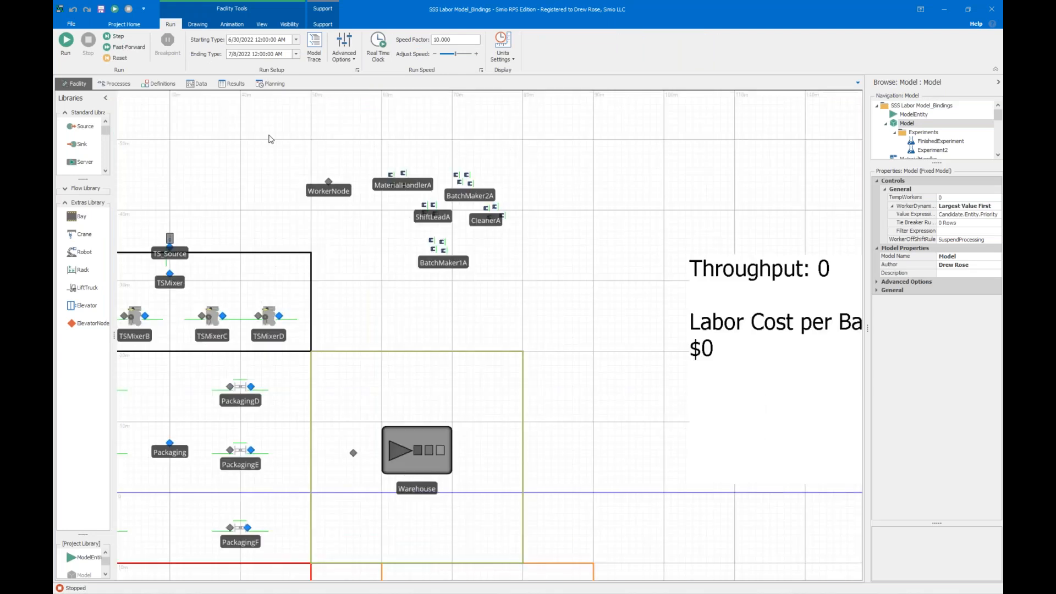
{"action": "scroll", "coordinate": [273, 139], "scroll_direction": "down", "scroll_amount": 2}
{"action": "scroll", "coordinate": [240, 144], "scroll_direction": "up", "scroll_amount": 1}
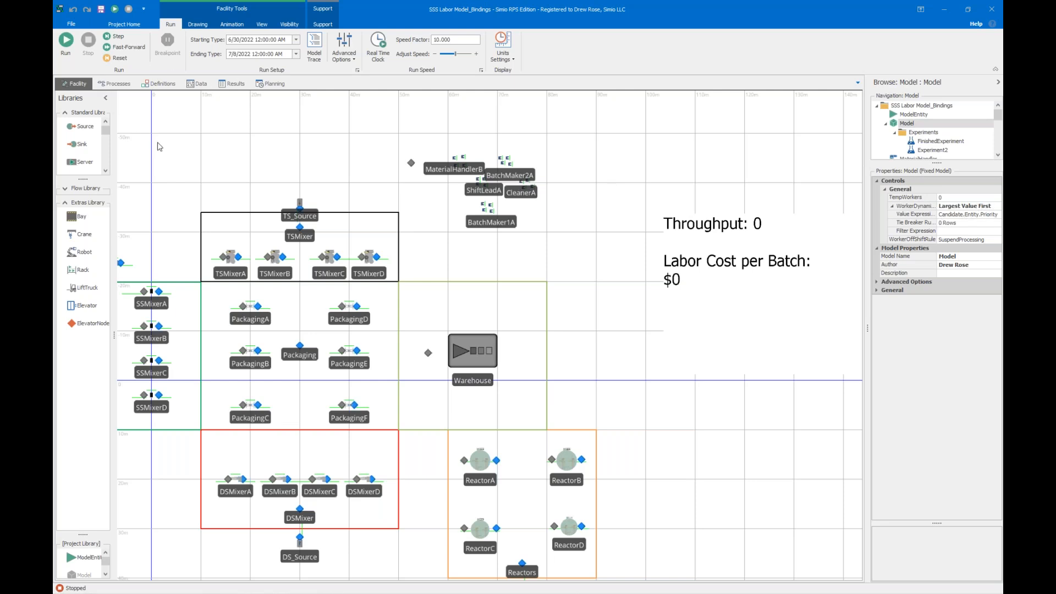
{"action": "left_click", "coordinate": [64, 44]}
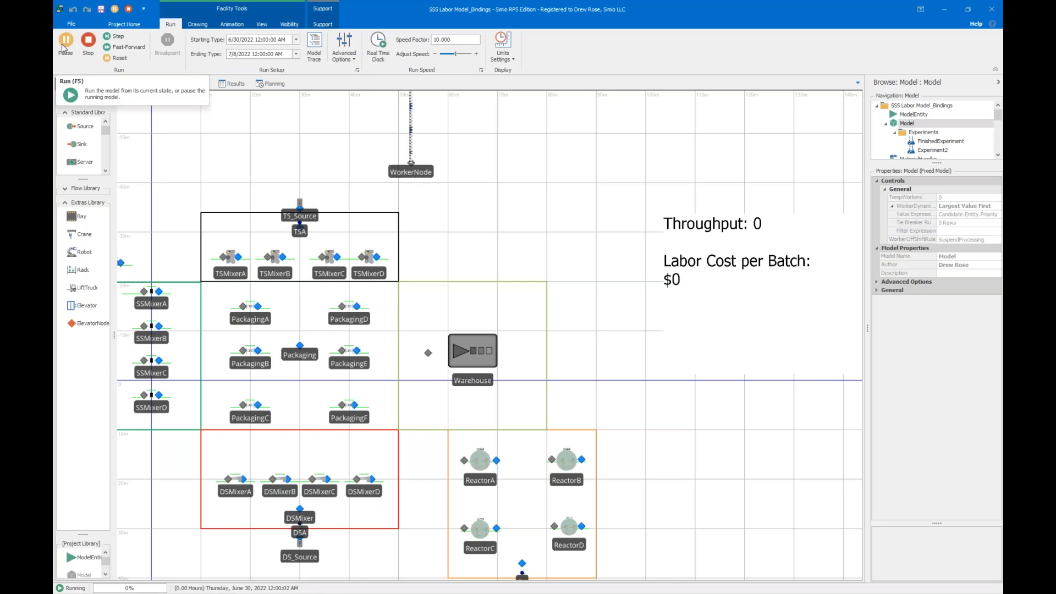
{"action": "scroll", "coordinate": [179, 144], "scroll_direction": "down", "scroll_amount": 2}
{"action": "left_click_drag", "start_coordinate": [202, 168], "coordinate": [274, 176]}
{"action": "scroll", "coordinate": [275, 175], "scroll_direction": "up", "scroll_amount": 2}
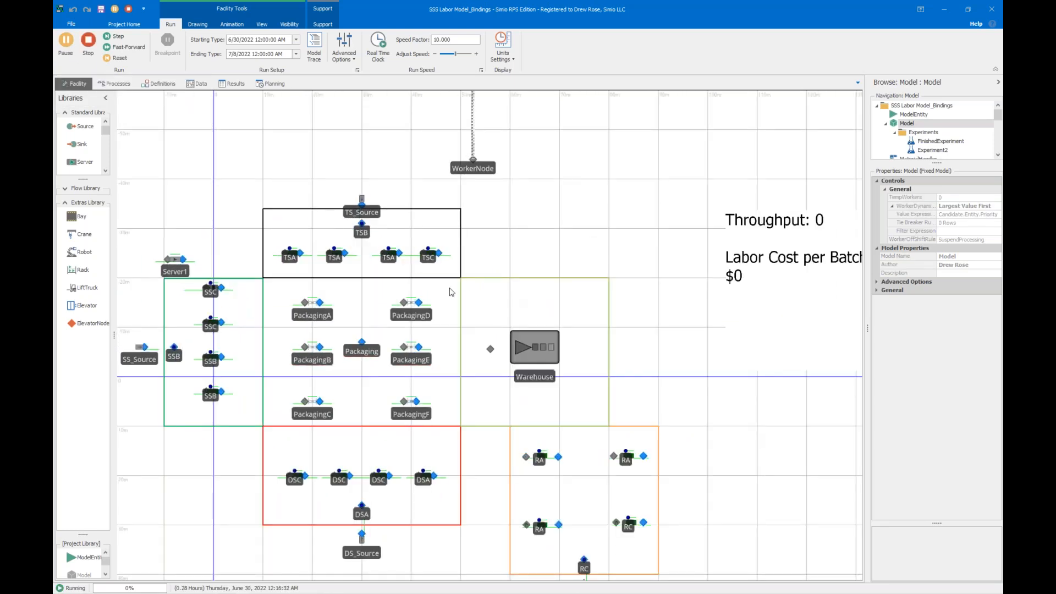
{"action": "left_click", "coordinate": [129, 47]}
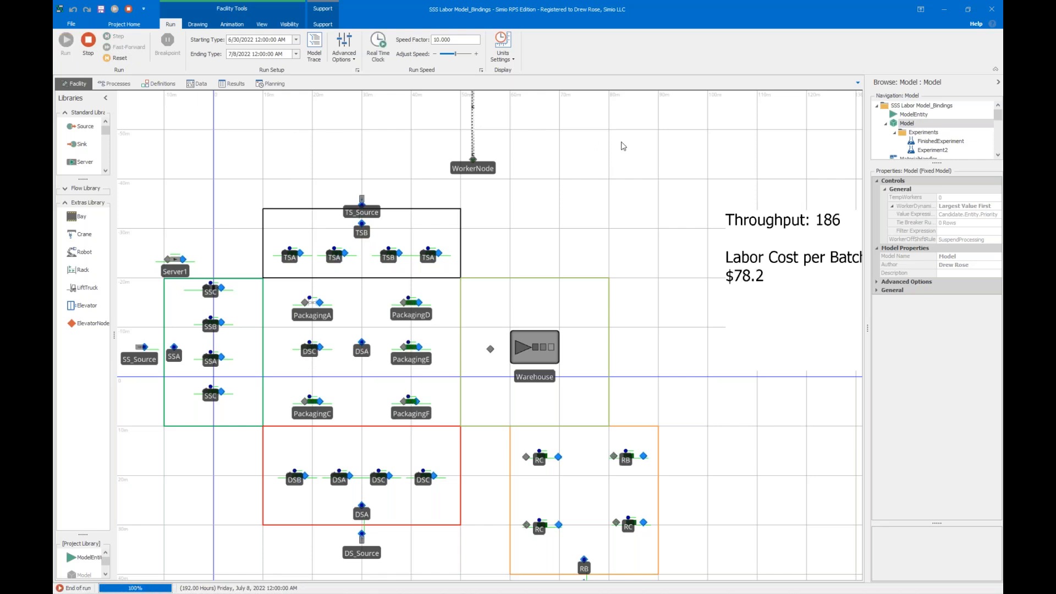
{"action": "scroll", "coordinate": [602, 153], "scroll_direction": "down", "scroll_amount": 1}
{"action": "left_click_drag", "start_coordinate": [602, 153], "coordinate": [449, 186]}
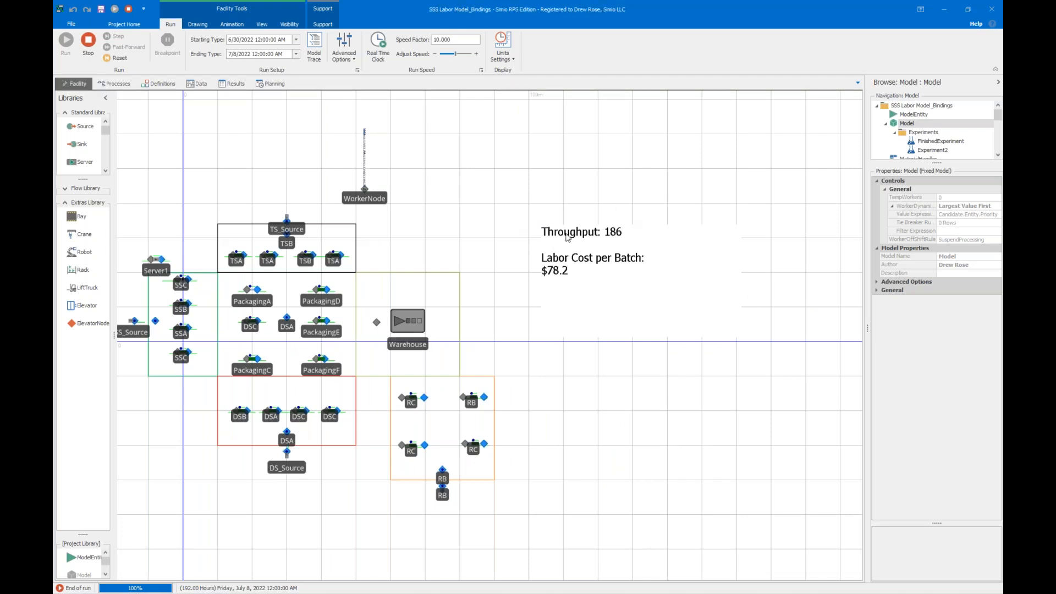
{"action": "scroll", "coordinate": [574, 237], "scroll_direction": "up", "scroll_amount": 2}
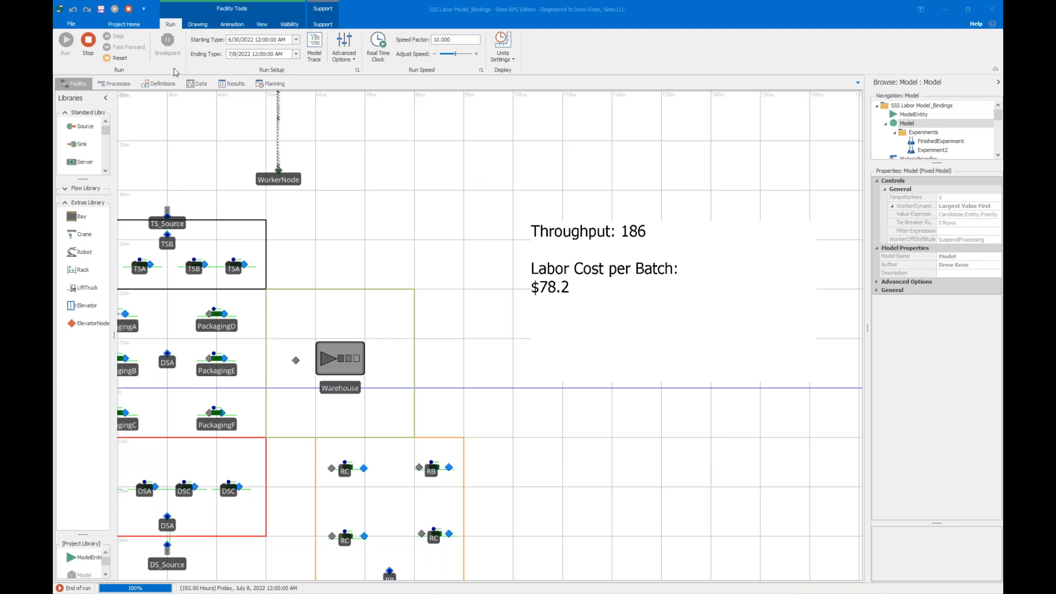
Reset the model and inspect the properties of the BatchMaker1C worker.
{"action": "left_click", "coordinate": [103, 57]}
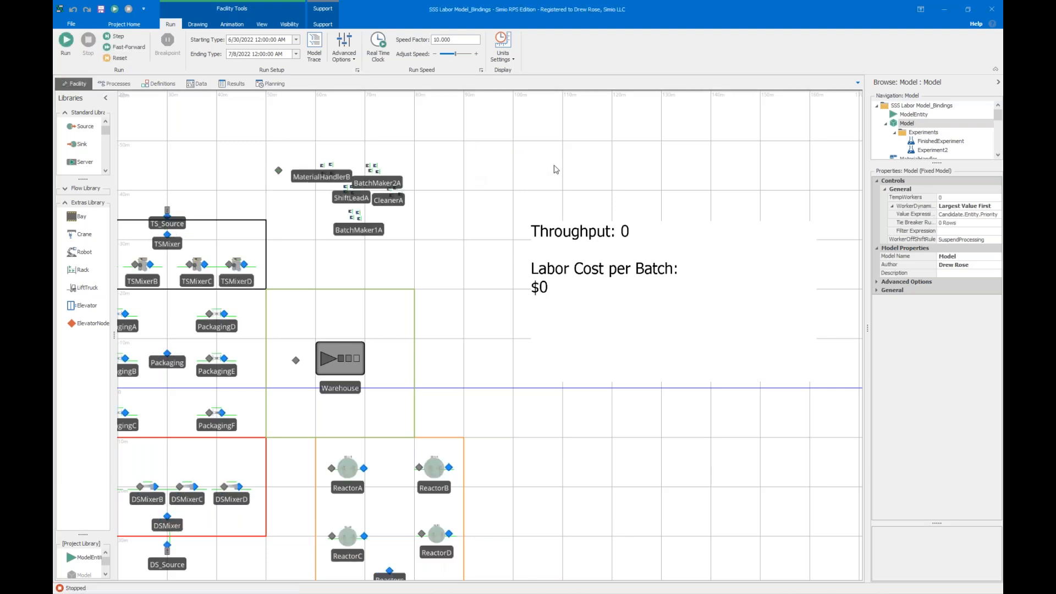
{"action": "scroll", "coordinate": [372, 219], "scroll_direction": "up", "scroll_amount": 3}
{"action": "left_click", "coordinate": [381, 219]}
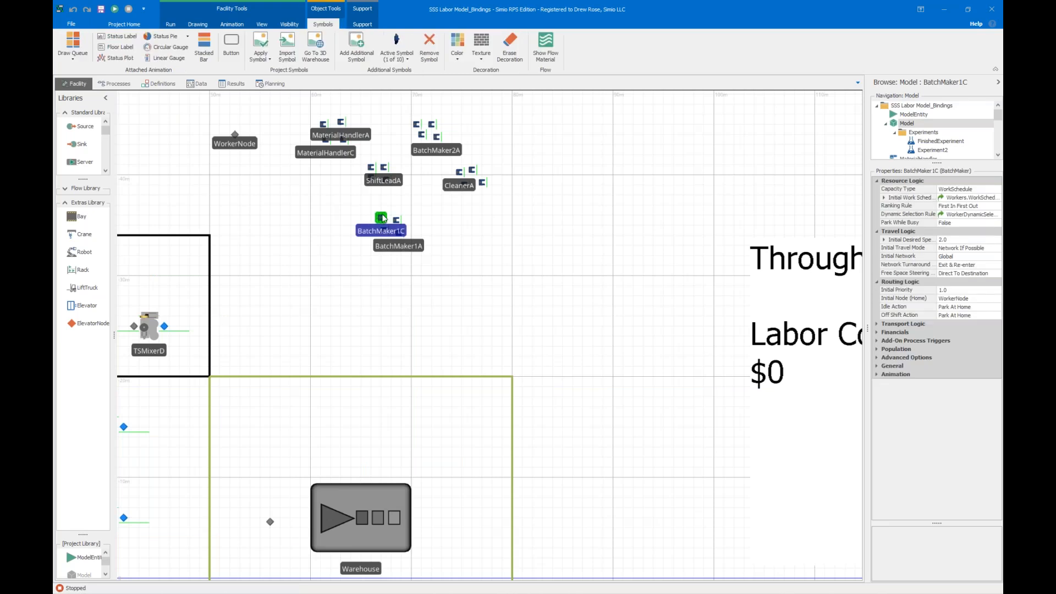
Examine the resource selection, Off Shift Rule and Resource Efficiency columns of the Processing Tasks table.
{"action": "left_click", "coordinate": [188, 85]}
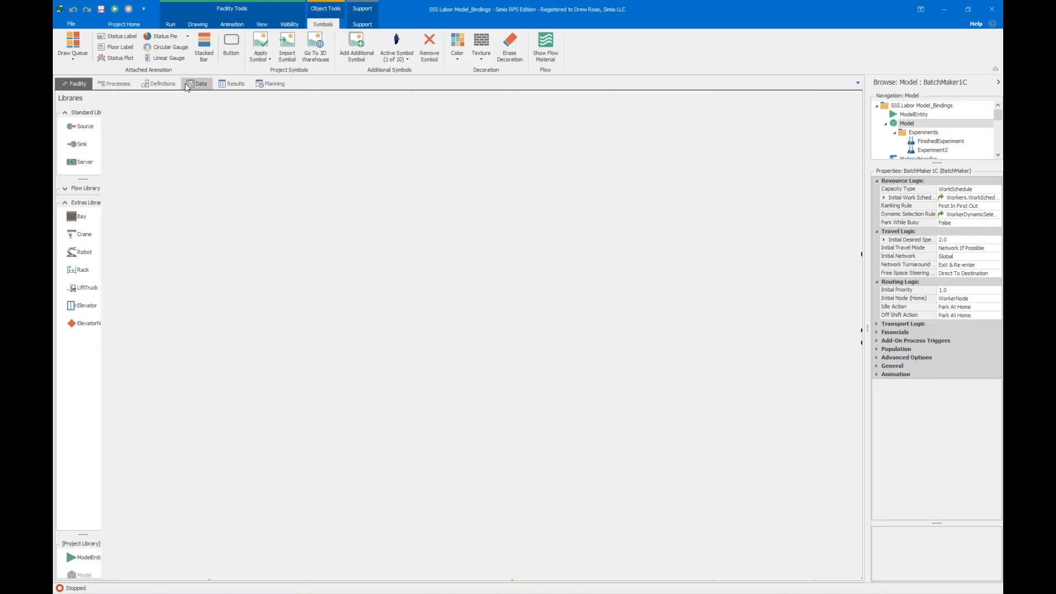
{"action": "left_click", "coordinate": [318, 99]}
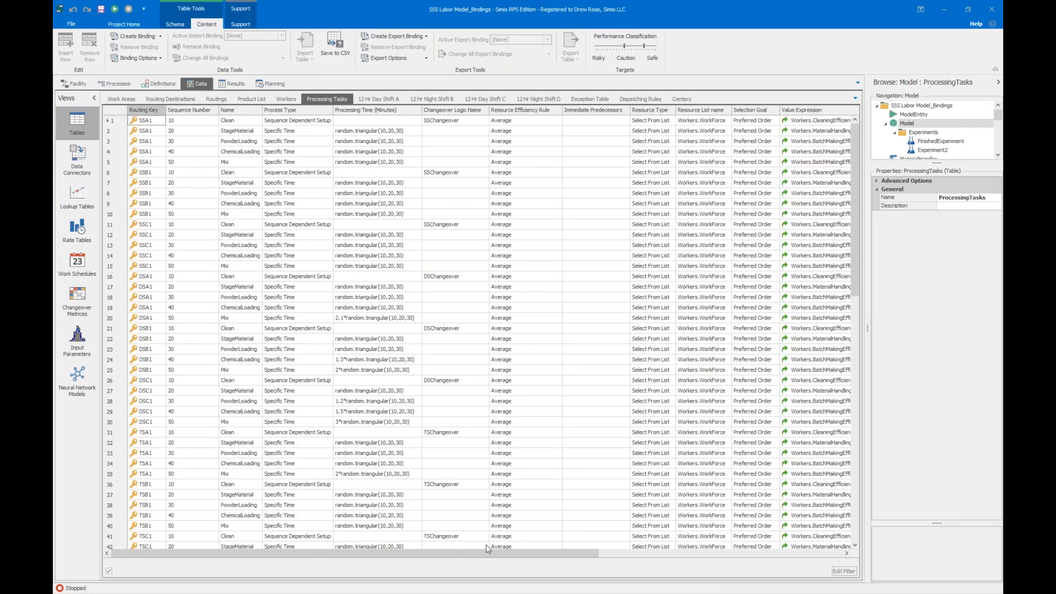
{"action": "left_click_drag", "start_coordinate": [463, 553], "coordinate": [512, 544]}
{"action": "left_click_drag", "start_coordinate": [621, 555], "coordinate": [710, 556]}
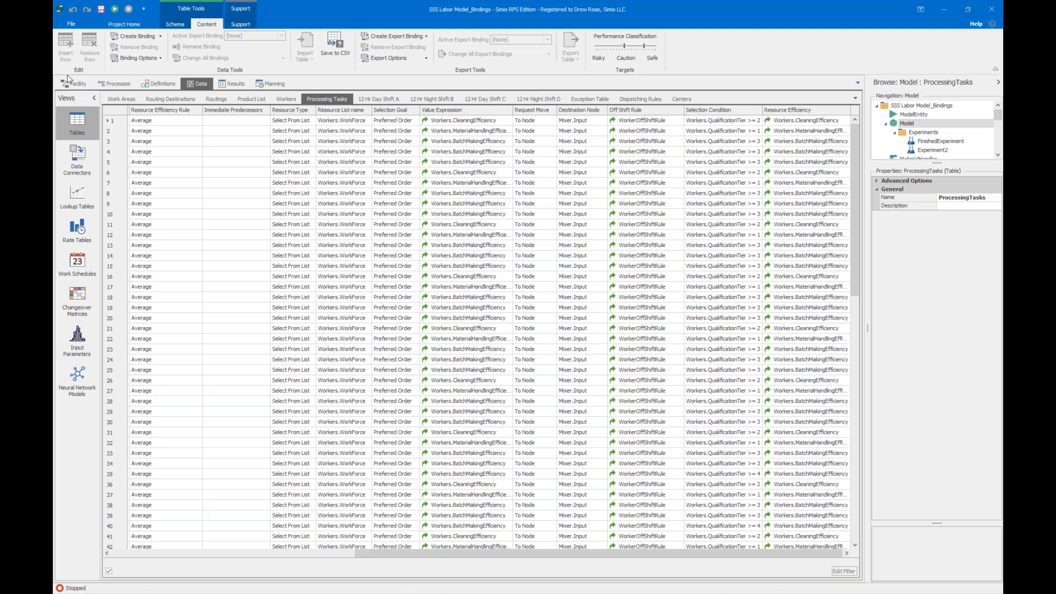
Run the model again from the facility view and fast-forward it to the end.
{"action": "left_click", "coordinate": [68, 86]}
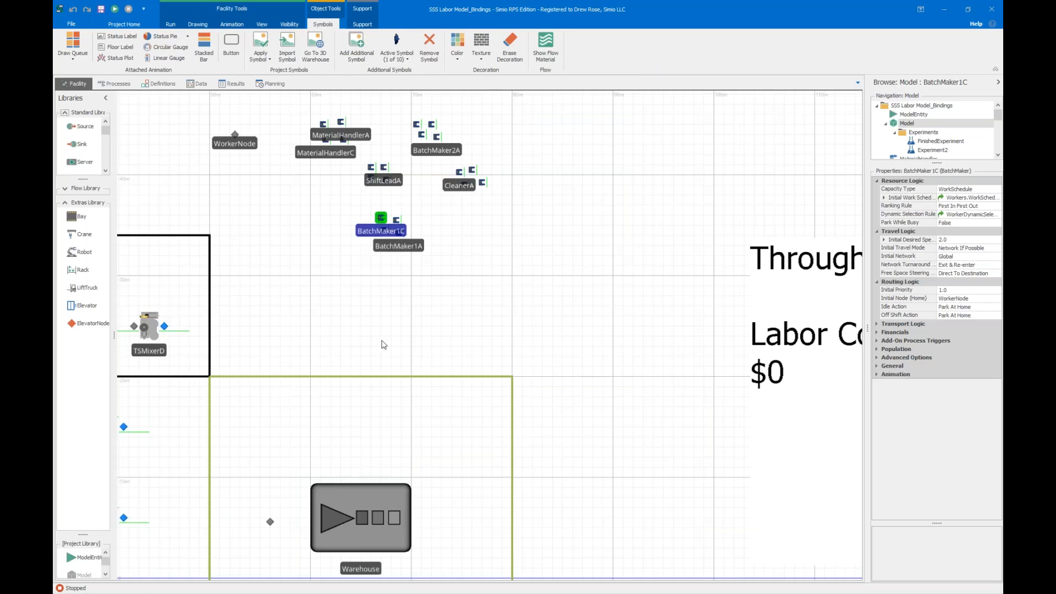
{"action": "scroll", "coordinate": [363, 379], "scroll_direction": "down", "scroll_amount": 1}
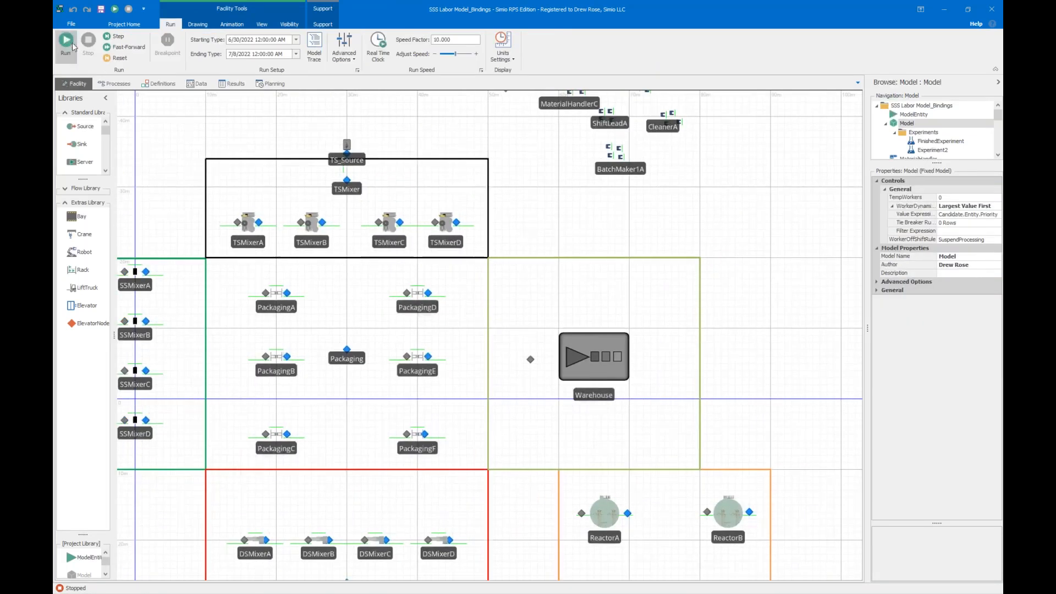
{"action": "left_click", "coordinate": [66, 44]}
{"action": "left_click", "coordinate": [107, 46]}
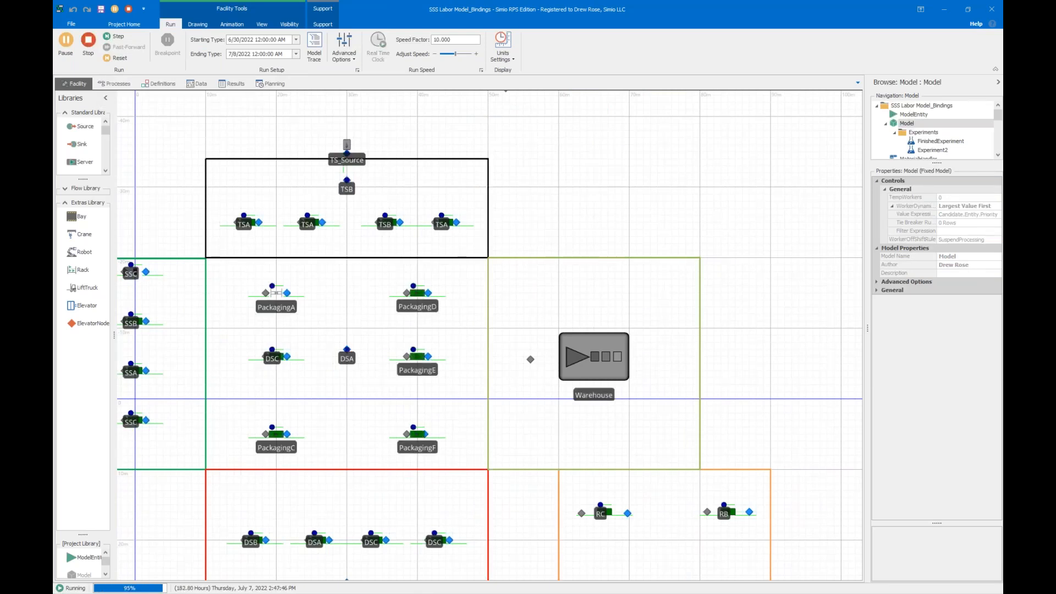
Examine the Resource Gantt of the finished run across the whole period for how long workers and mixers hold each task.
{"action": "left_click", "coordinate": [225, 86]}
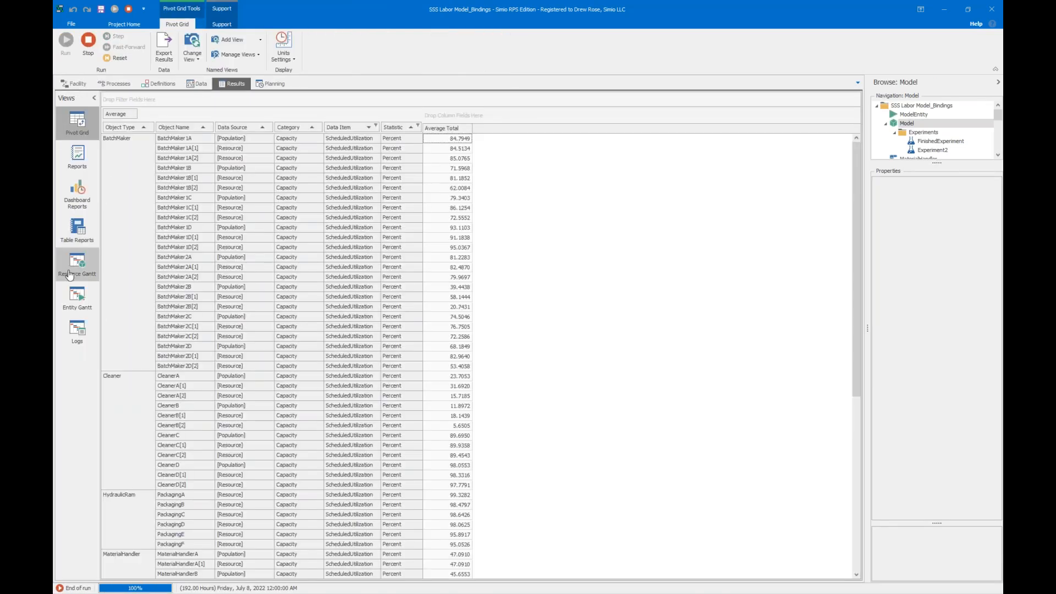
{"action": "left_click", "coordinate": [77, 263]}
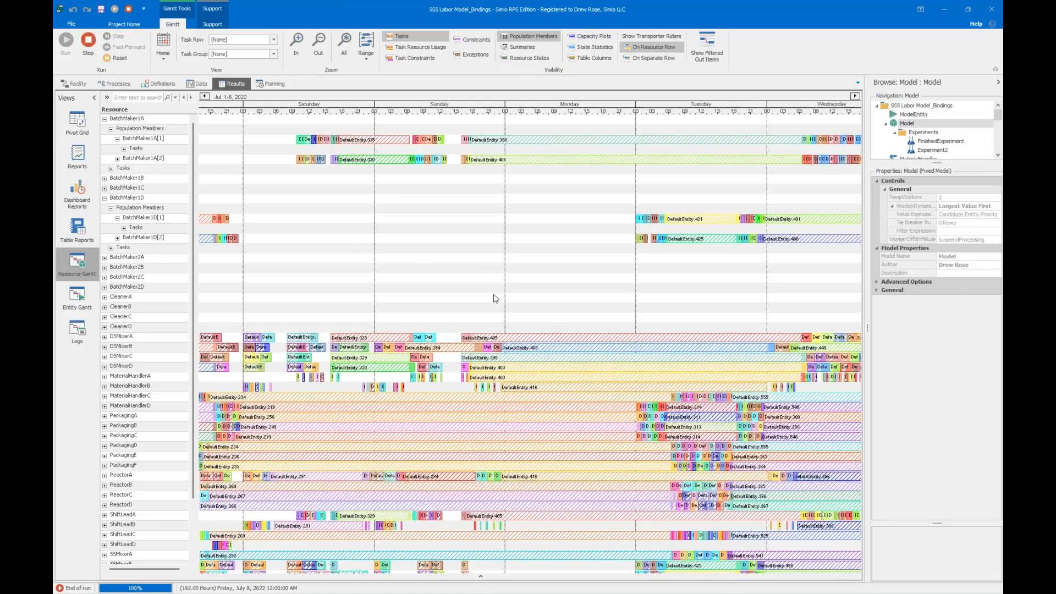
{"action": "scroll", "coordinate": [331, 107], "scroll_direction": "down", "scroll_amount": 1}
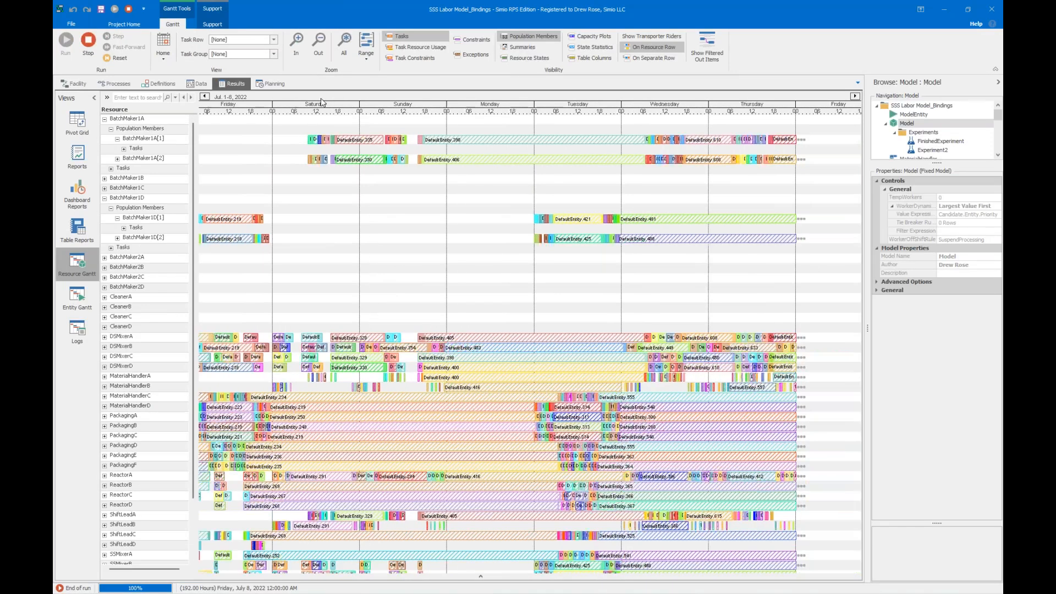
{"action": "scroll", "coordinate": [322, 102], "scroll_direction": "down", "scroll_amount": 1}
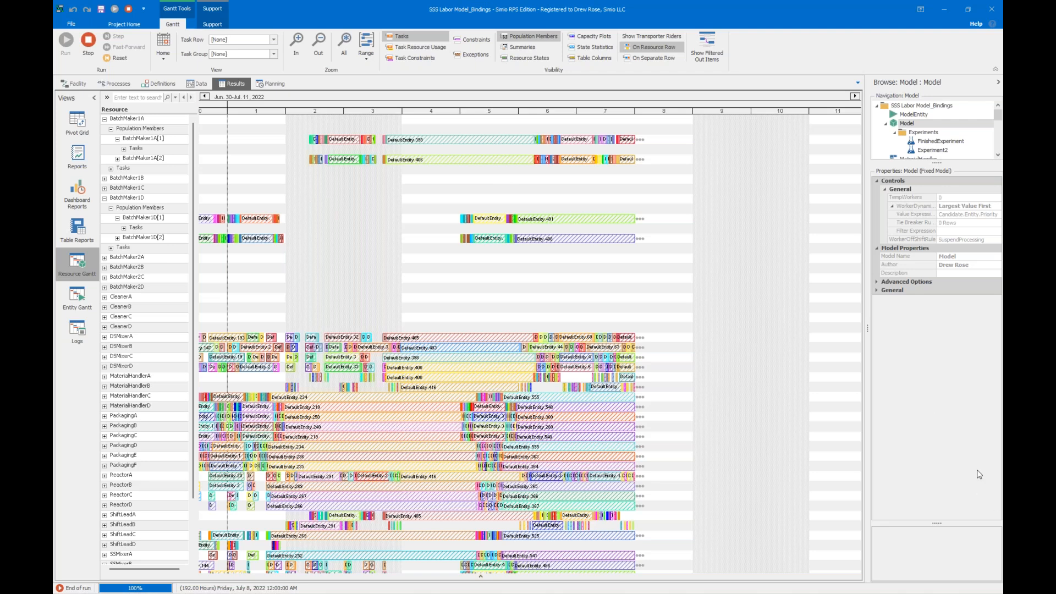
{"action": "key", "text": "alt+Tab"}
{"action": "left_click", "coordinate": [338, 161]}
{"action": "mouse_move", "coordinate": [316, 396]}
{"action": "scroll", "coordinate": [317, 396], "scroll_direction": "down", "scroll_amount": 1}
{"action": "scroll", "coordinate": [319, 390], "scroll_direction": "down", "scroll_amount": 1}
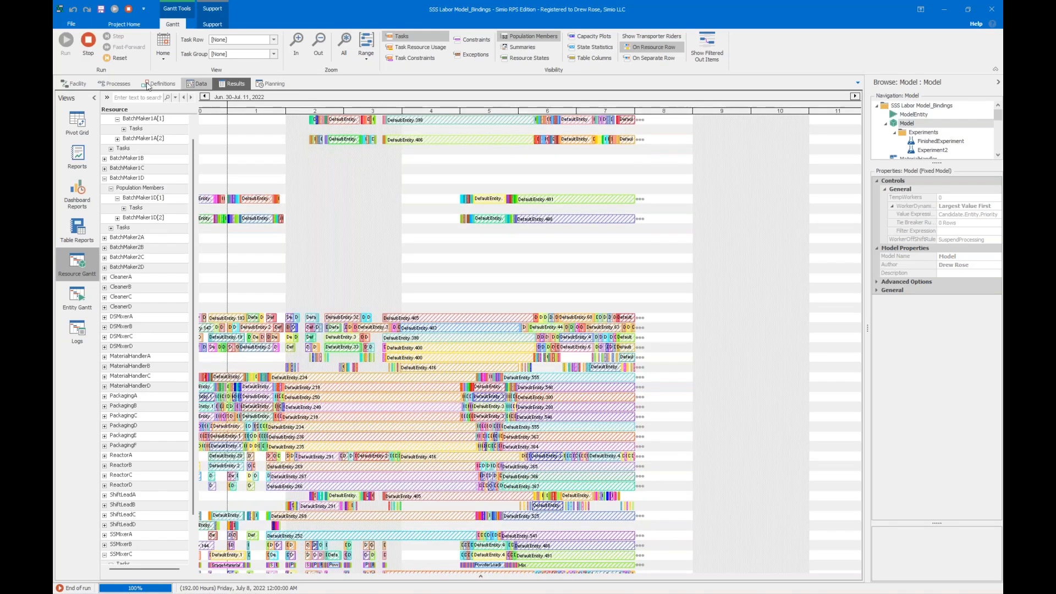
Inspect the WorkerNode queue and the PackagingD and TSMixerD machines in the facility at the end of the run.
{"action": "left_click", "coordinate": [73, 87]}
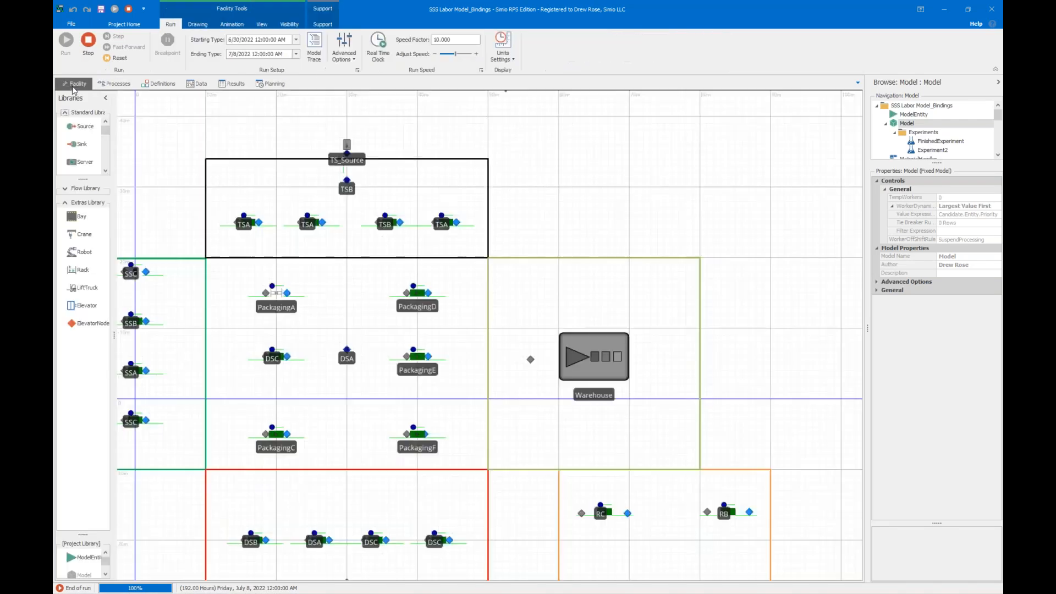
{"action": "scroll", "coordinate": [562, 155], "scroll_direction": "down", "scroll_amount": 2}
{"action": "scroll", "coordinate": [544, 187], "scroll_direction": "up", "scroll_amount": 3}
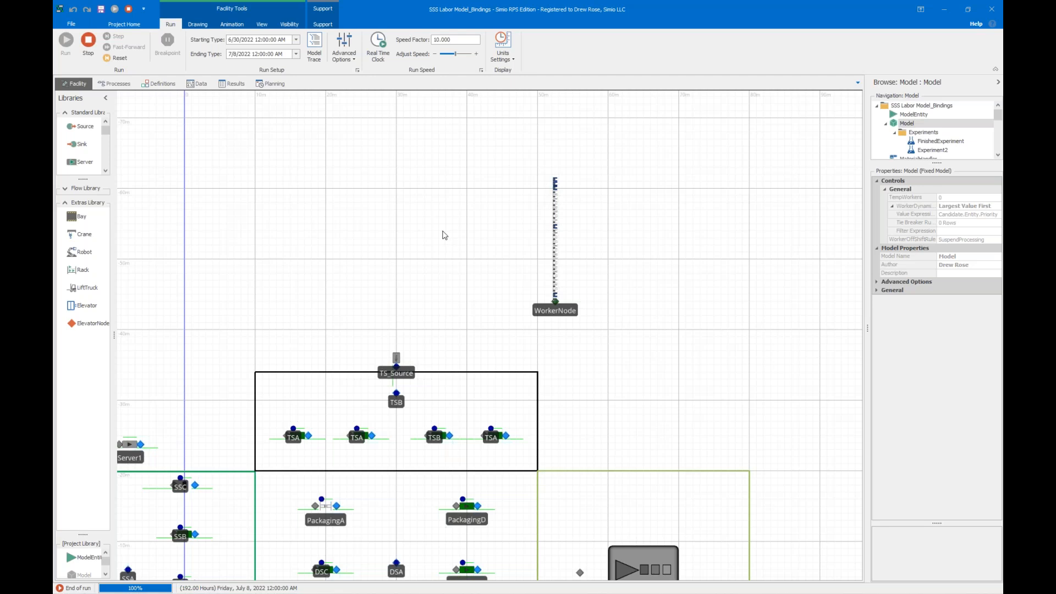
{"action": "scroll", "coordinate": [459, 499], "scroll_direction": "up", "scroll_amount": 3}
{"action": "left_click", "coordinate": [465, 520]}
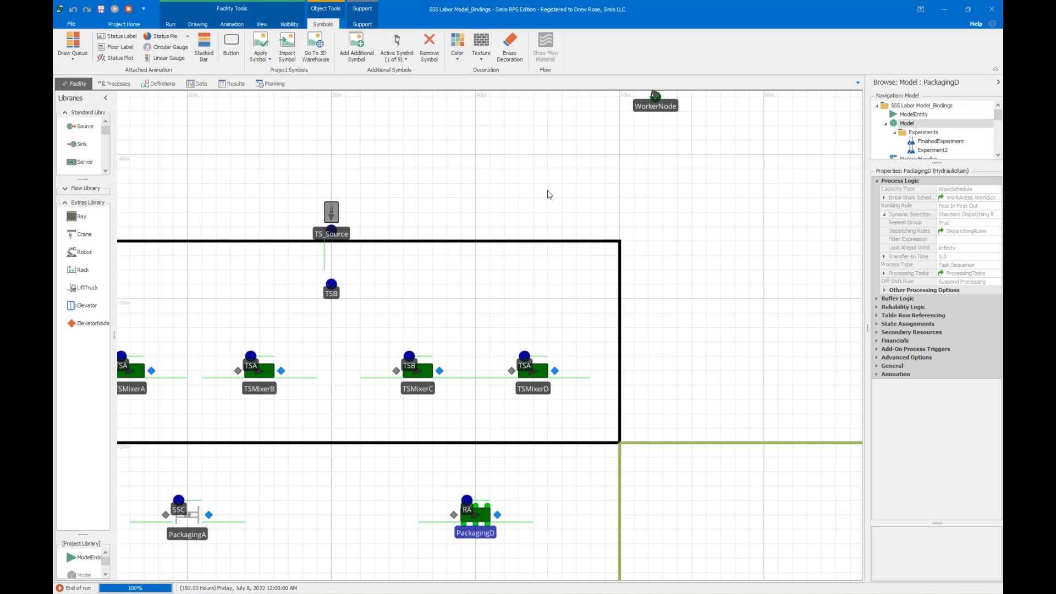
{"action": "left_click", "coordinate": [541, 369]}
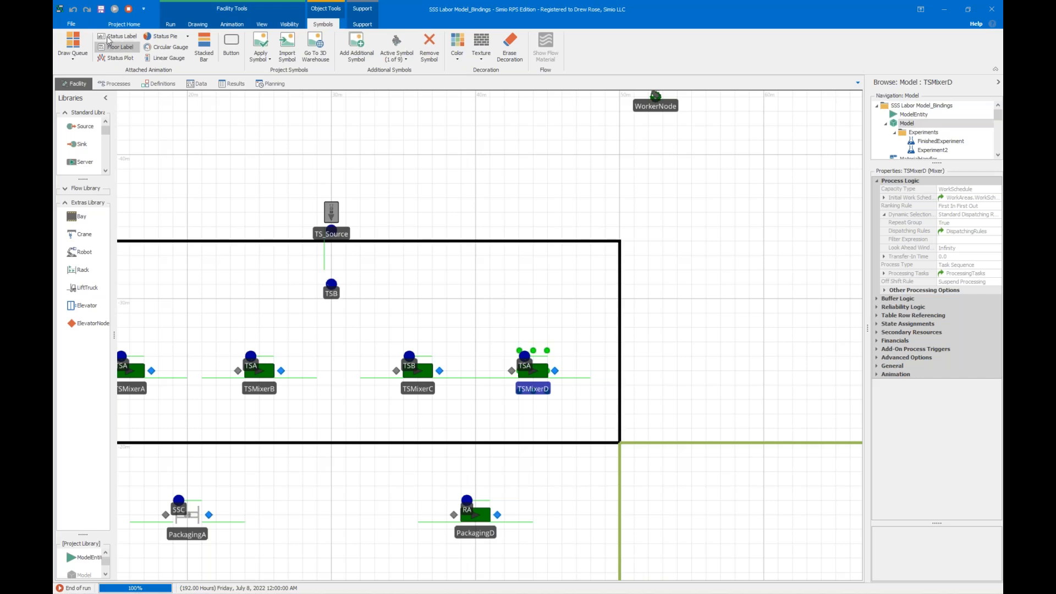
Reset the run and set the model's WorkerOffShiftRule control to SwitchResourcesIfPossible.
{"action": "left_click", "coordinate": [128, 9]}
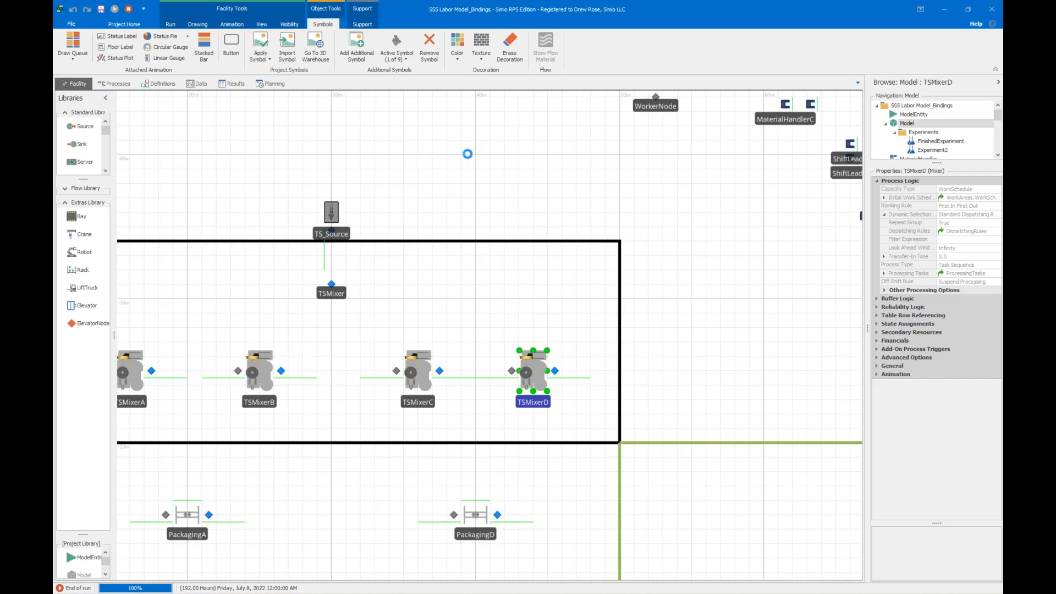
{"action": "left_click", "coordinate": [651, 174]}
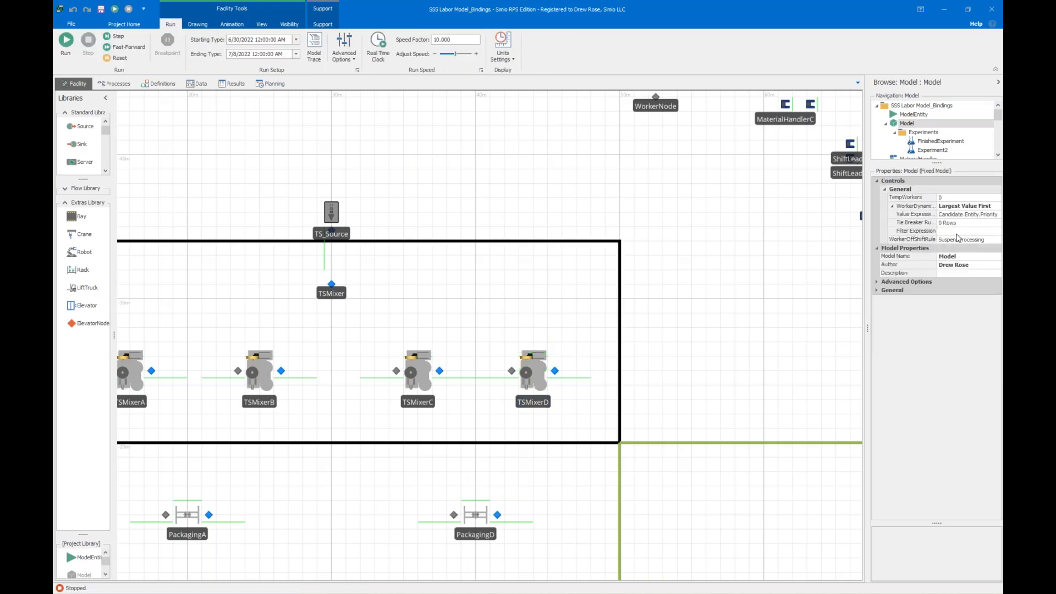
{"action": "left_click", "coordinate": [982, 244]}
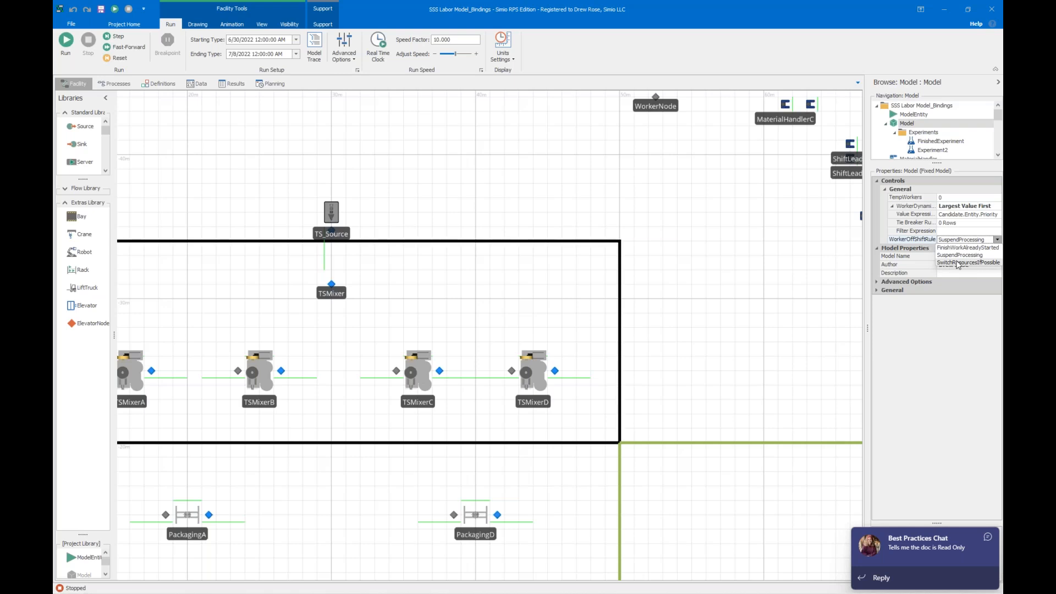
{"action": "left_click", "coordinate": [958, 263]}
{"action": "left_click", "coordinate": [787, 229]}
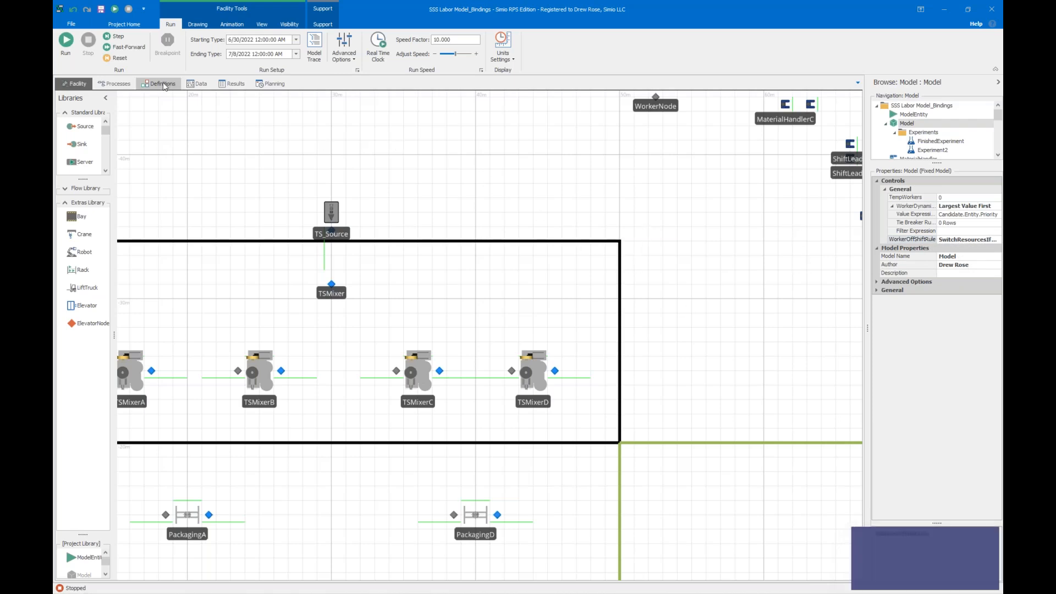
{"action": "scroll", "coordinate": [176, 122], "scroll_direction": "down", "scroll_amount": 2}
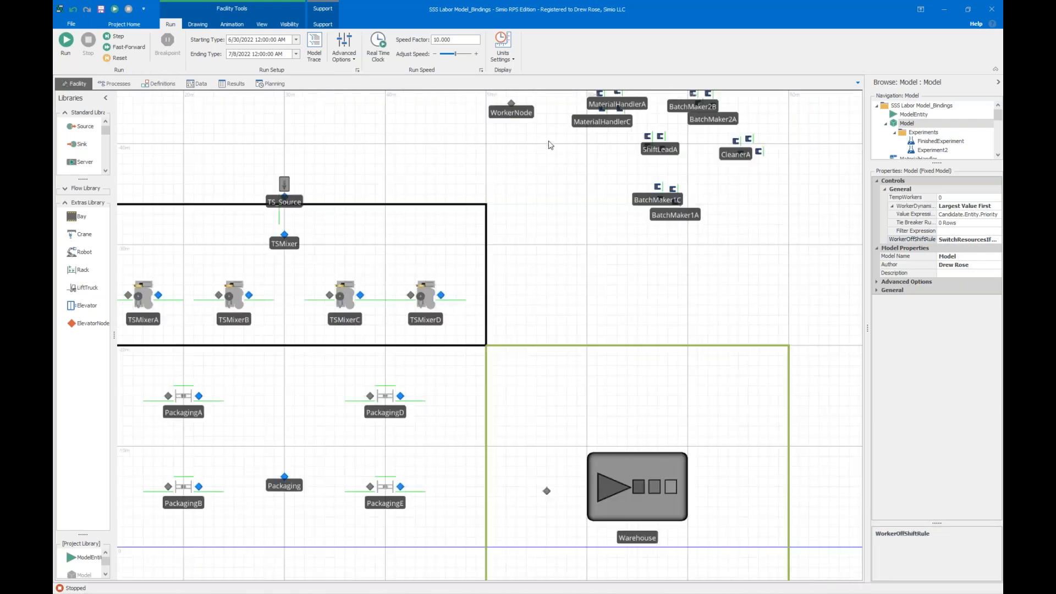
{"action": "left_click_drag", "start_coordinate": [714, 177], "coordinate": [707, 309]}
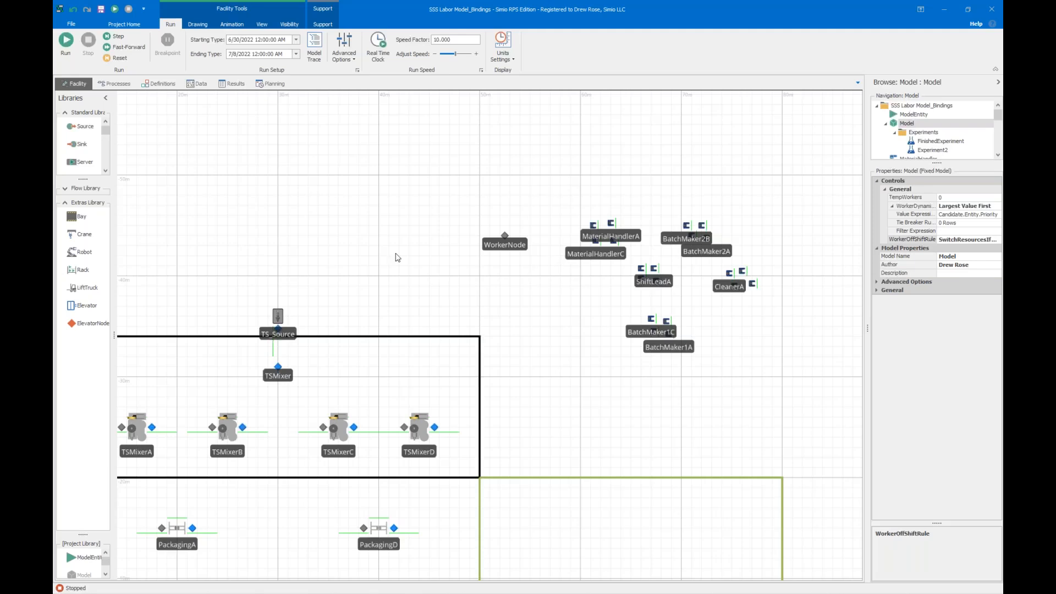
Run the model from the facility view with the SwitchResourcesIfPossible off-shift rule and fast-forward it to the end.
{"action": "scroll", "coordinate": [385, 278], "scroll_direction": "down", "scroll_amount": 3}
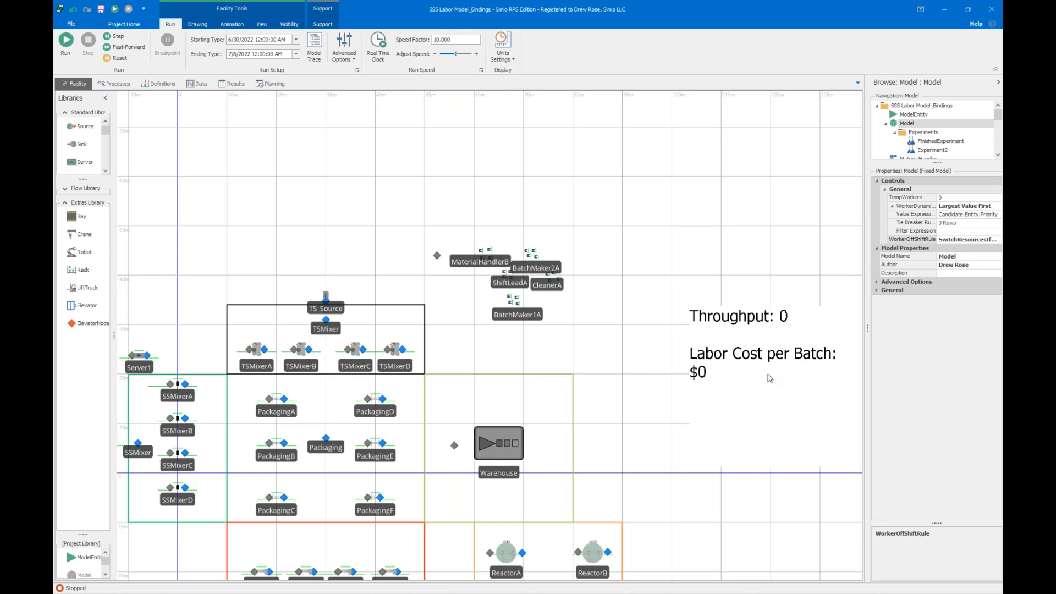
{"action": "left_click_drag", "start_coordinate": [217, 192], "coordinate": [350, 89]}
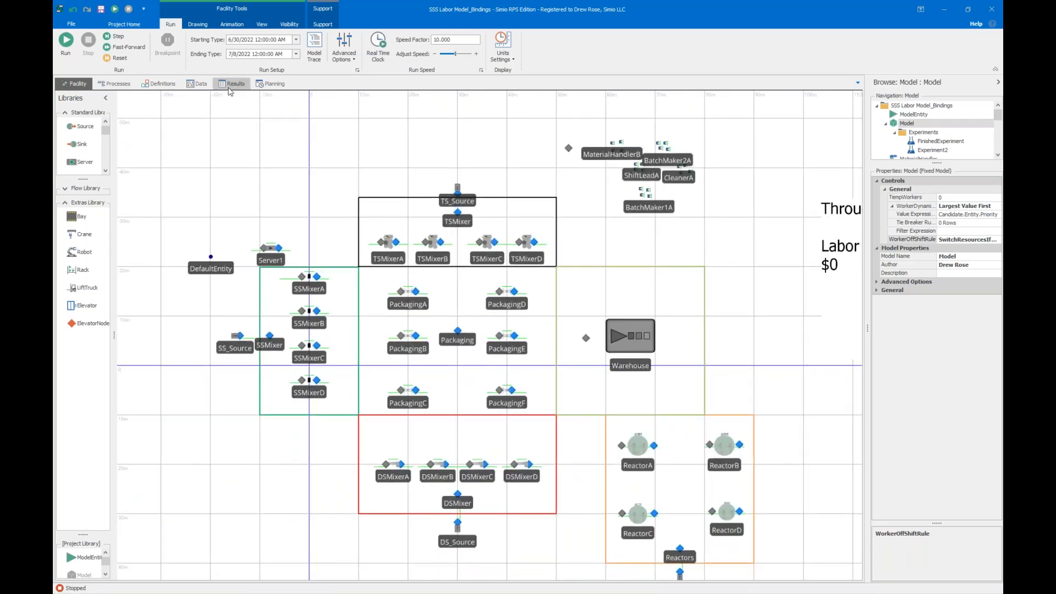
{"action": "left_click", "coordinate": [61, 44]}
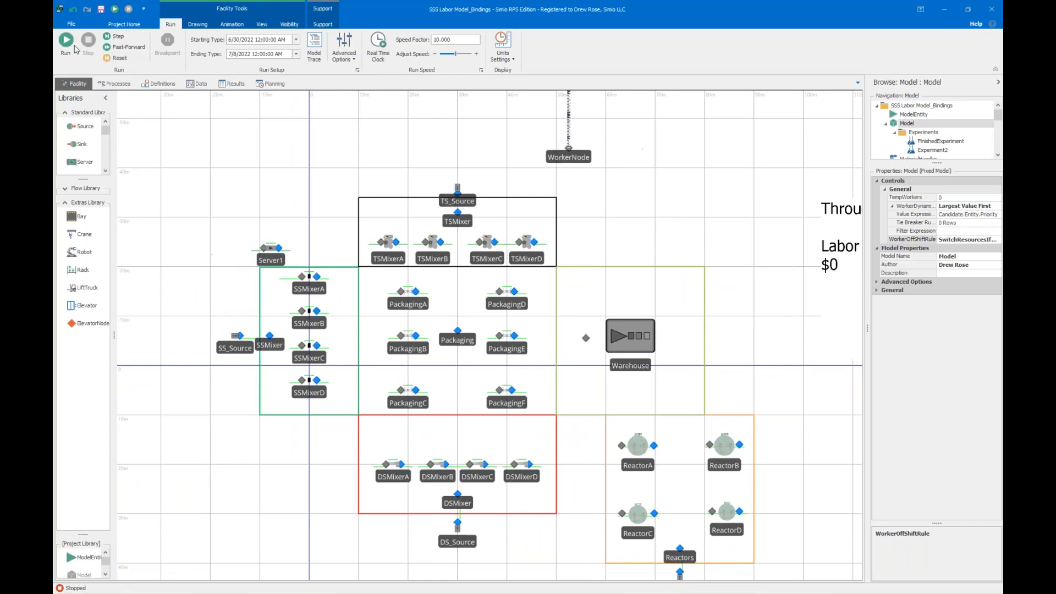
{"action": "left_click", "coordinate": [119, 48]}
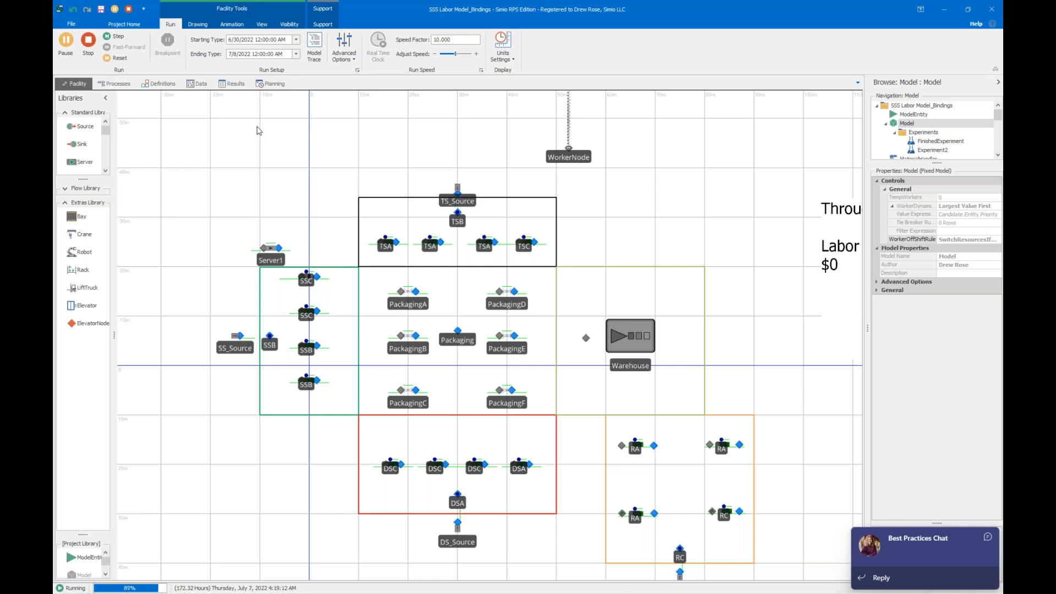
Check the throughput and labor cost per batch in the facility, and open the Resource Gantt of the finished run.
{"action": "left_click_drag", "start_coordinate": [737, 267], "coordinate": [401, 243]}
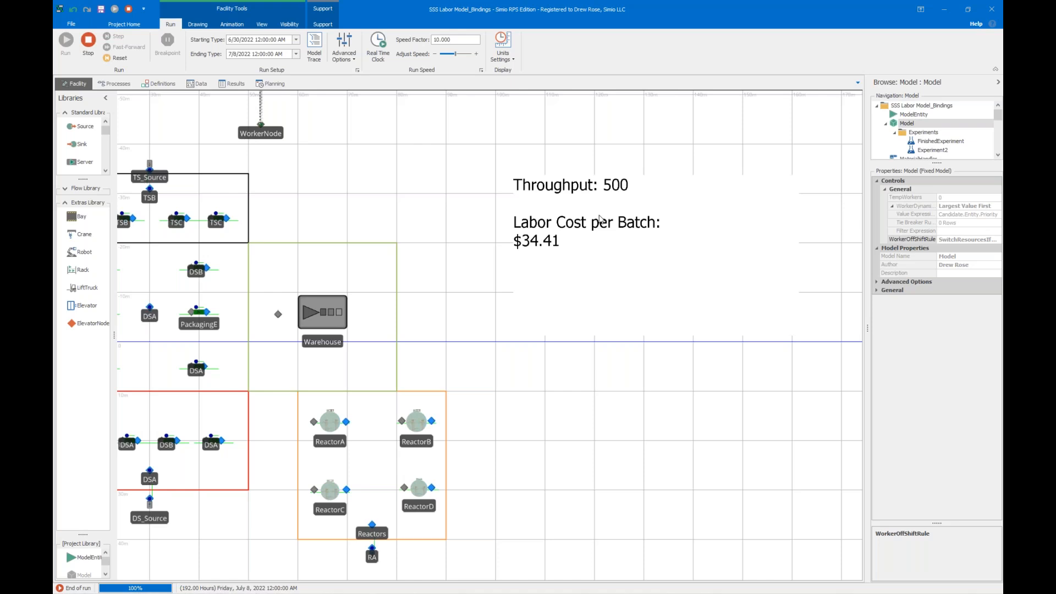
{"action": "left_click", "coordinate": [231, 83]}
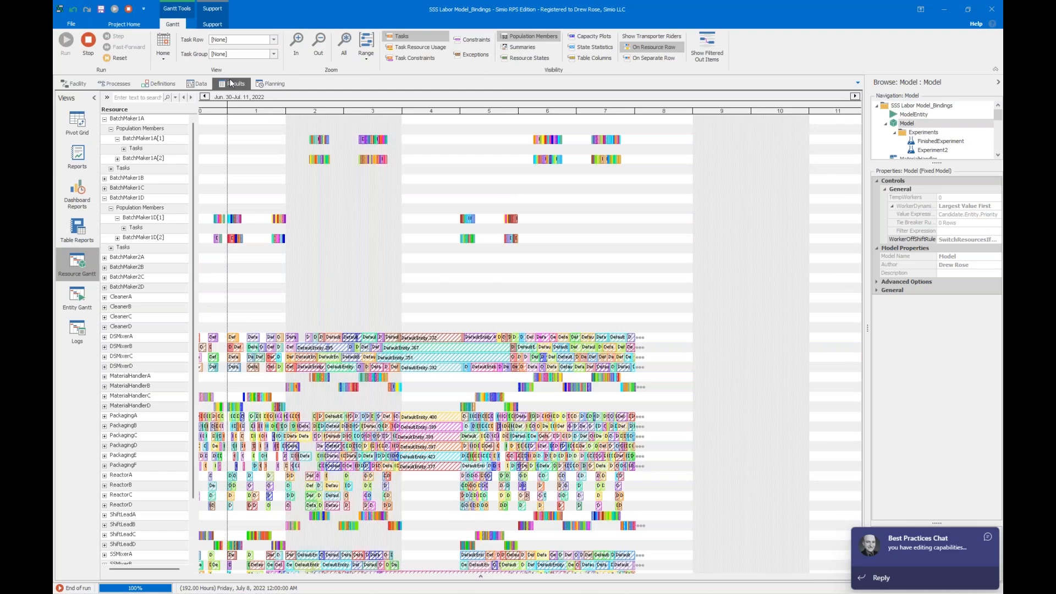
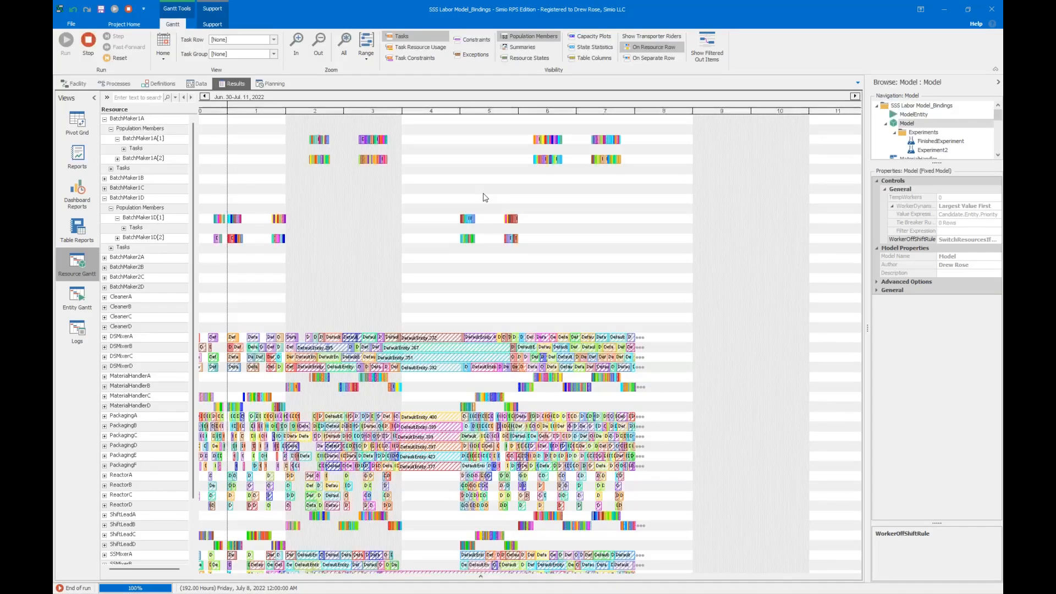
Review the FinishedExperiment scenarios and their Throughput response chart, and return to the experiment design table.
{"action": "left_click", "coordinate": [76, 84]}
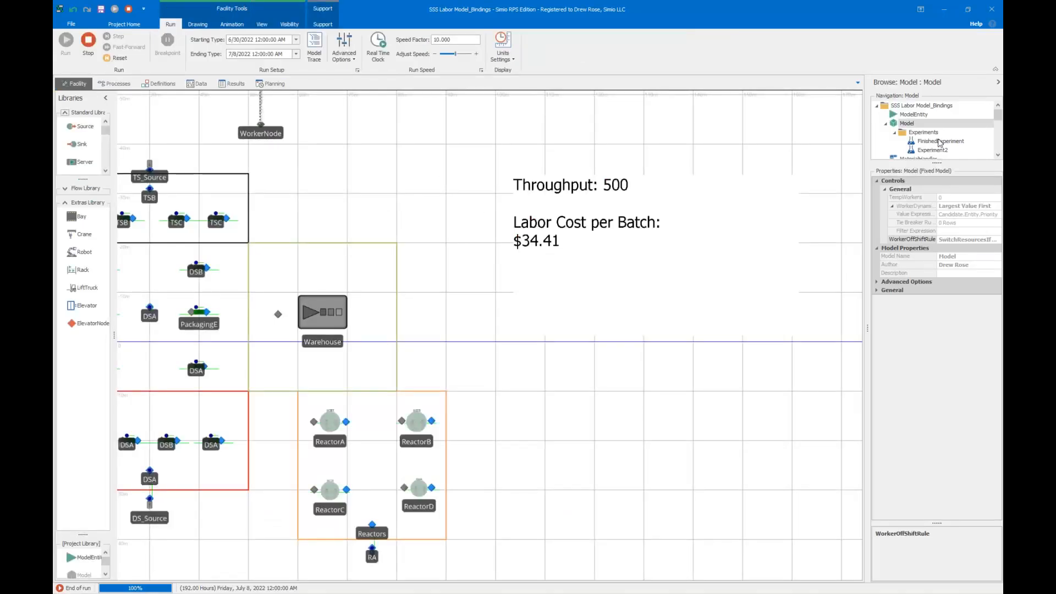
{"action": "left_click", "coordinate": [941, 141]}
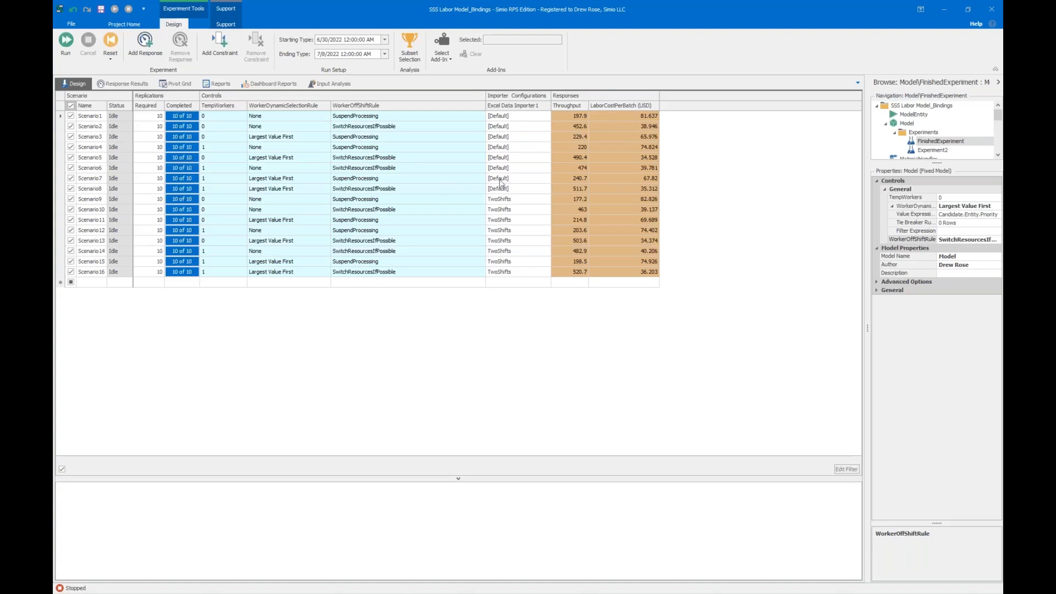
{"action": "left_click", "coordinate": [147, 85]}
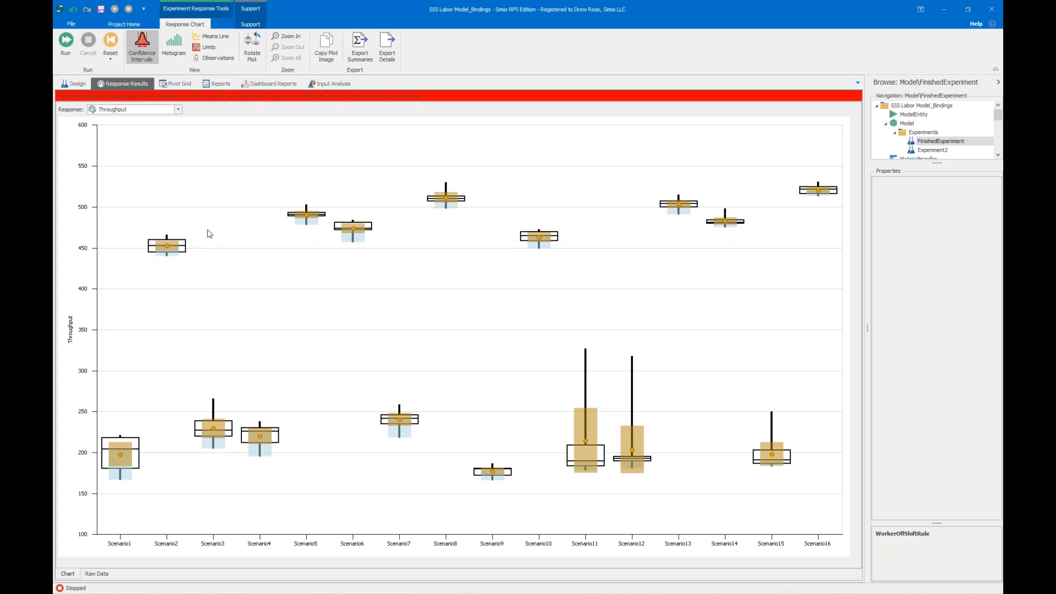
{"action": "left_click", "coordinate": [63, 86]}
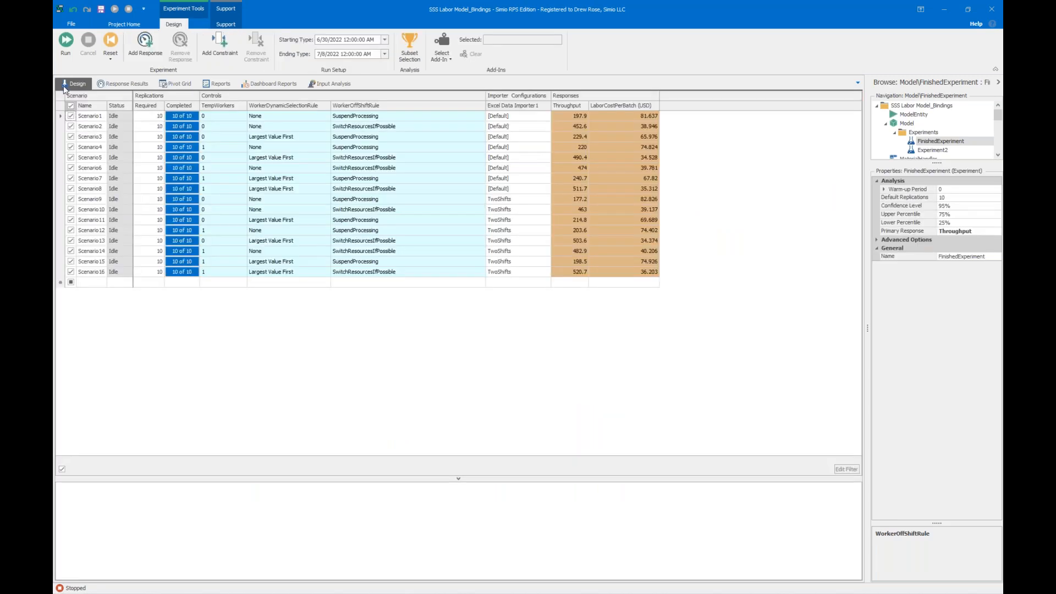
Reset the model run and review the Workers data table with its worker types, wages and work schedules.
{"action": "left_click", "coordinate": [912, 124]}
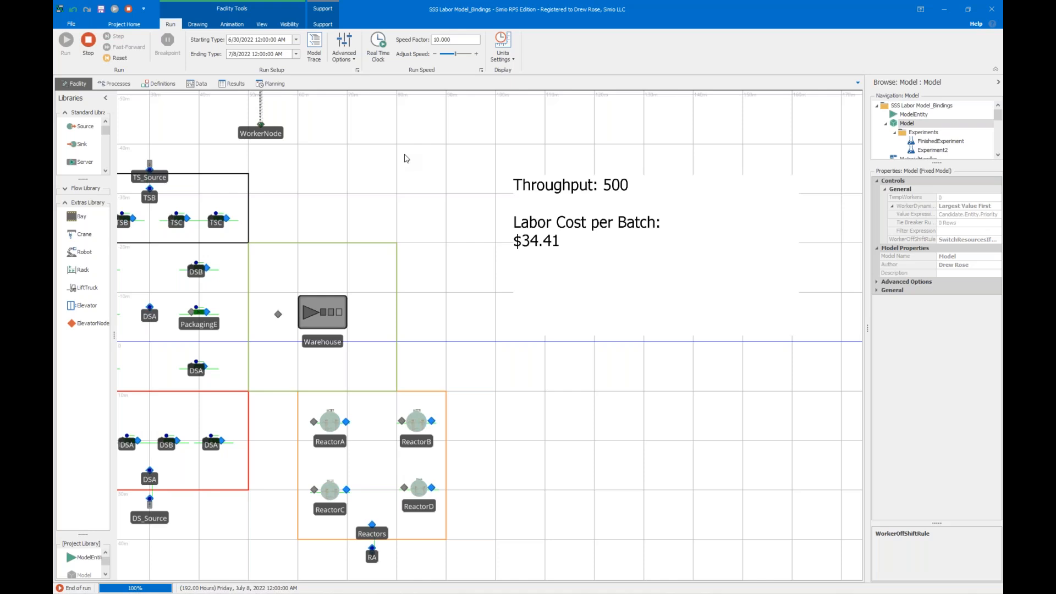
{"action": "left_click", "coordinate": [116, 58]}
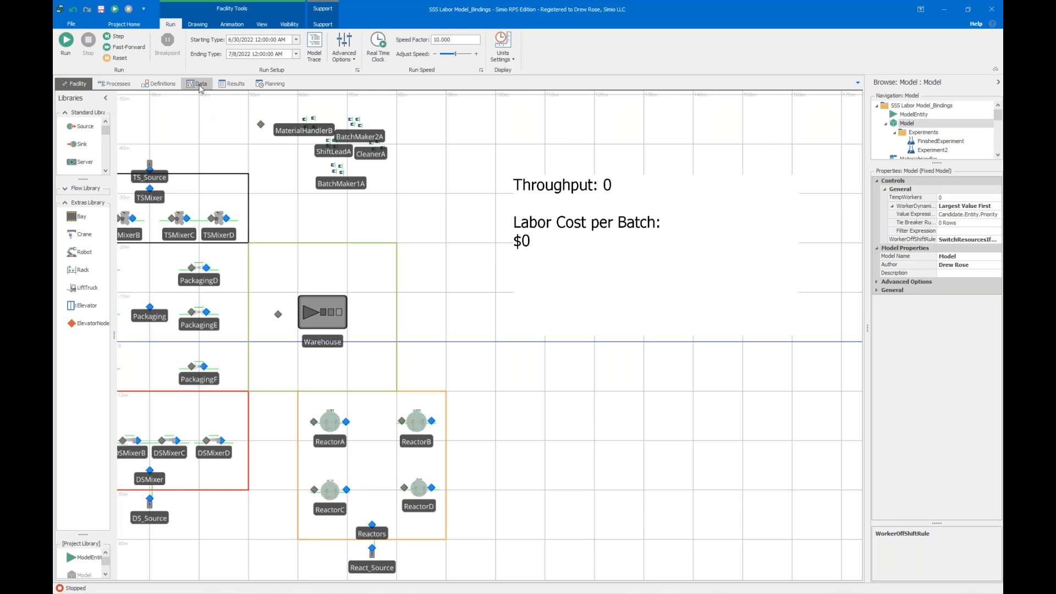
{"action": "left_click", "coordinate": [199, 83]}
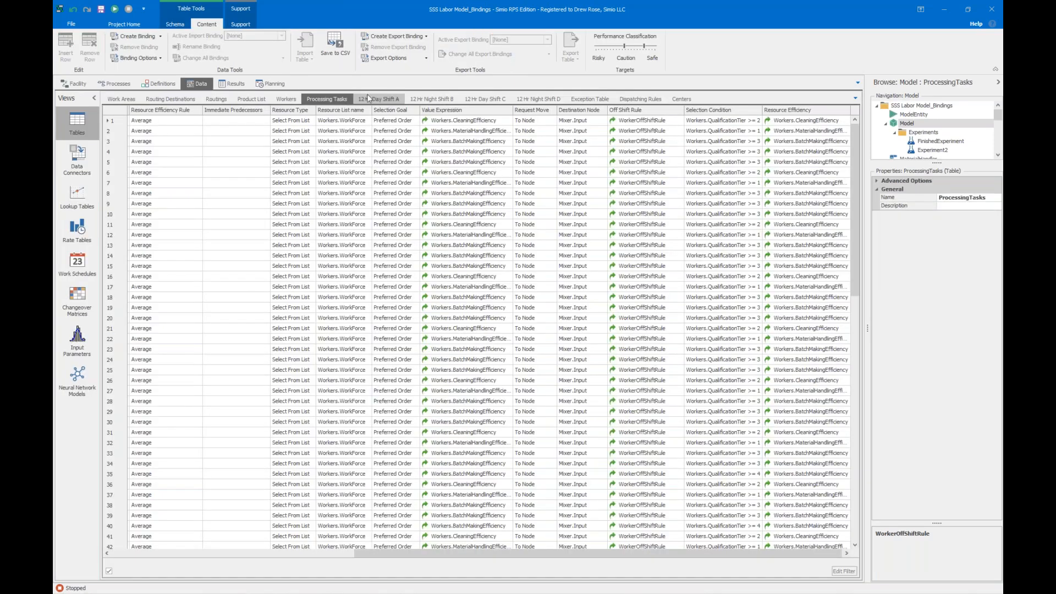
{"action": "left_click", "coordinate": [286, 99]}
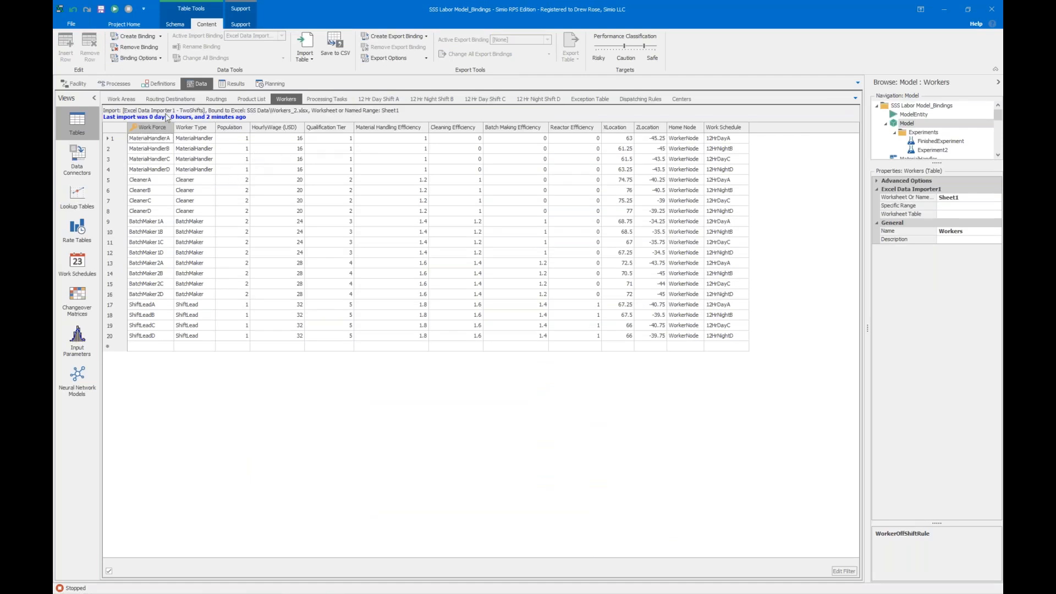
Examine the HireWorkers Decide step in the OnRunInitialized process and compare it with the model's TempWorkers control.
{"action": "left_click", "coordinate": [65, 85]}
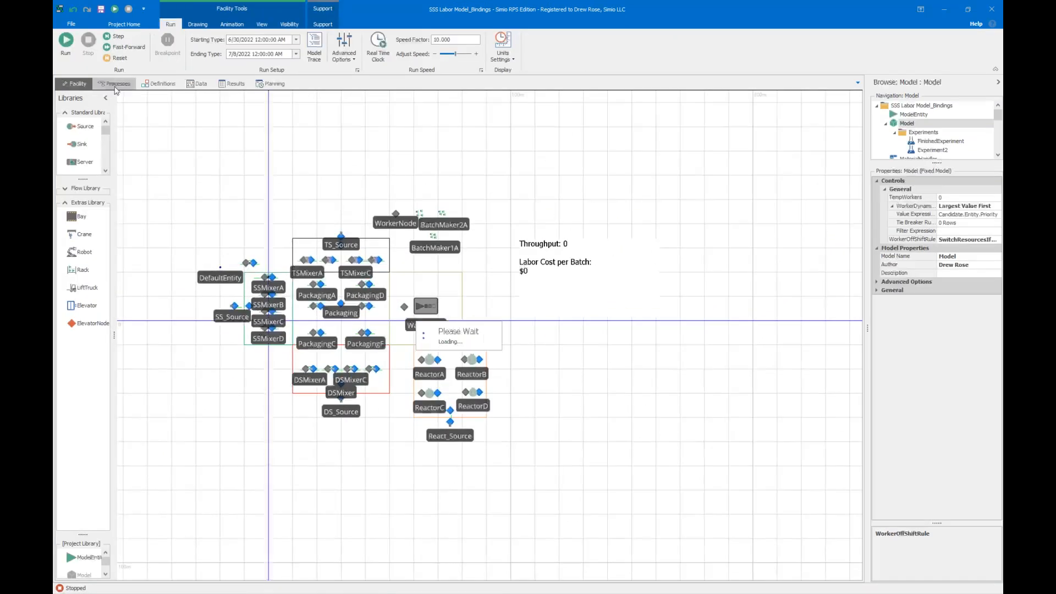
{"action": "left_click", "coordinate": [93, 84]}
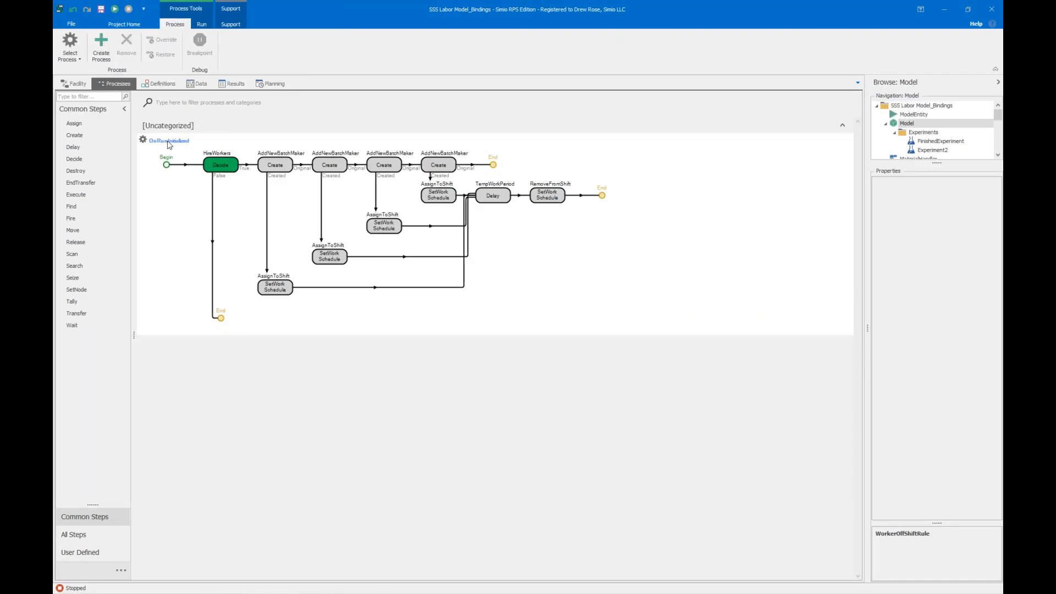
{"action": "left_click", "coordinate": [219, 167]}
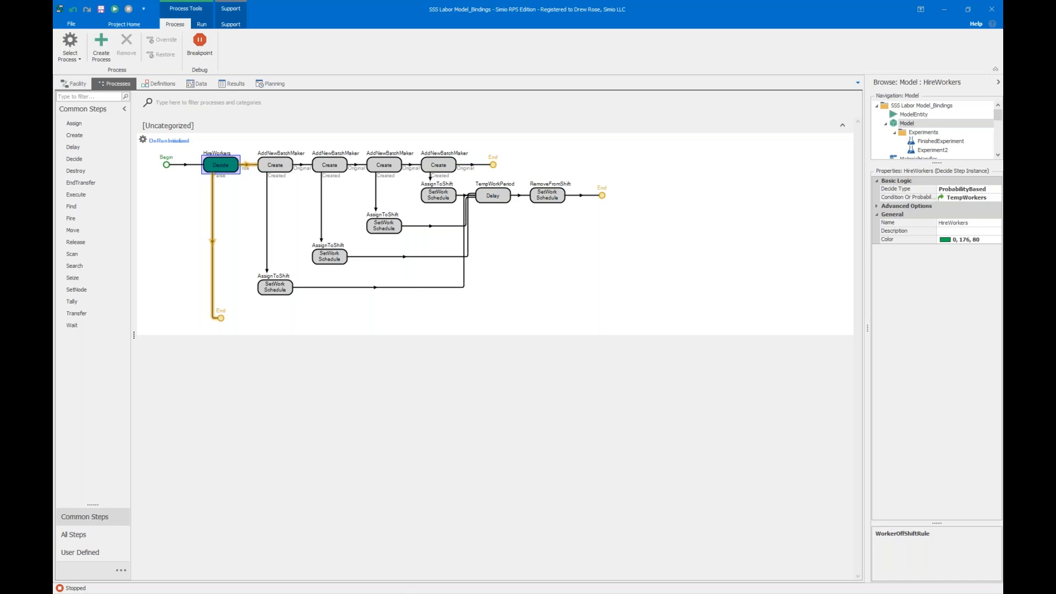
{"action": "left_click", "coordinate": [74, 83]}
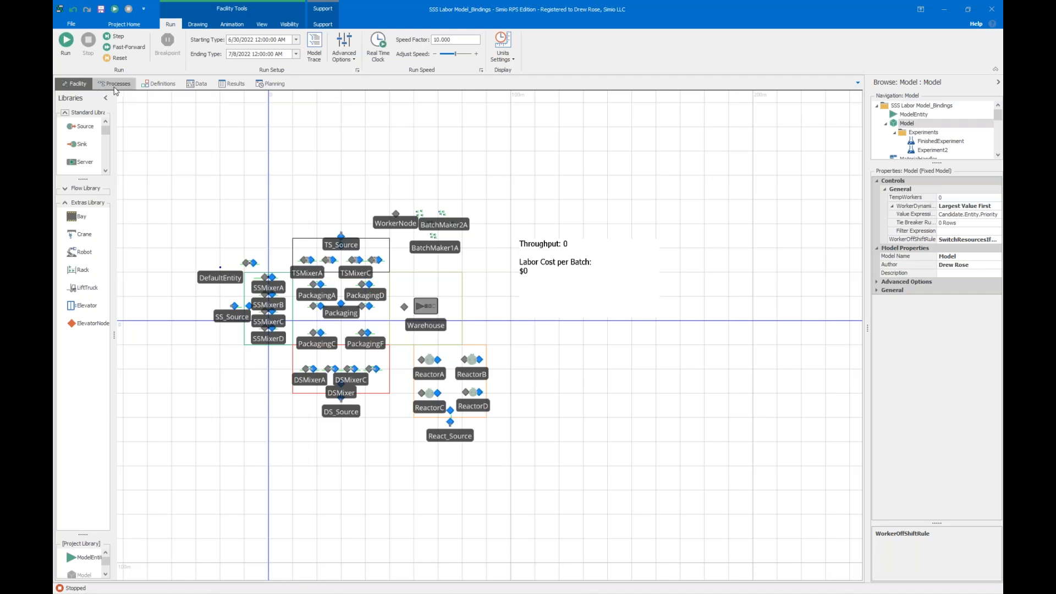
{"action": "left_click", "coordinate": [115, 84]}
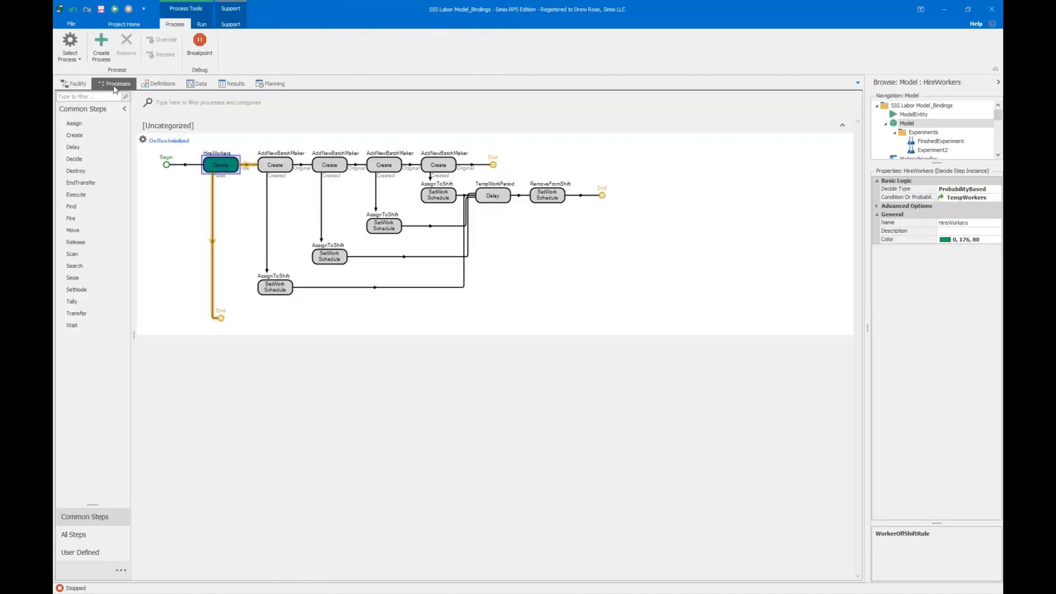
Inspect the properties of the four AddNewBatchMaker Create steps in the OnRunInitialized process.
{"action": "right_click", "coordinate": [272, 163]}
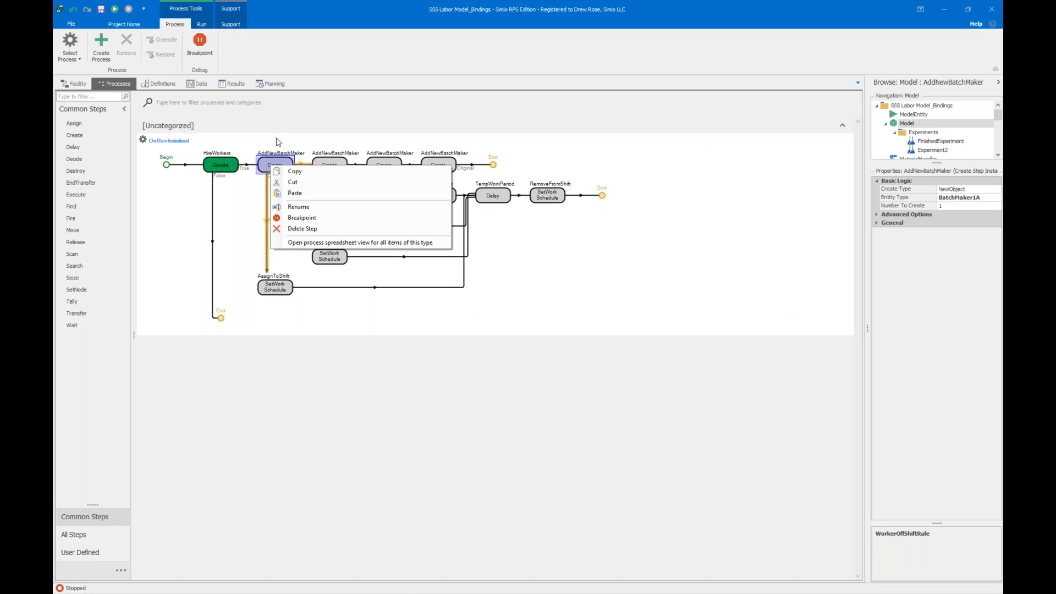
{"action": "left_click", "coordinate": [276, 142]}
{"action": "left_click", "coordinate": [277, 165]}
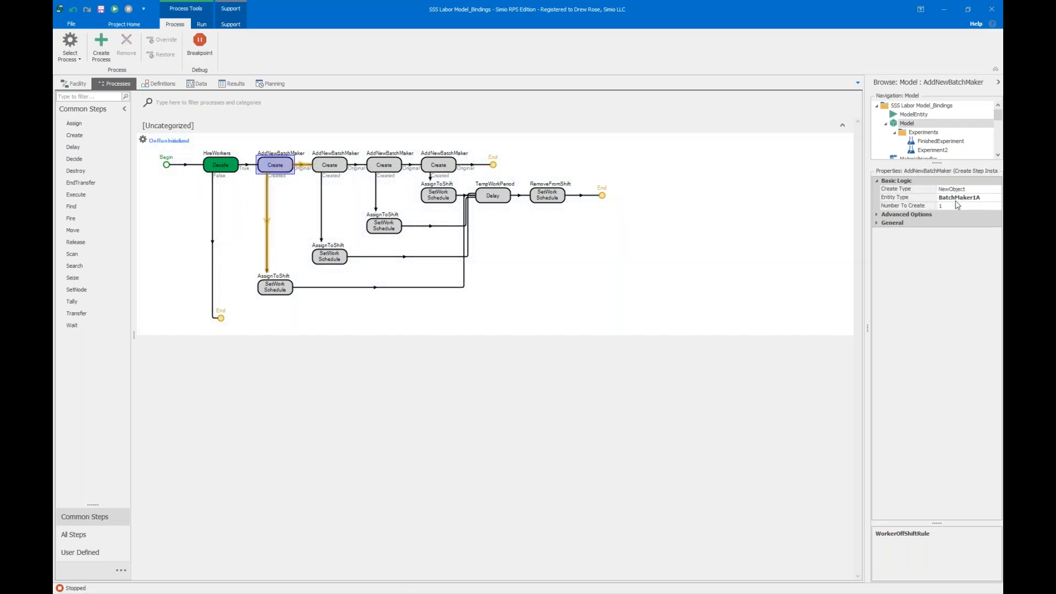
{"action": "left_click", "coordinate": [341, 165]}
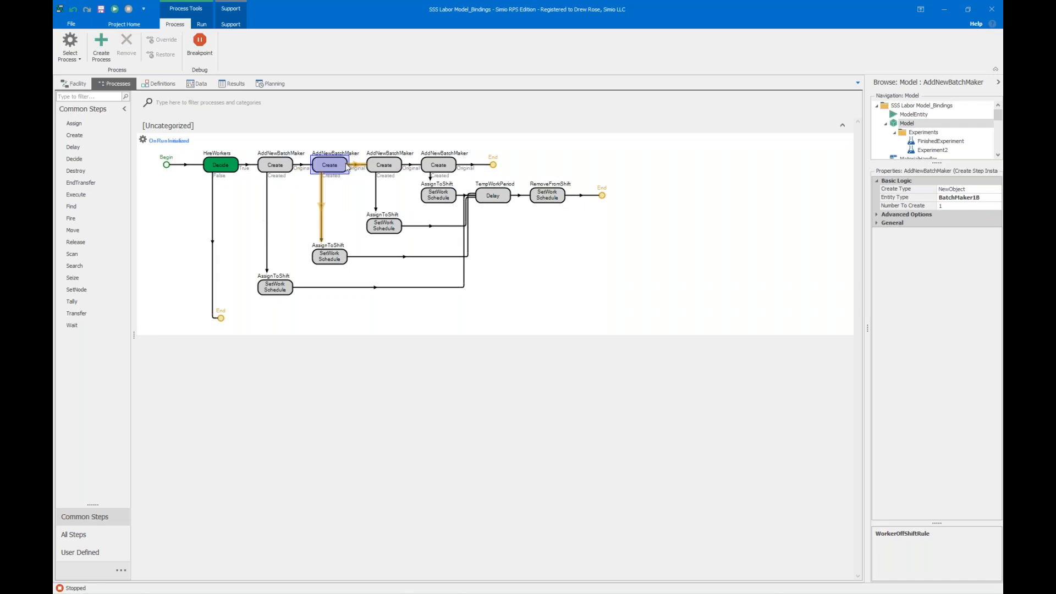
{"action": "left_click", "coordinate": [388, 167]}
{"action": "left_click", "coordinate": [439, 167]}
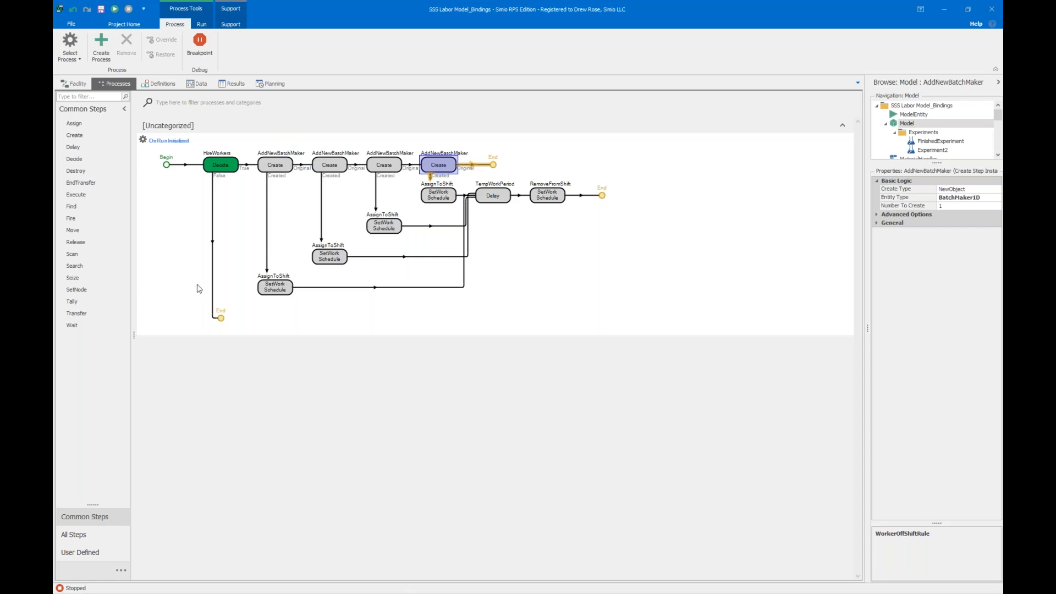
Inspect the first AssignToShift step's work schedule, check the pattern-based and table-based work schedules, and return to the process.
{"action": "left_click", "coordinate": [272, 289]}
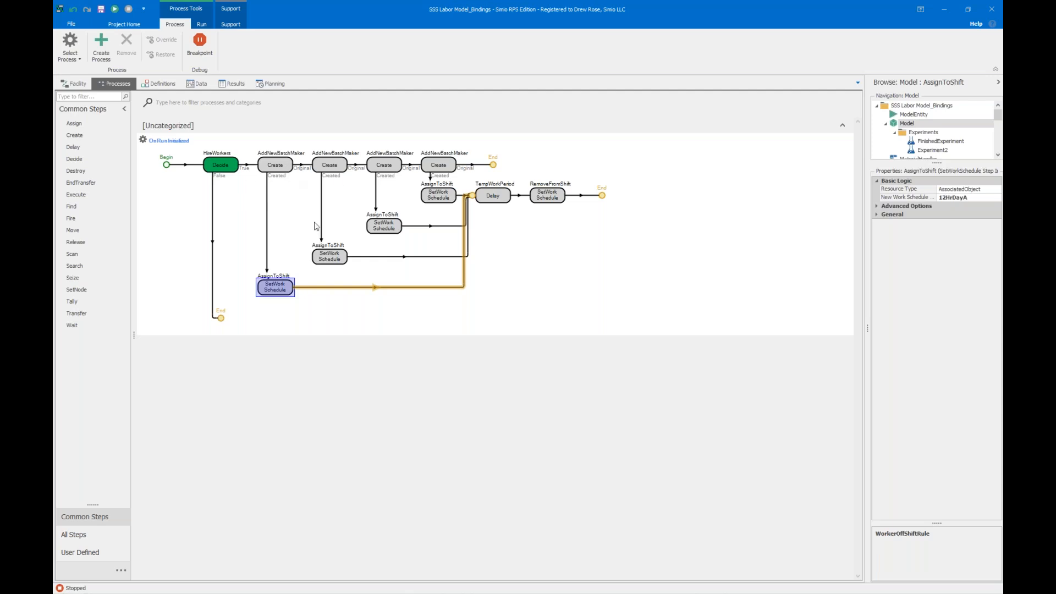
{"action": "left_click", "coordinate": [197, 84]}
{"action": "left_click", "coordinate": [77, 264]}
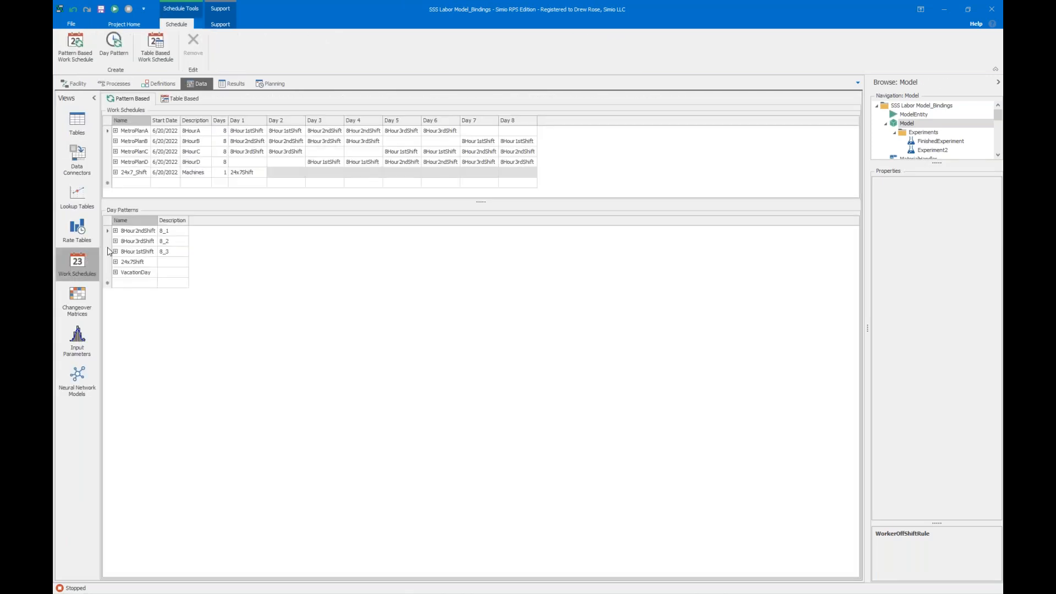
{"action": "left_click", "coordinate": [180, 98]}
{"action": "left_click", "coordinate": [135, 98]}
{"action": "left_click", "coordinate": [113, 83]}
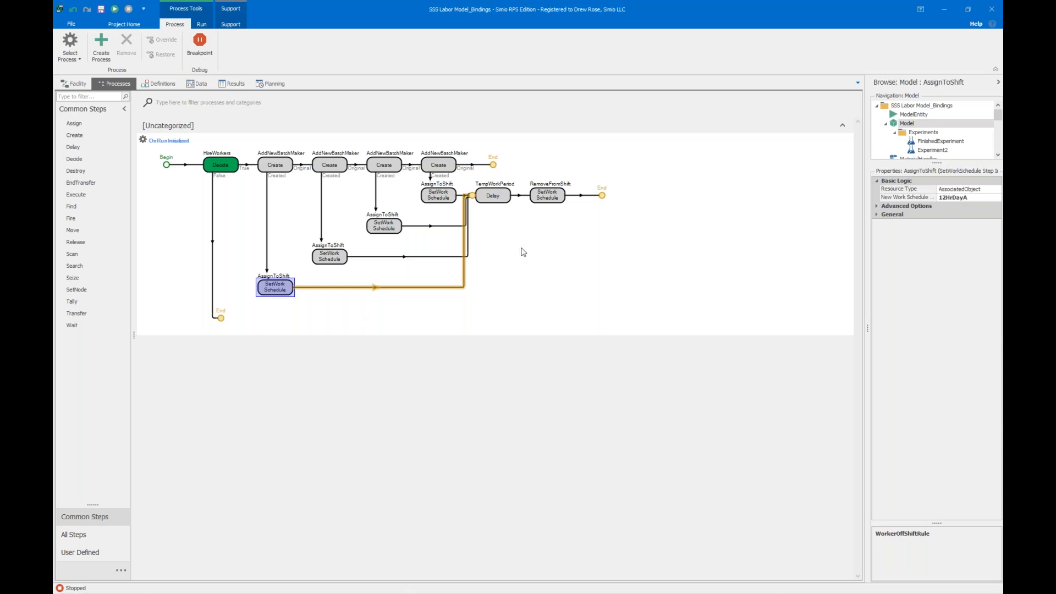
Inspect the AssignToShift steps, the TempWorkPeriod delay and the RemoveFromShift step that handle the temporary workers.
{"action": "left_click", "coordinate": [265, 166]}
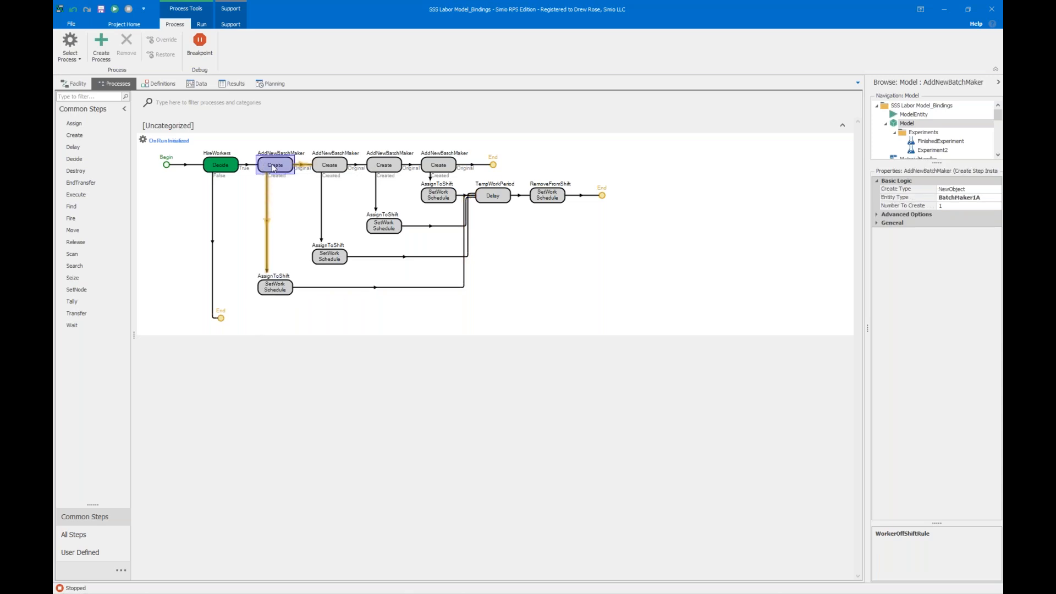
{"action": "left_click", "coordinate": [270, 289]}
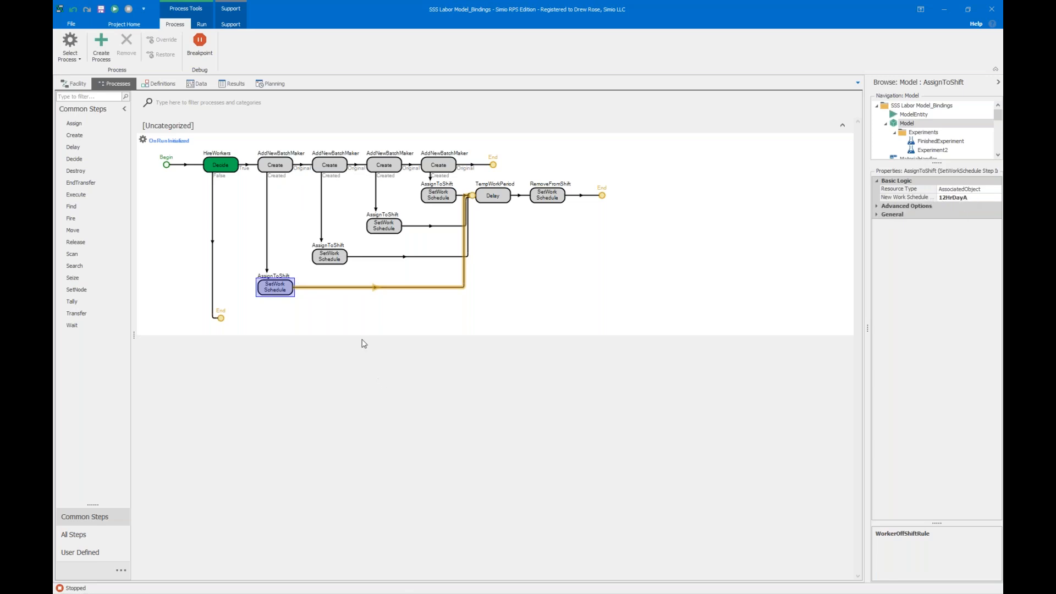
{"action": "left_click", "coordinate": [337, 258]}
{"action": "left_click", "coordinate": [385, 224]}
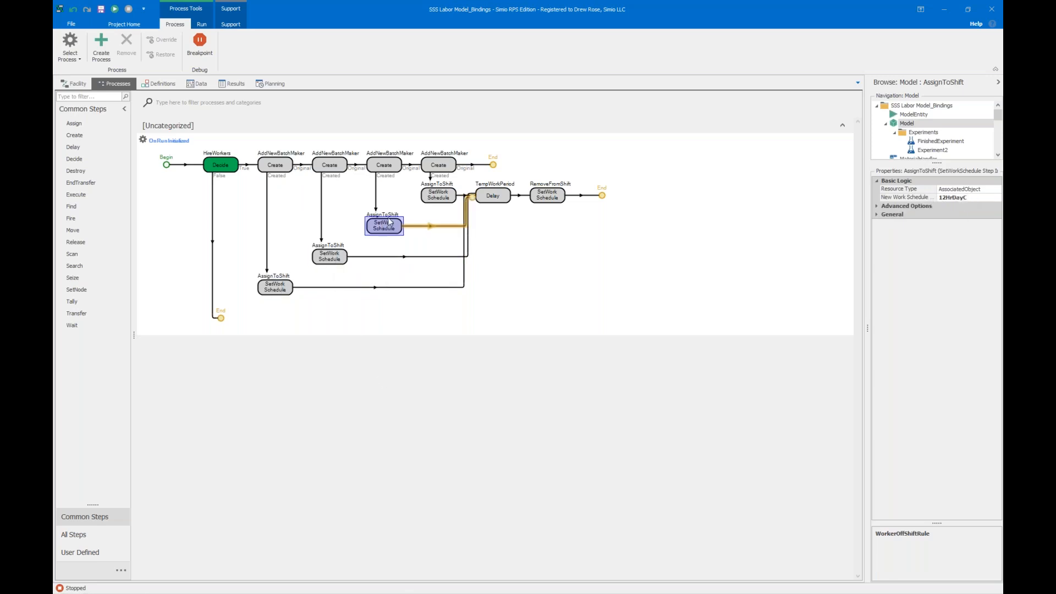
{"action": "left_click", "coordinate": [431, 199]}
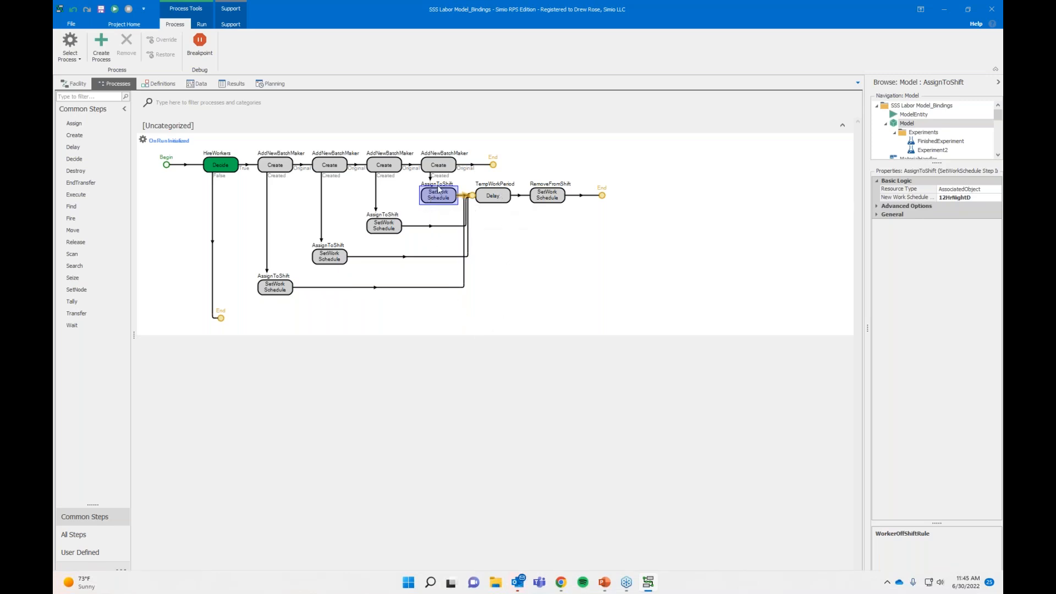
{"action": "left_click", "coordinate": [502, 194]}
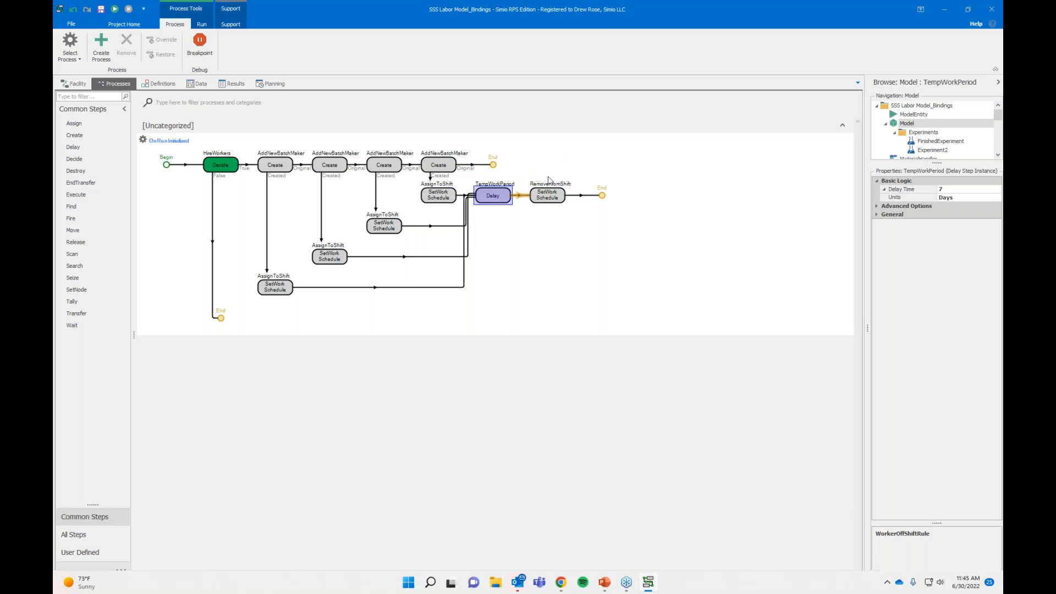
{"action": "left_click", "coordinate": [542, 201]}
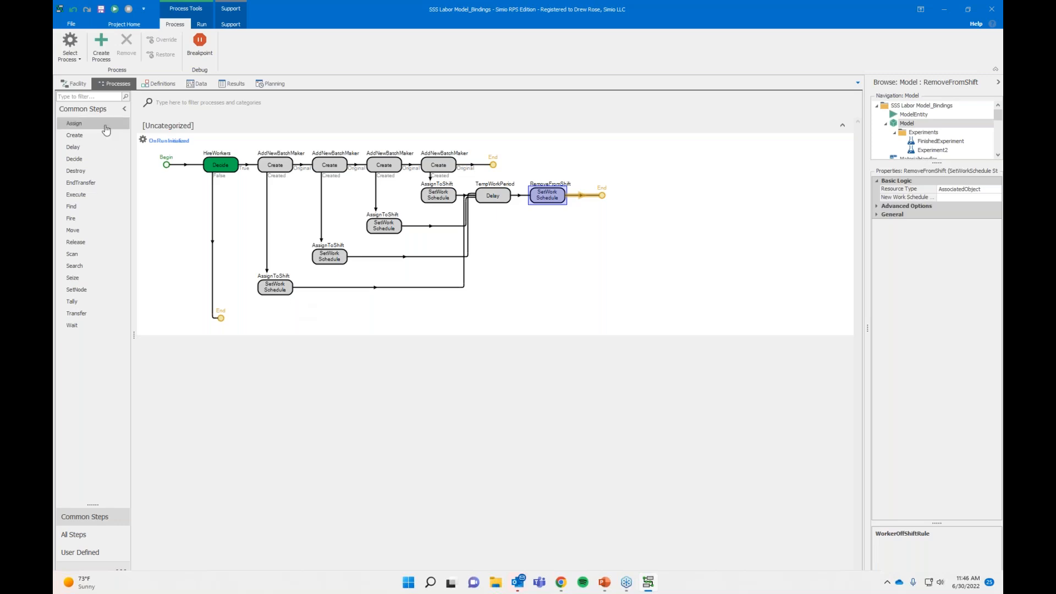
Set the model's TempWorkers control to 1 from the facility view.
{"action": "left_click", "coordinate": [66, 86]}
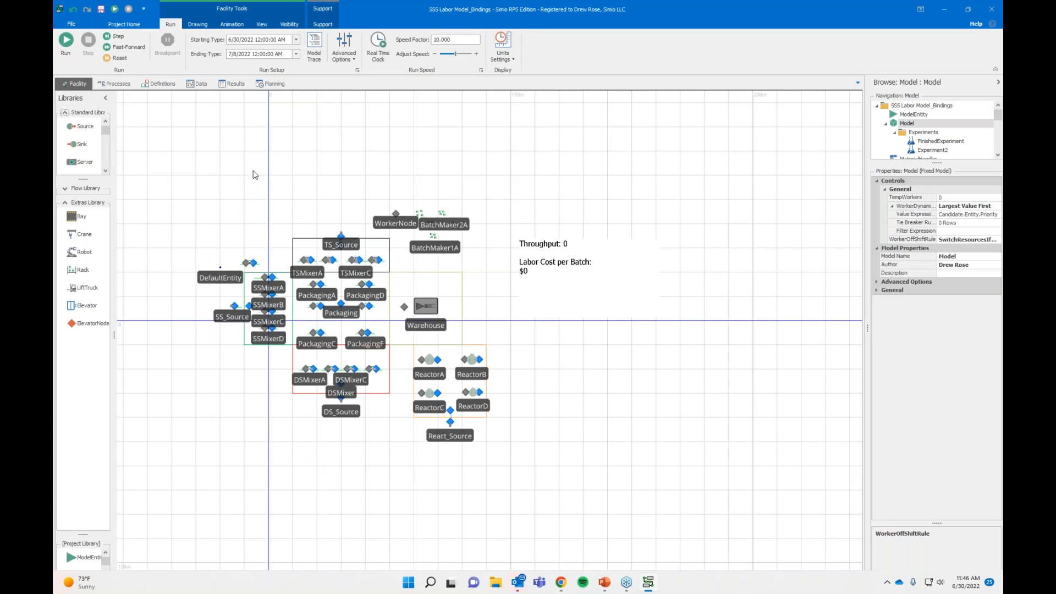
{"action": "left_click", "coordinate": [953, 199]}
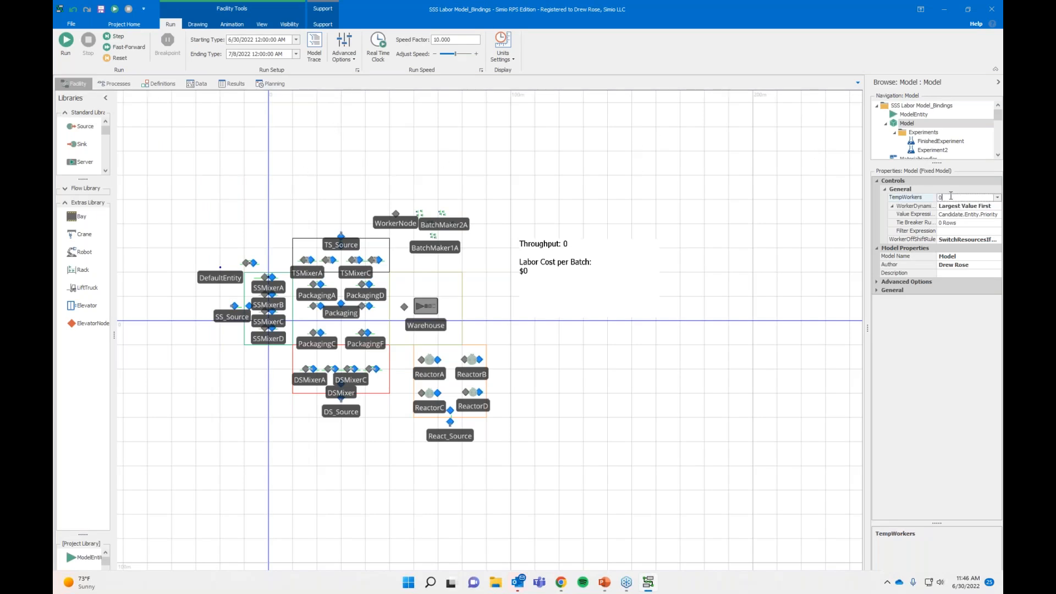
{"action": "type", "text": "1"}
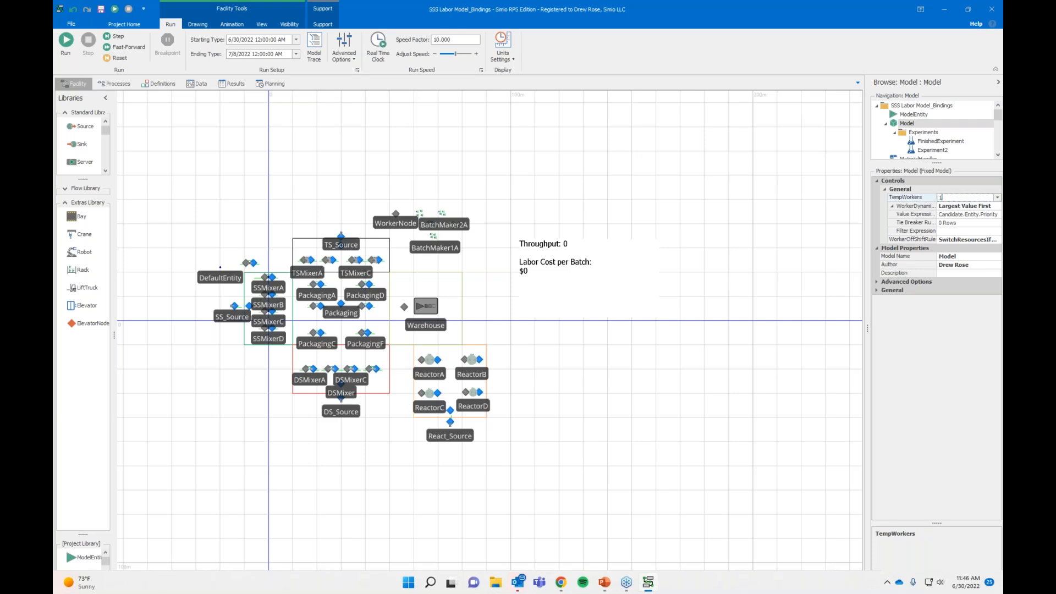
Run the model to its end with the temporary workers enabled and view the resulting throughput and labor cost per batch.
{"action": "left_click", "coordinate": [65, 46]}
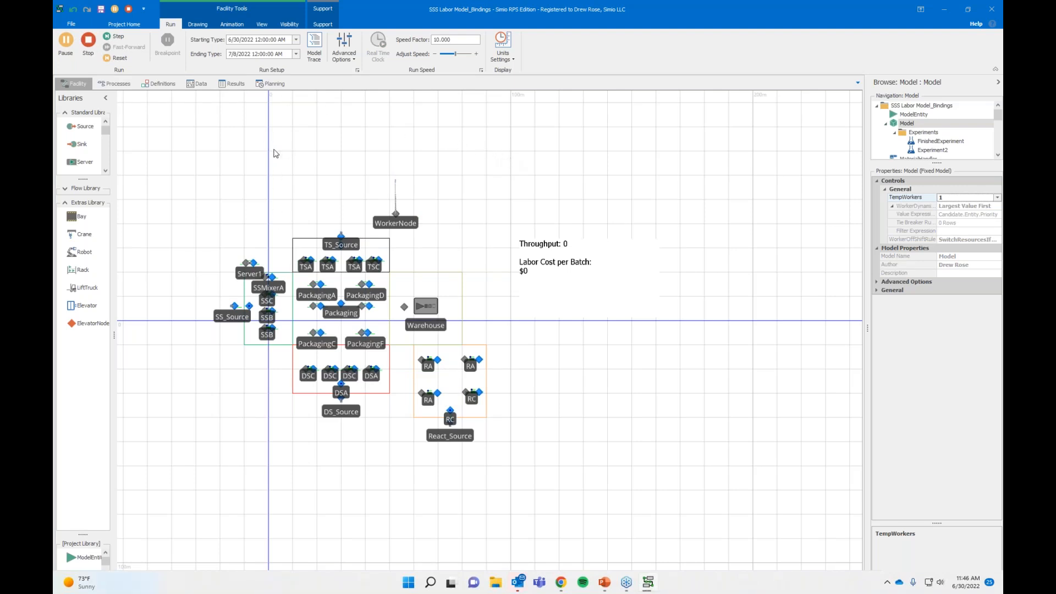
{"action": "scroll", "coordinate": [187, 312], "scroll_direction": "down", "scroll_amount": 3}
{"action": "left_click_drag", "start_coordinate": [209, 241], "coordinate": [367, 247]}
{"action": "scroll", "coordinate": [349, 242], "scroll_direction": "up", "scroll_amount": 3}
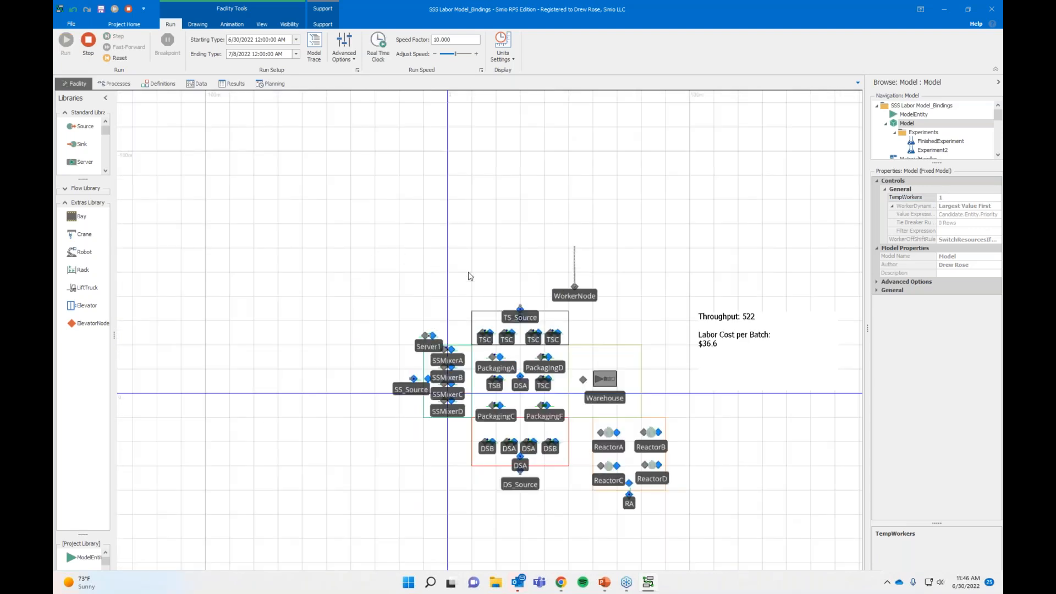
{"action": "left_click_drag", "start_coordinate": [671, 278], "coordinate": [594, 227]}
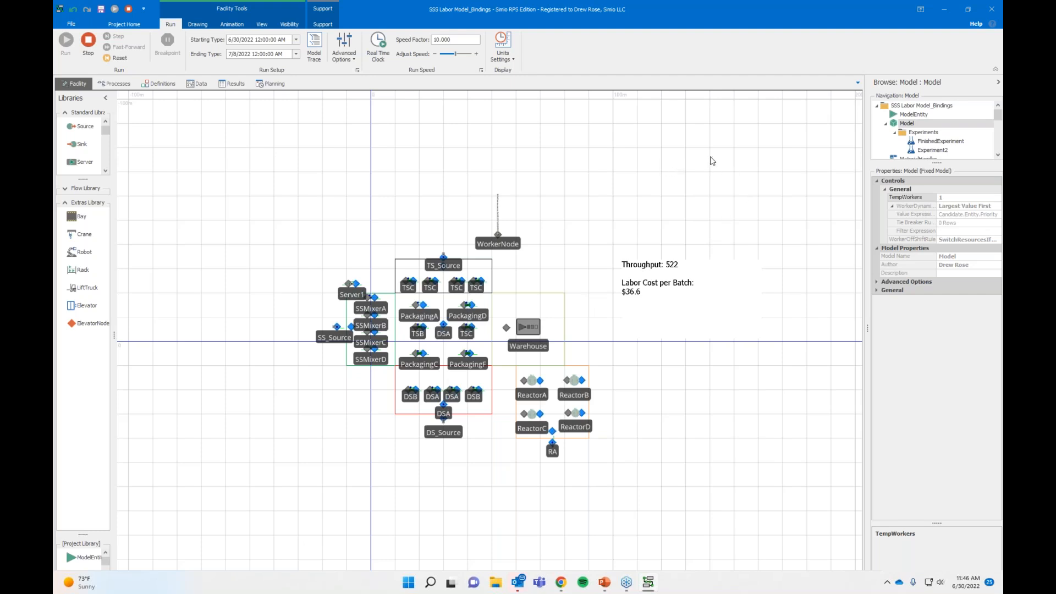
Review the Experiment2 scenarios, reopen FinishedExperiment and examine the throughput response of Scenario16.
{"action": "left_click", "coordinate": [930, 150]}
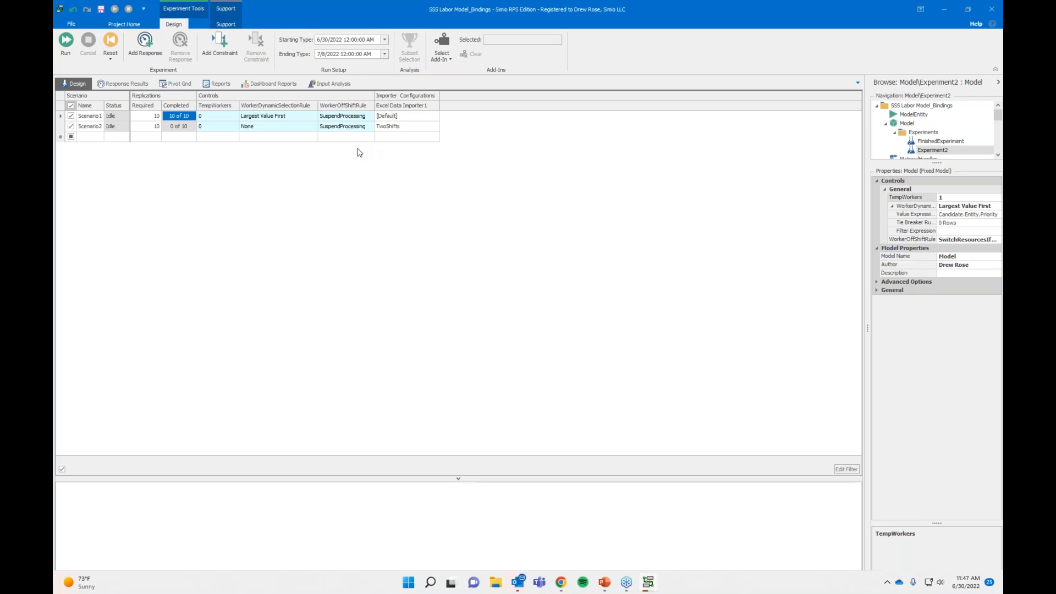
{"action": "left_click", "coordinate": [927, 142]}
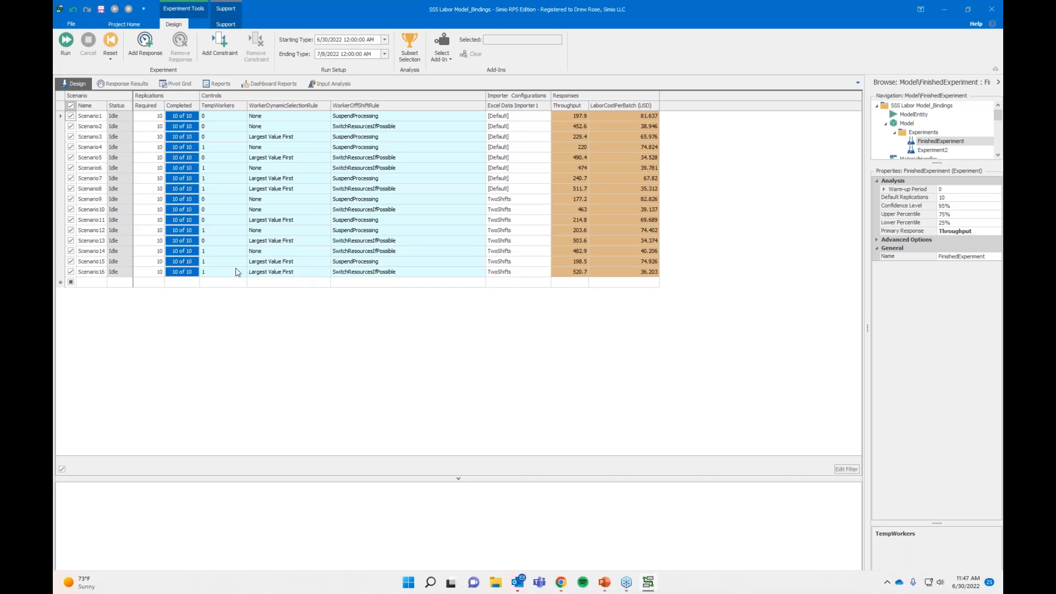
{"action": "left_click", "coordinate": [560, 273]}
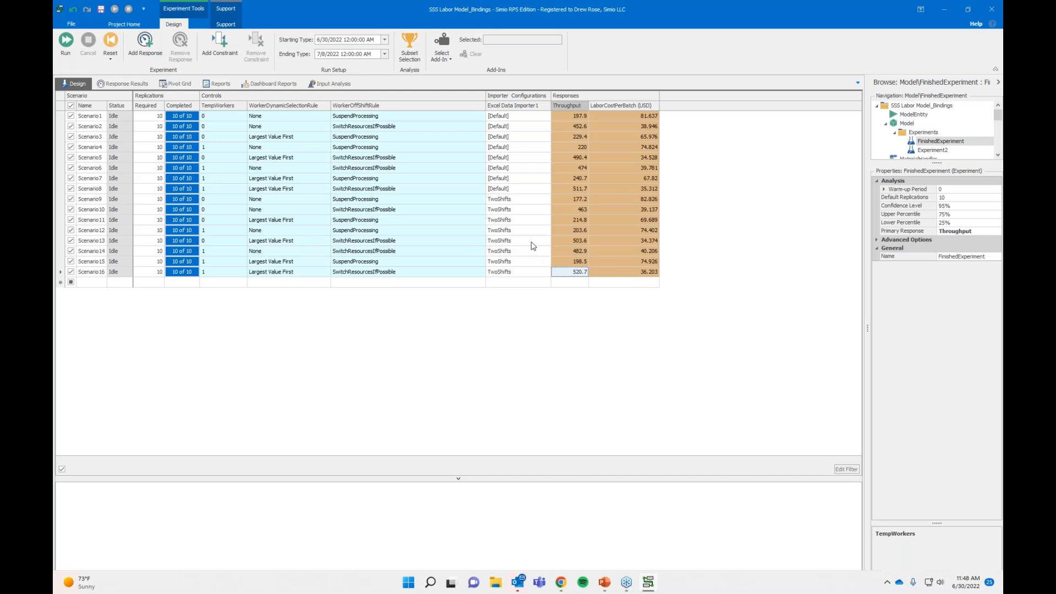
Examine the throughput response of Scenario13 in the FinishedExperiment results.
{"action": "left_click", "coordinate": [533, 242]}
{"action": "left_click", "coordinate": [571, 241]}
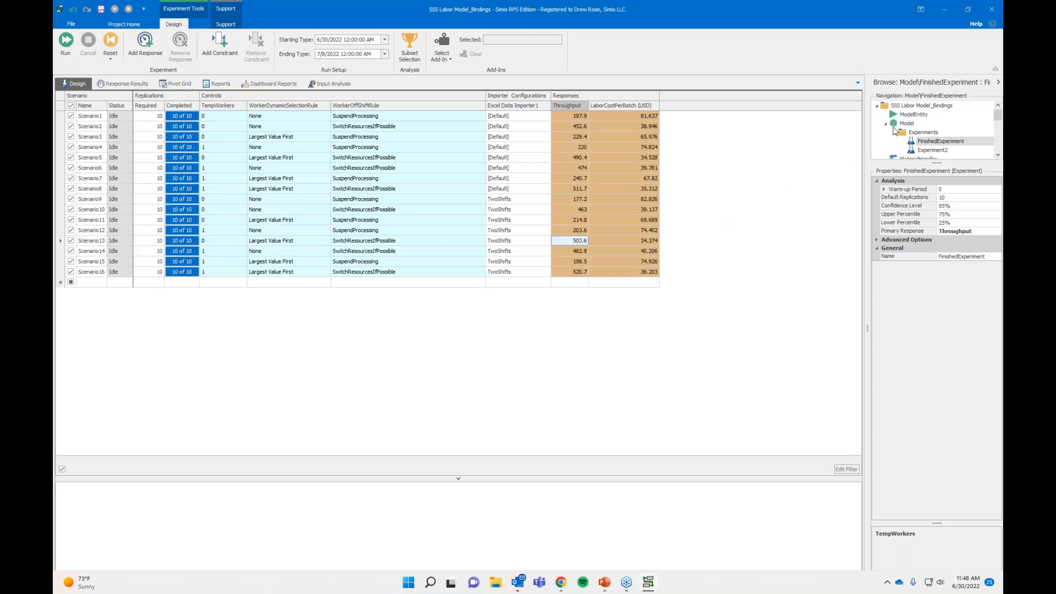
Return to the main model's facility view and stop the finished simulation run.
{"action": "left_click", "coordinate": [907, 123]}
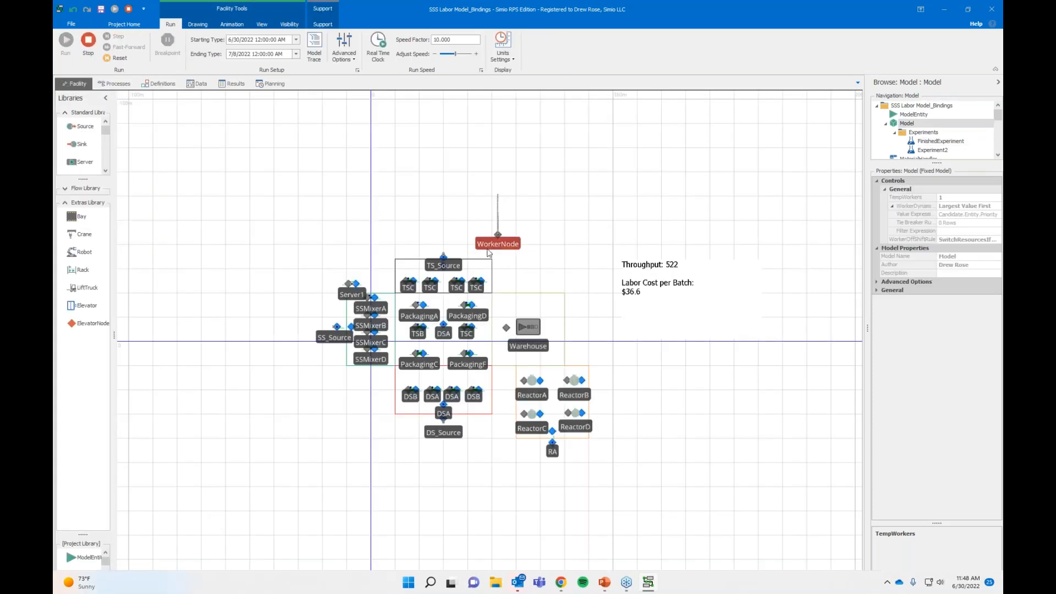
{"action": "scroll", "coordinate": [486, 247], "scroll_direction": "up", "scroll_amount": 2}
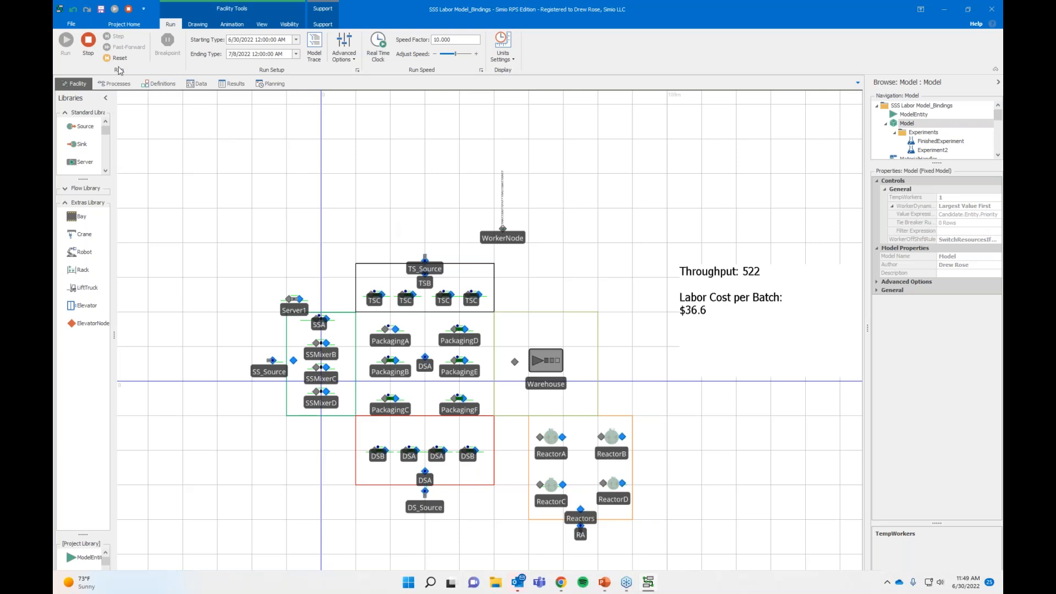
{"action": "left_click", "coordinate": [94, 51]}
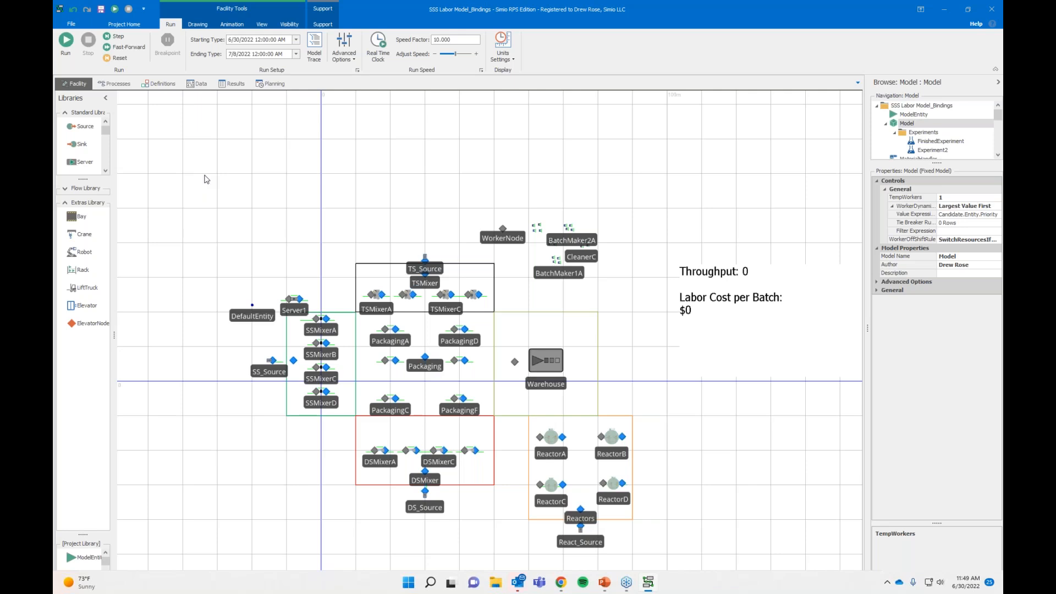
Open the model's data tables and review the Workers table with its efficiencies and work schedules.
{"action": "left_click", "coordinate": [202, 85]}
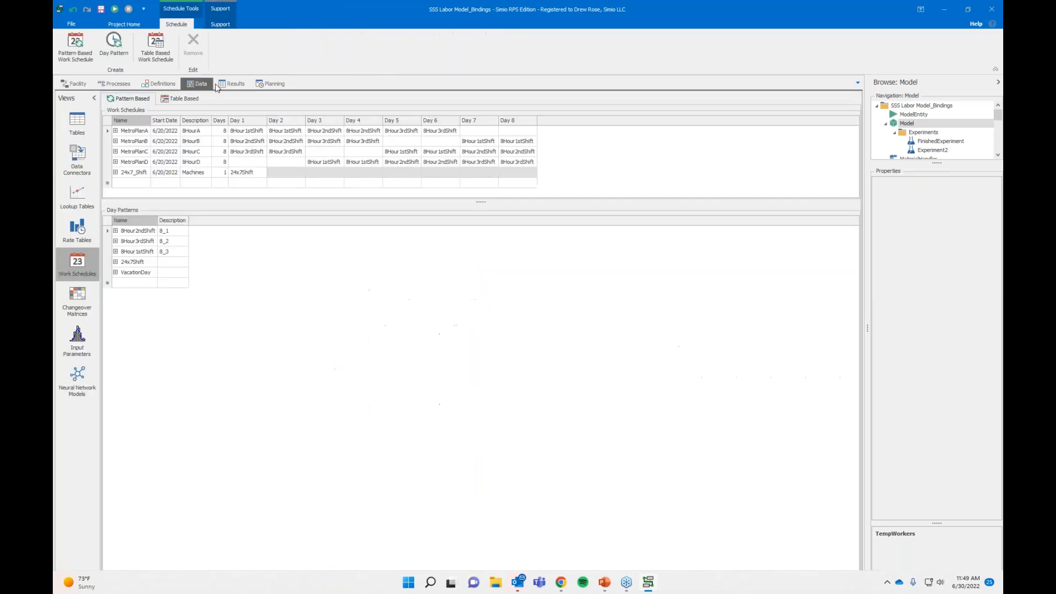
{"action": "left_click", "coordinate": [71, 124]}
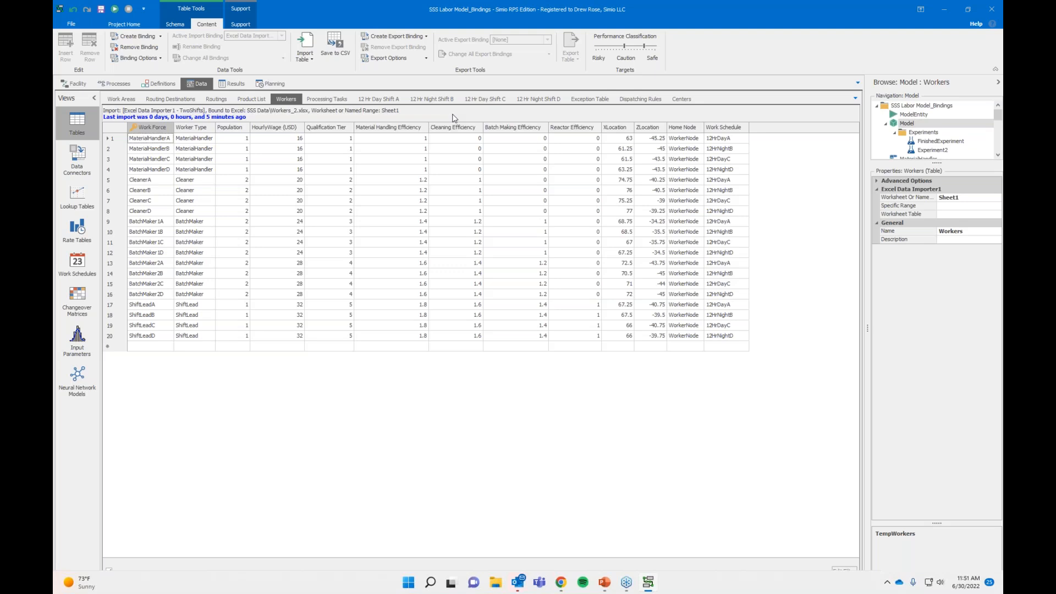
Inspect the lowest AssignToShift step and the first AddNewBatchMaker step in the OnRunInitialized process.
{"action": "left_click", "coordinate": [121, 87]}
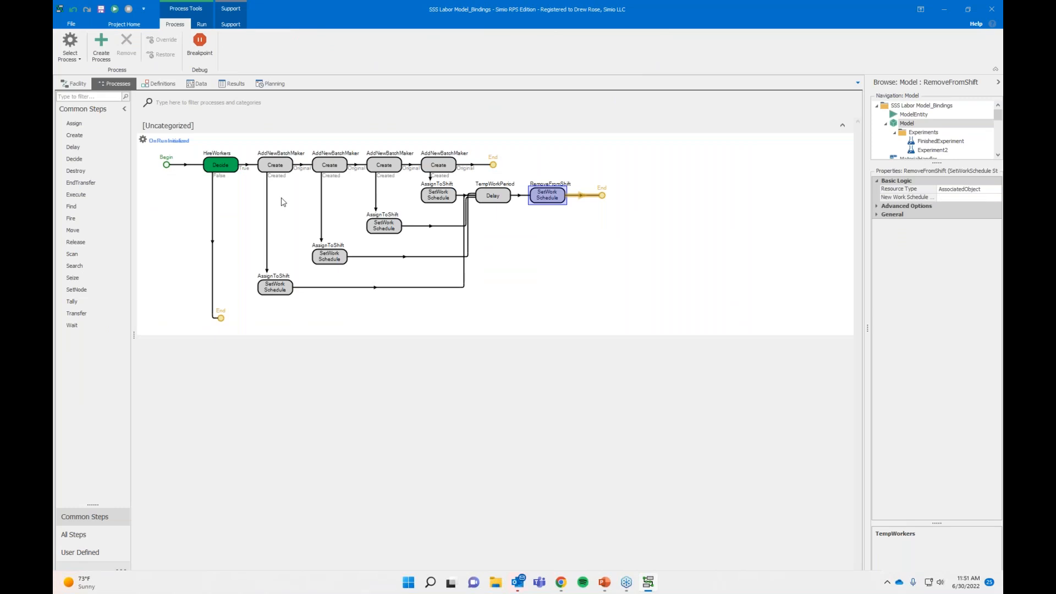
{"action": "left_click", "coordinate": [275, 286]}
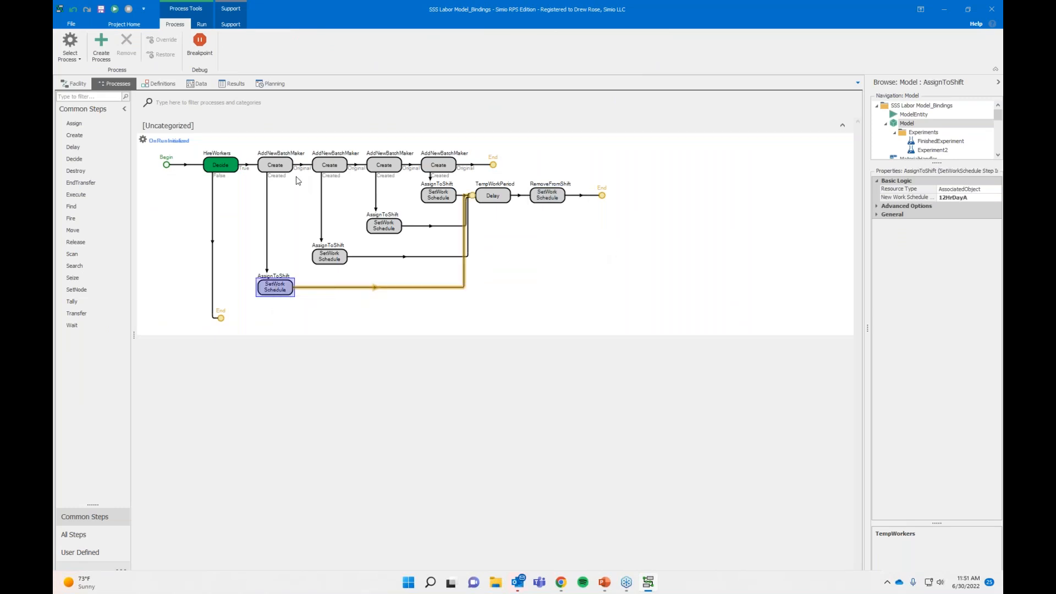
{"action": "left_click", "coordinate": [275, 166]}
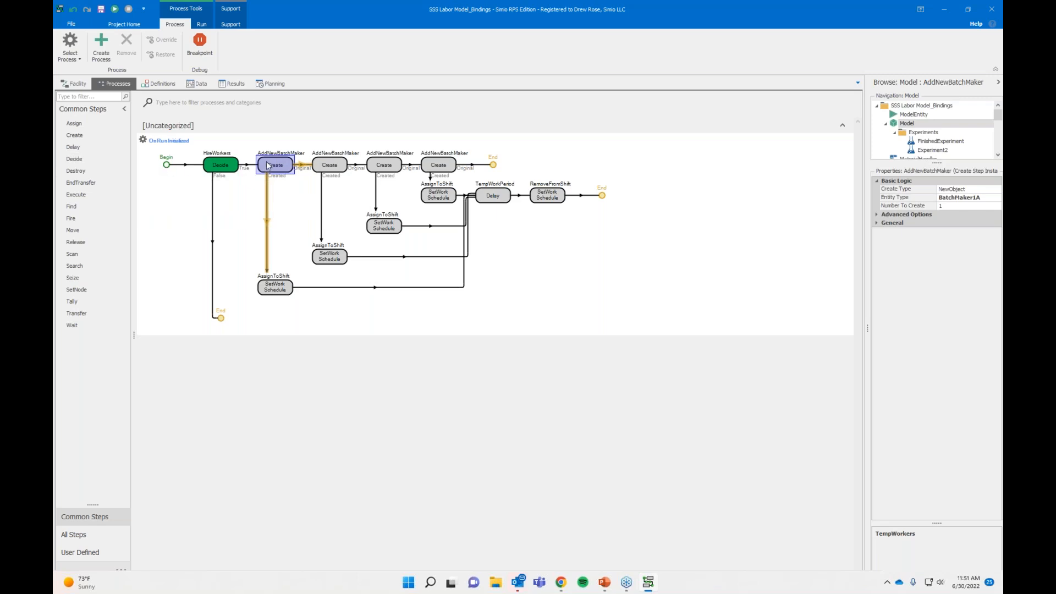
Set the new work schedule of the first batch maker's AssignToShift step to 12HrNightB.
{"action": "left_click", "coordinate": [271, 287]}
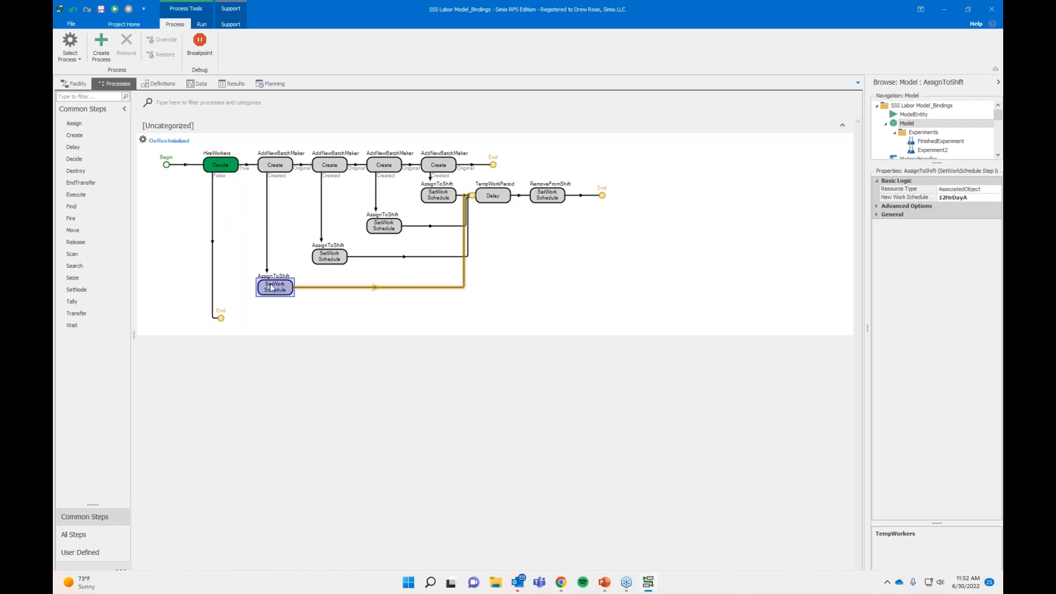
{"action": "left_click", "coordinate": [964, 199]}
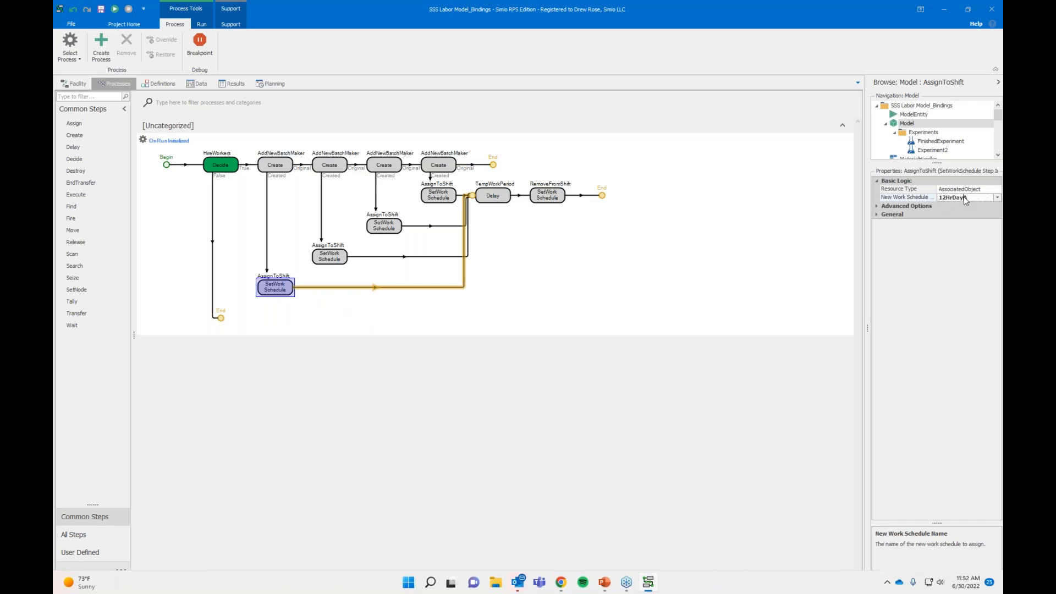
{"action": "left_click", "coordinate": [997, 197]}
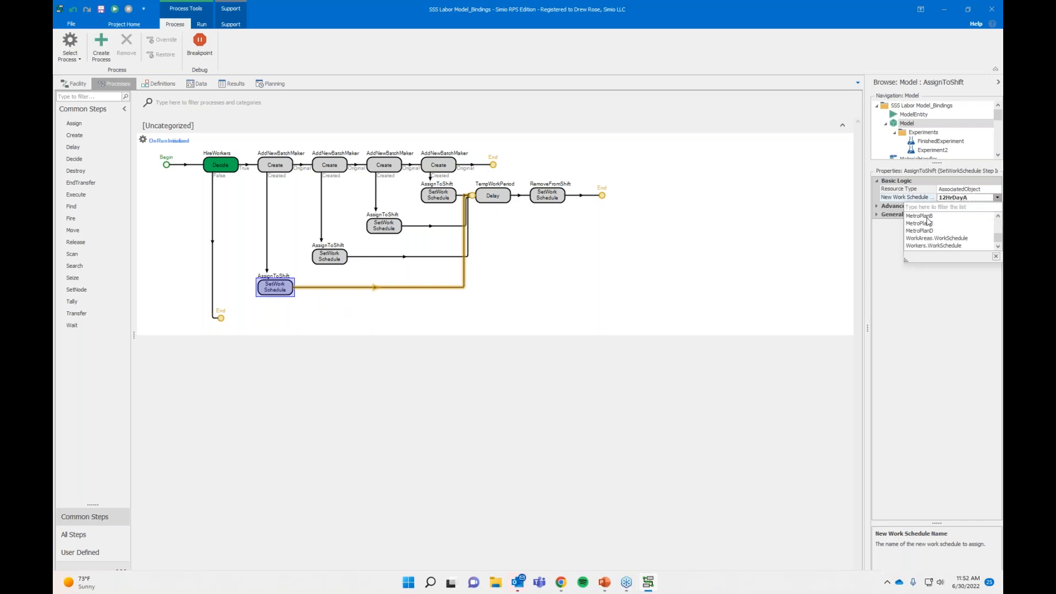
{"action": "scroll", "coordinate": [928, 221], "scroll_direction": "up", "scroll_amount": 1}
{"action": "scroll", "coordinate": [930, 231], "scroll_direction": "up", "scroll_amount": 1}
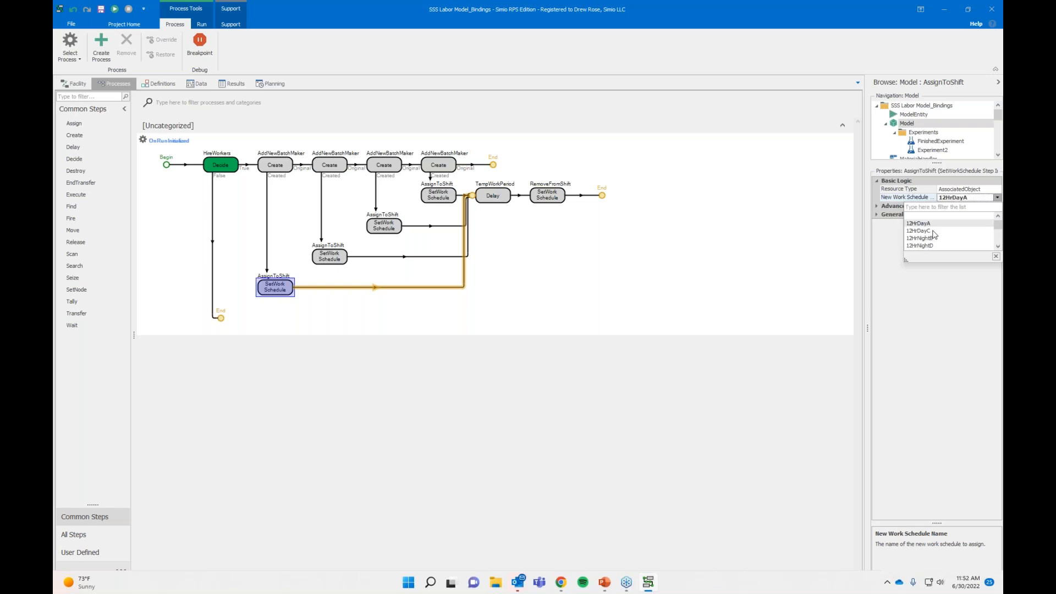
{"action": "left_click", "coordinate": [932, 239]}
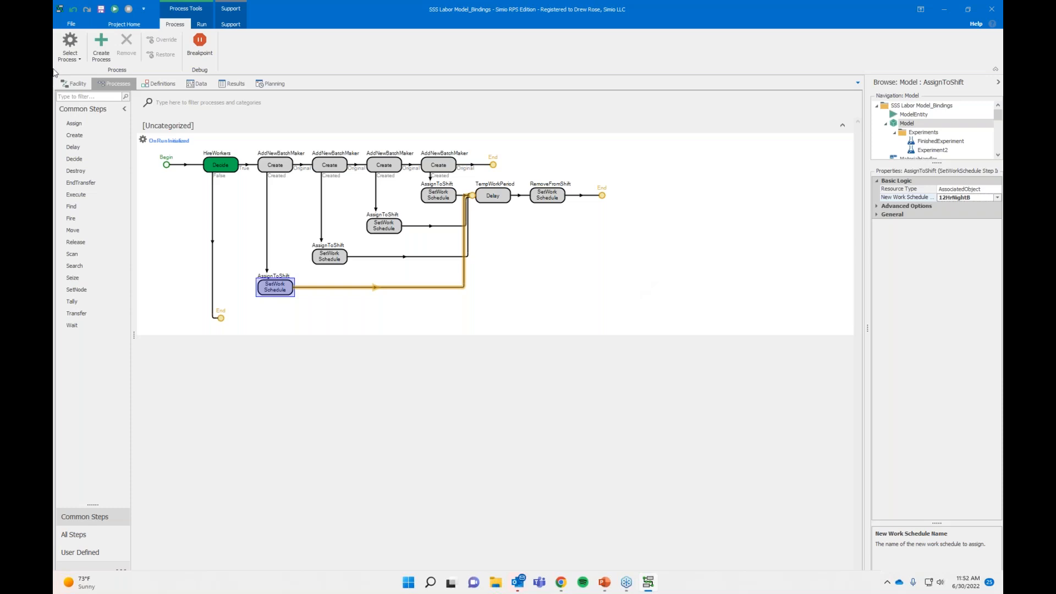
Return to the facility view and enlarge the Standard Library list to browse its objects.
{"action": "left_click", "coordinate": [73, 85]}
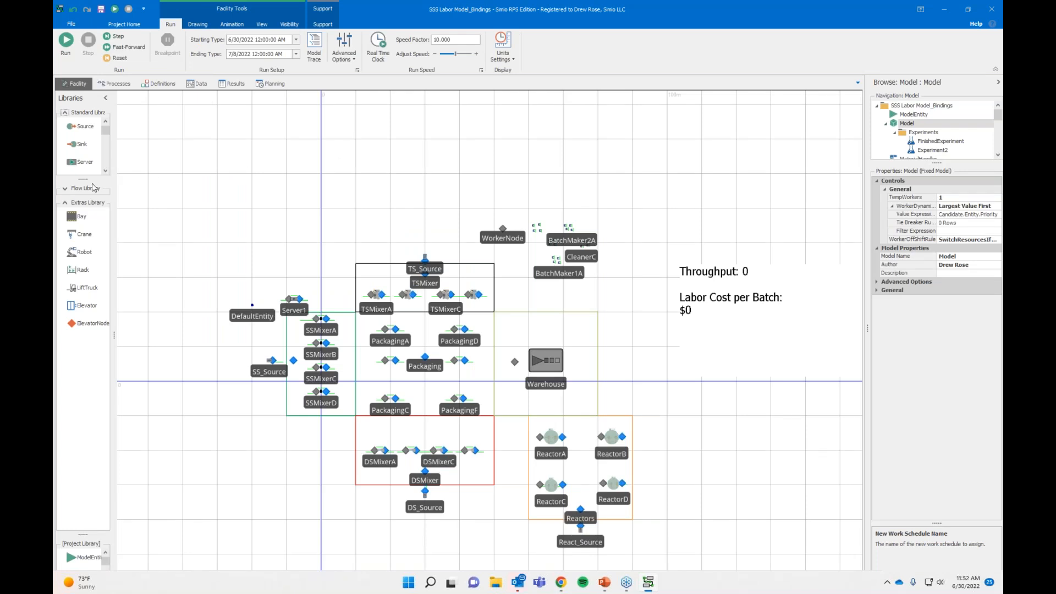
{"action": "left_click_drag", "start_coordinate": [89, 180], "coordinate": [90, 353]}
{"action": "left_click_drag", "start_coordinate": [114, 225], "coordinate": [134, 225]}
{"action": "scroll", "coordinate": [126, 224], "scroll_direction": "down", "scroll_amount": 1}
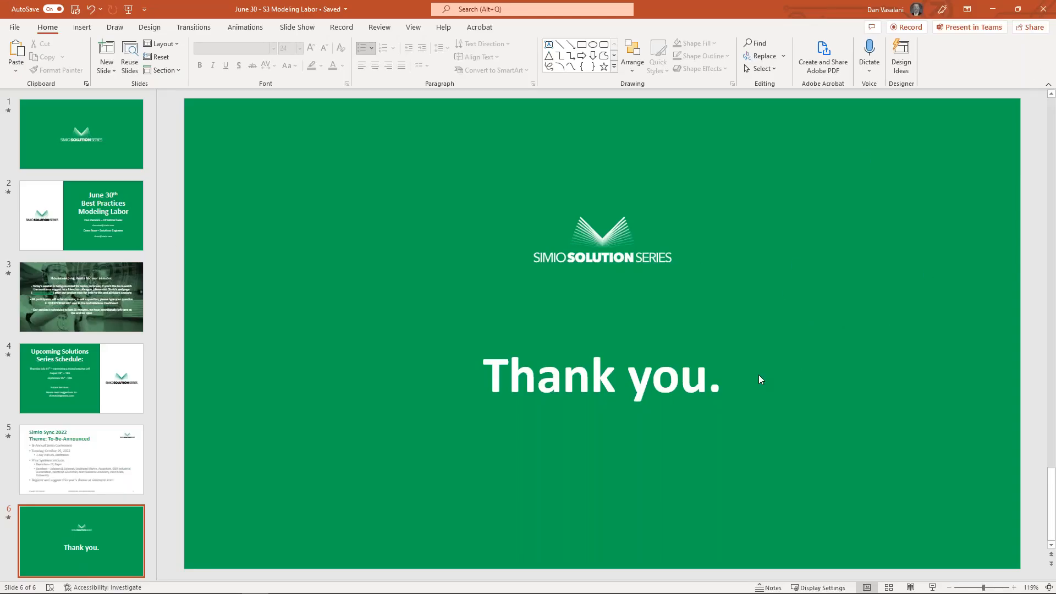
Switch to the PowerPoint presentation and display slide 2, titled June 30th Best Practices Modeling Labor.
{"action": "left_click", "coordinate": [93, 200]}
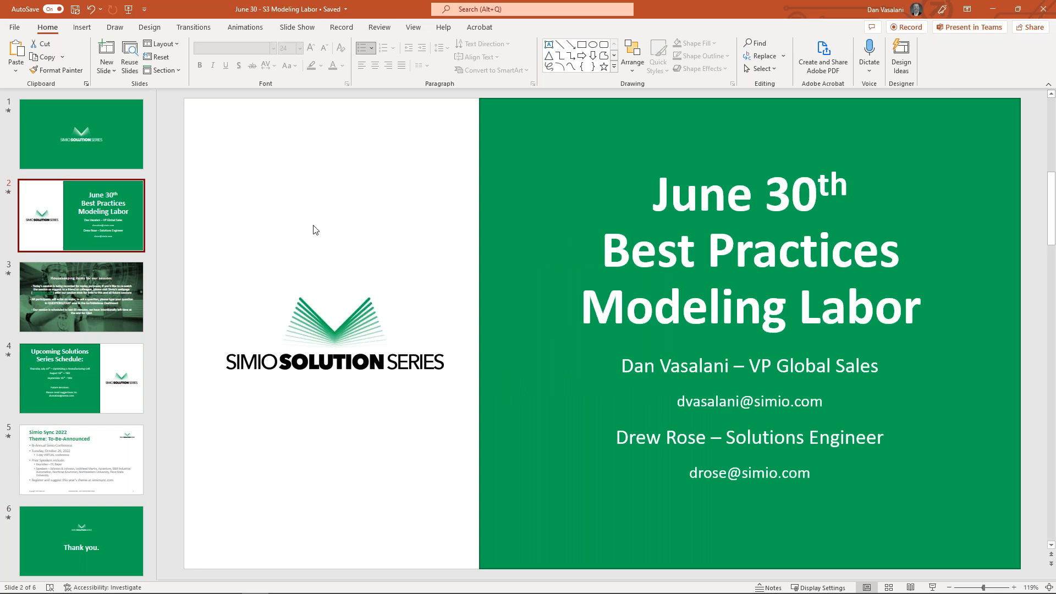